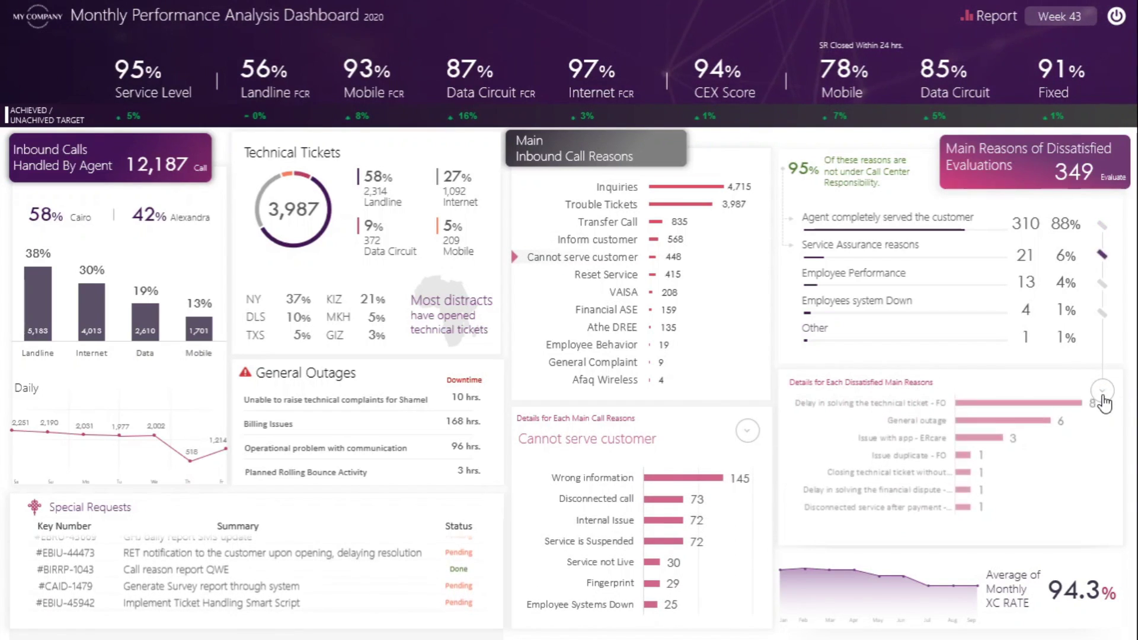
- Switch the dashboard's detail chart to Employee Performance, then to Employees system Down
{"action": "left_click", "coordinate": [1102, 392]}
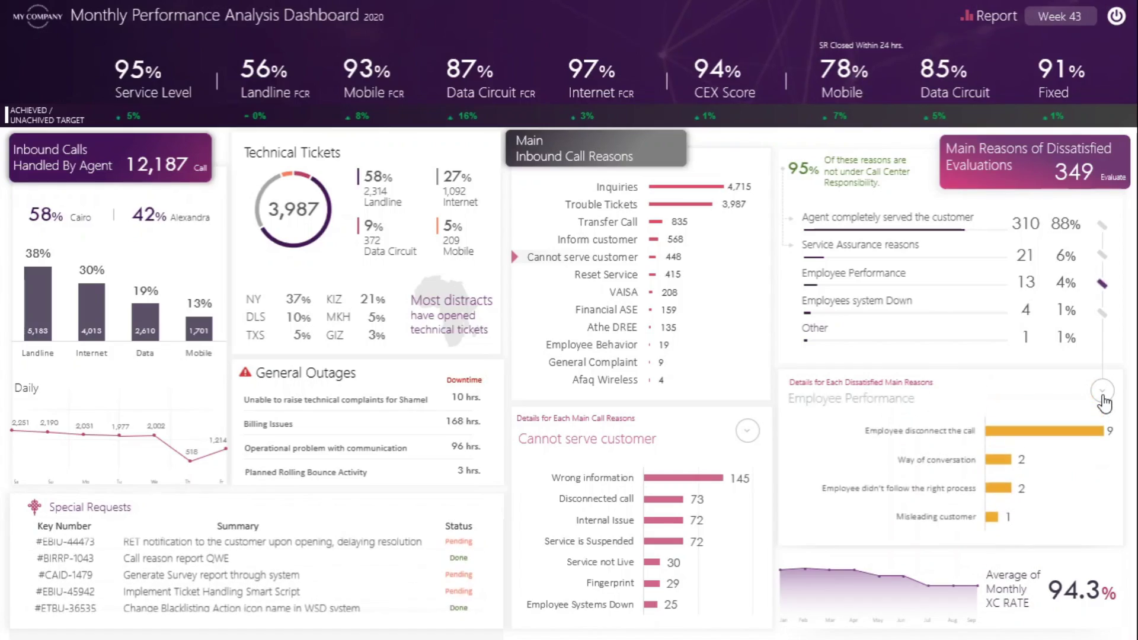
{"action": "left_click", "coordinate": [1101, 392]}
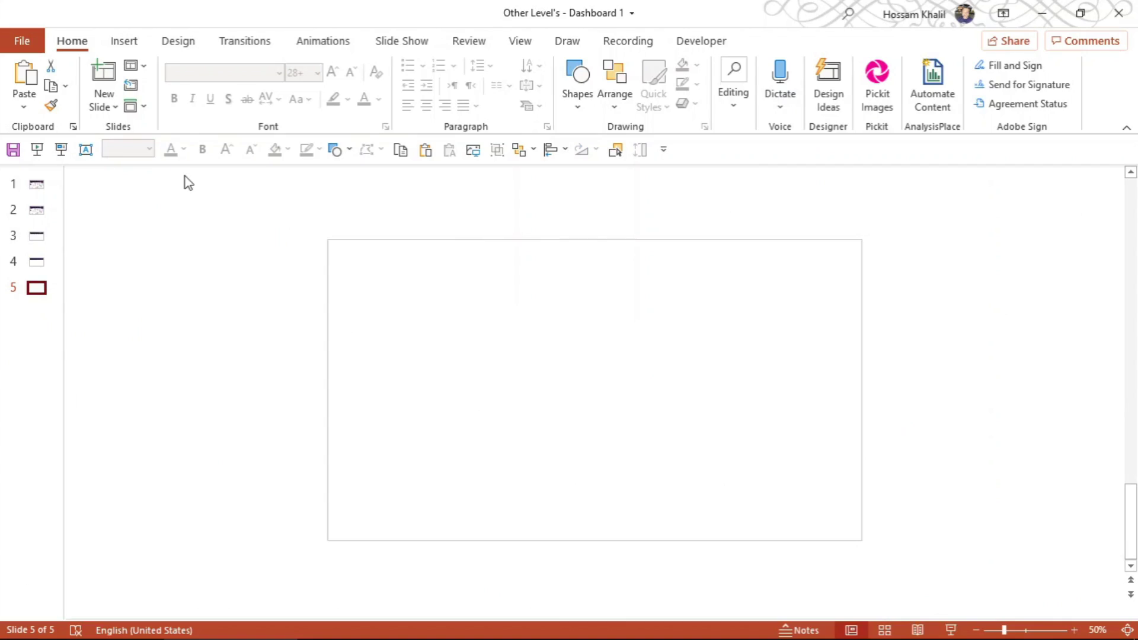
- Paste the purple network background picture onto slide 5, position it, and view its animations
{"action": "key", "text": "ctrl+v"}
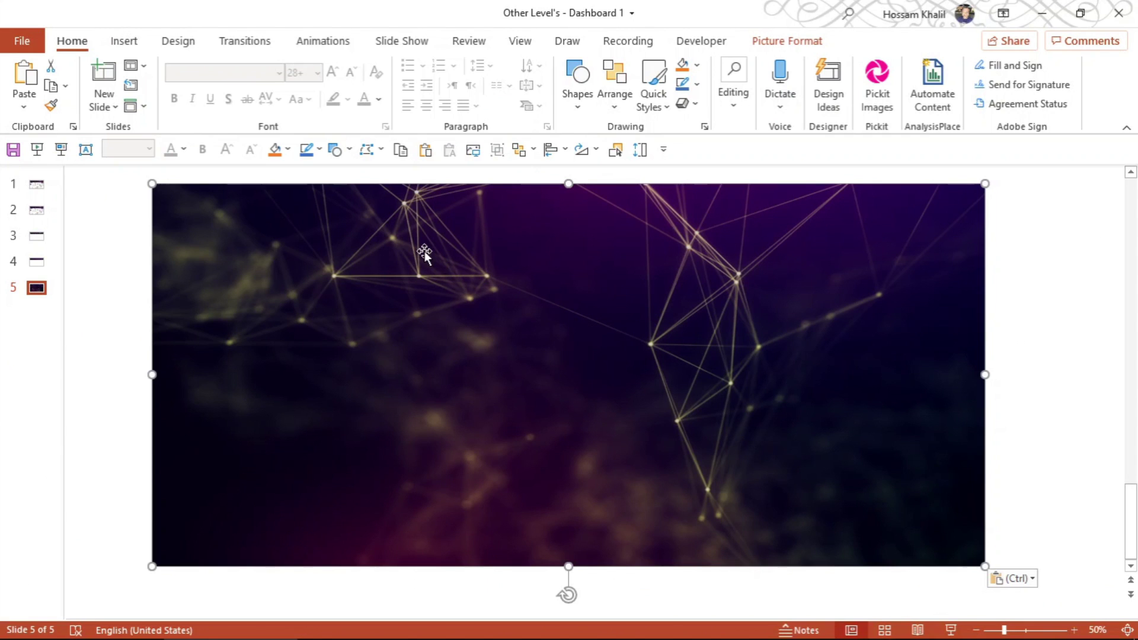
{"action": "mouse_move", "coordinate": [424, 250]}
{"action": "left_mouse_down"}
{"action": "mouse_move", "coordinate": [3, 440]}
{"action": "mouse_move", "coordinate": [331, 347]}
{"action": "left_mouse_up"}
{"action": "scroll", "coordinate": [331, 347], "scroll_direction": "down", "scroll_amount": 2}
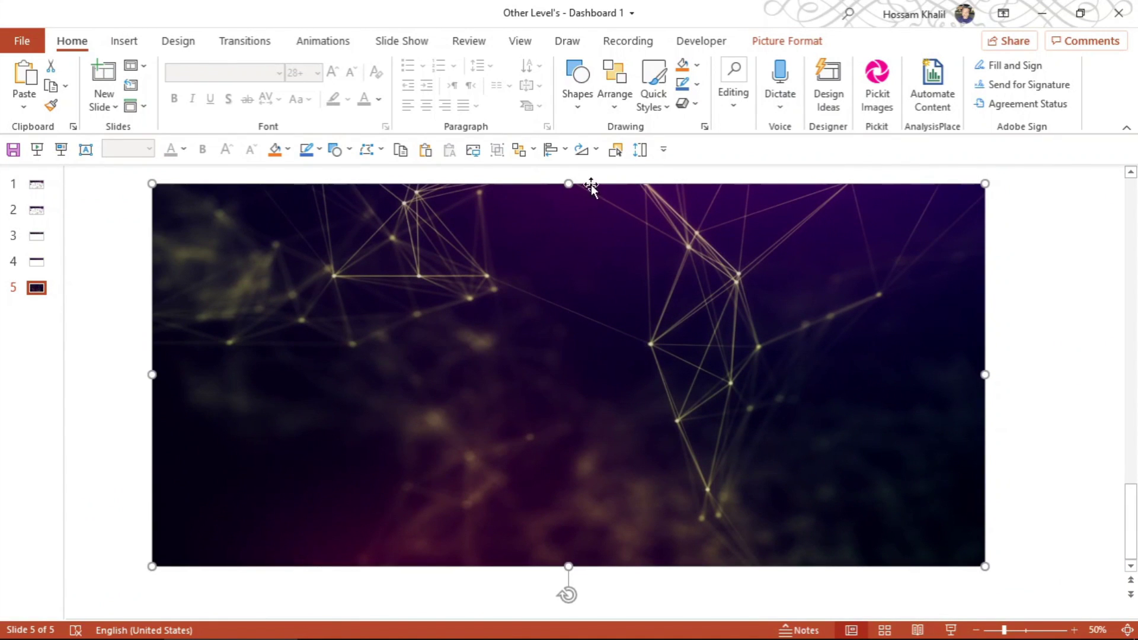
{"action": "left_click", "coordinate": [325, 43]}
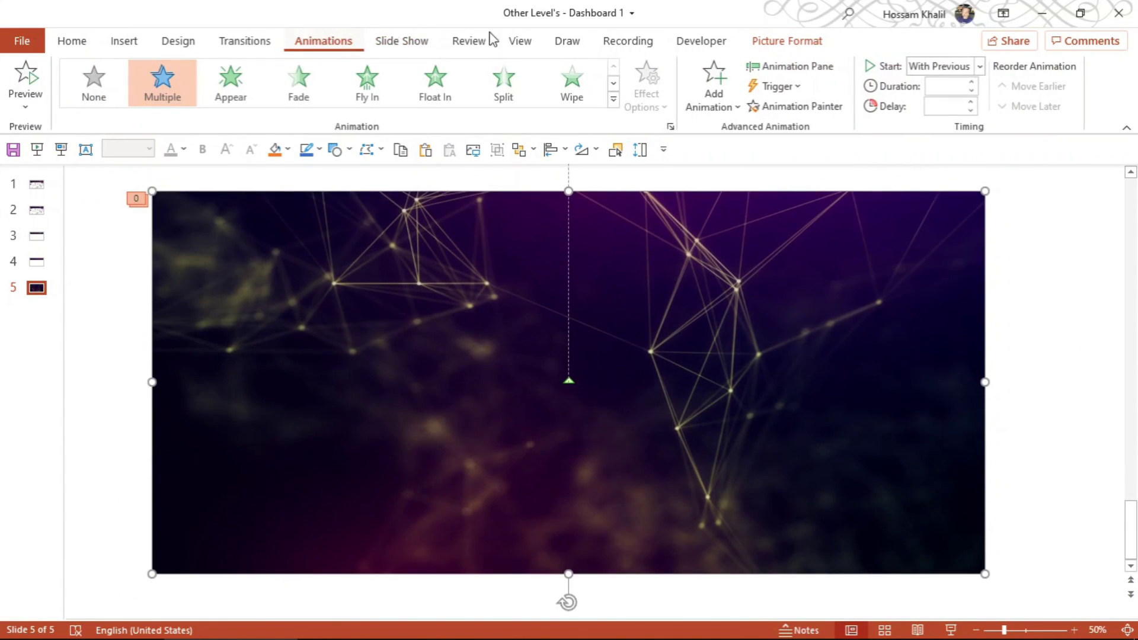
- List the picture's three animations and select the Lines motion path
{"action": "left_click", "coordinate": [782, 67]}
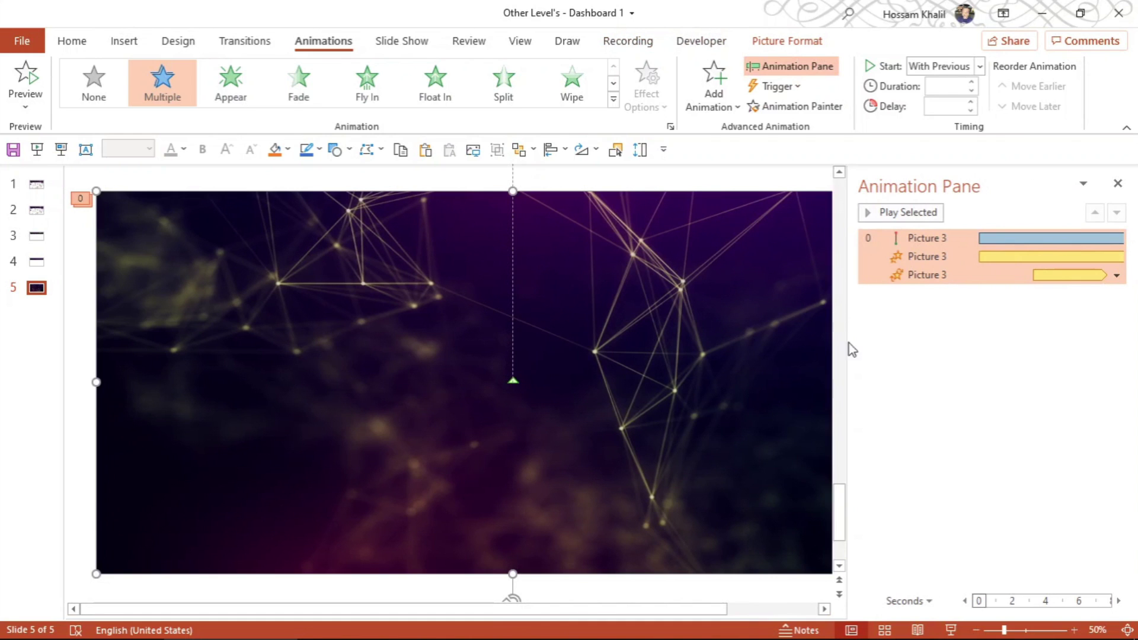
{"action": "scroll", "coordinate": [595, 321], "scroll_direction": "down", "scroll_amount": 3}
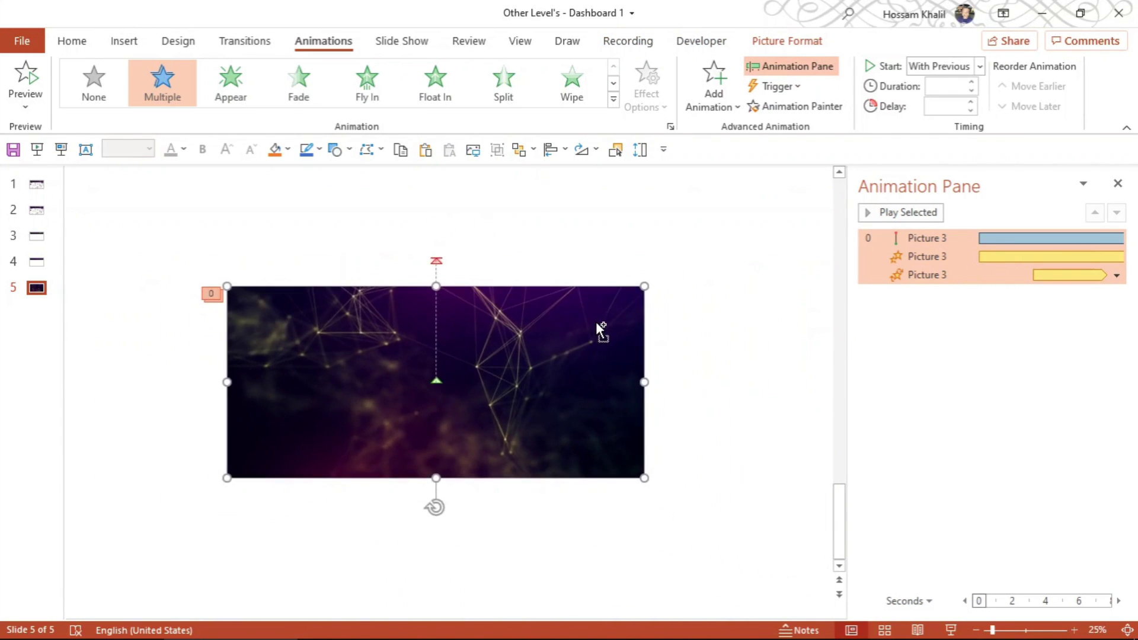
{"action": "scroll", "coordinate": [596, 322], "scroll_direction": "up", "scroll_amount": 1}
{"action": "left_click", "coordinate": [915, 385]}
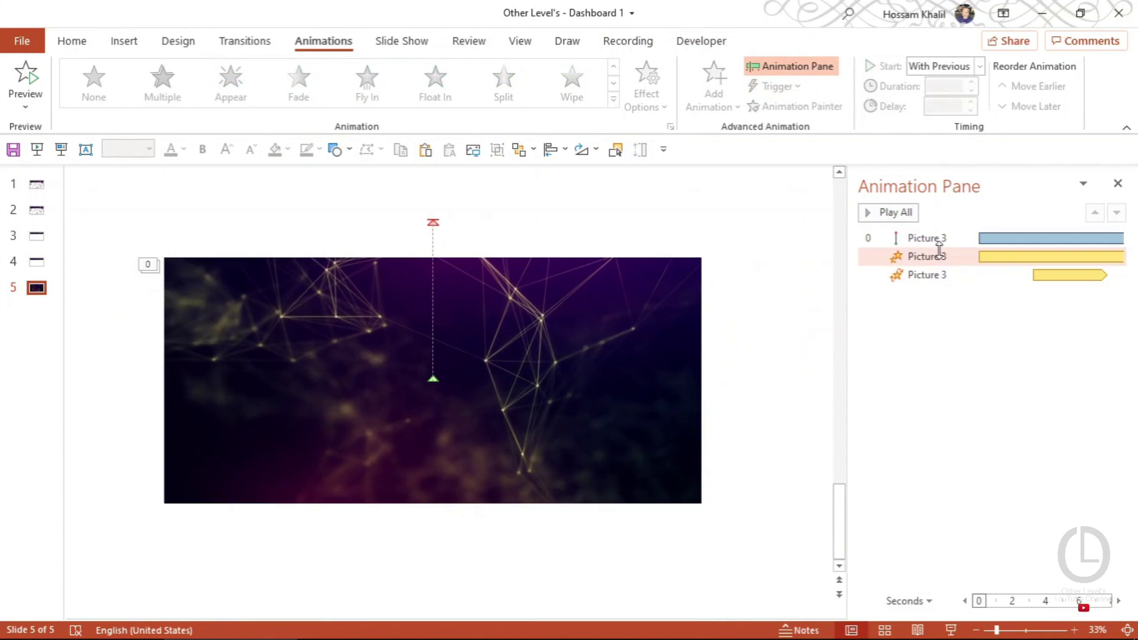
{"action": "left_click", "coordinate": [928, 238]}
{"action": "scroll", "coordinate": [567, 326], "scroll_direction": "up", "scroll_amount": 1}
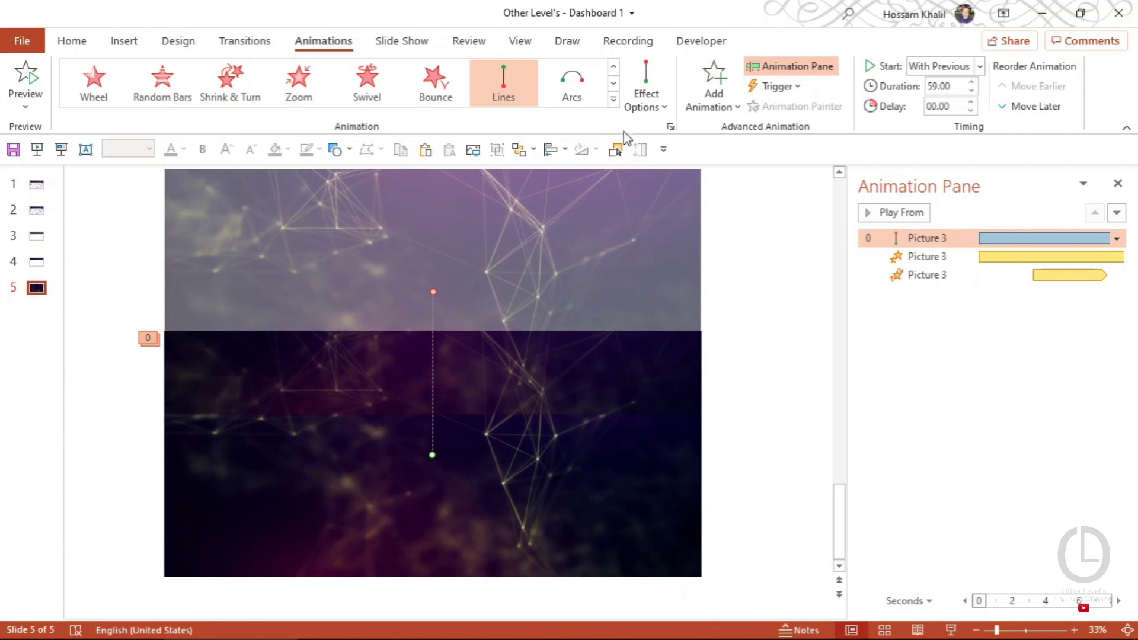
- Review the Up path's 59-second auto-reverse and rewind settings without changes, then select Grow/Shrink
{"action": "left_click", "coordinate": [671, 122]}
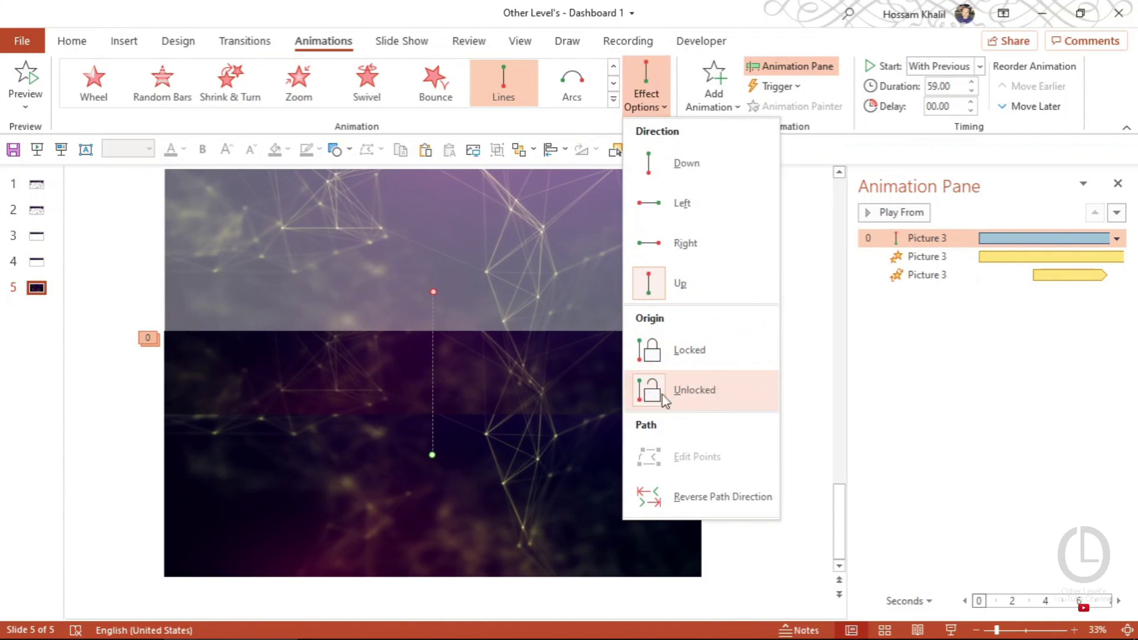
{"action": "left_click", "coordinate": [799, 179]}
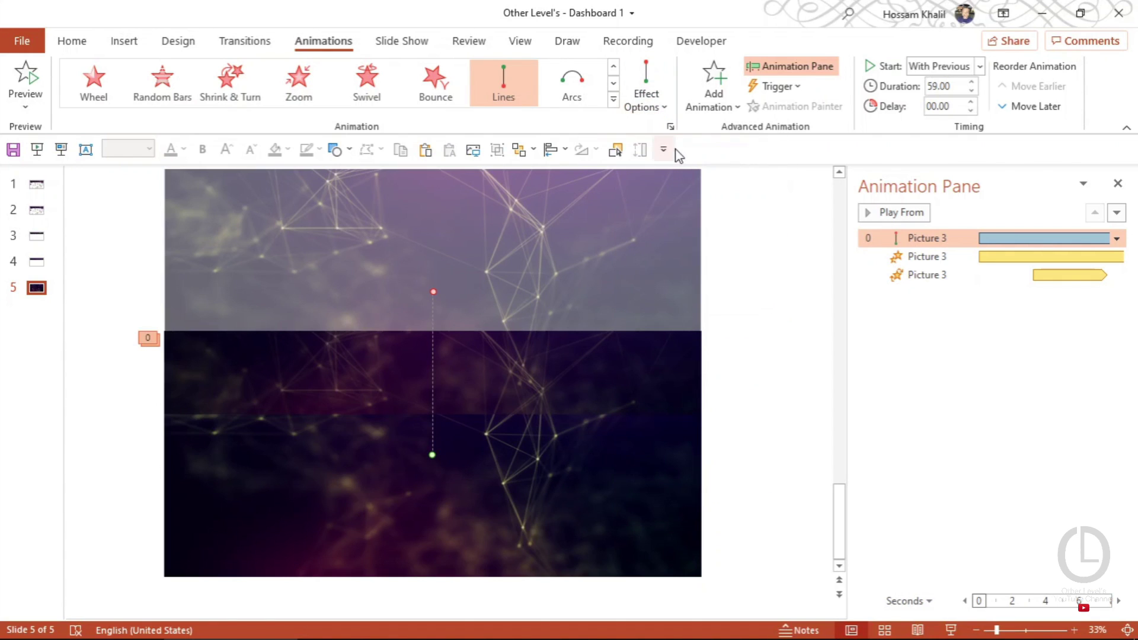
{"action": "left_click", "coordinate": [670, 127]}
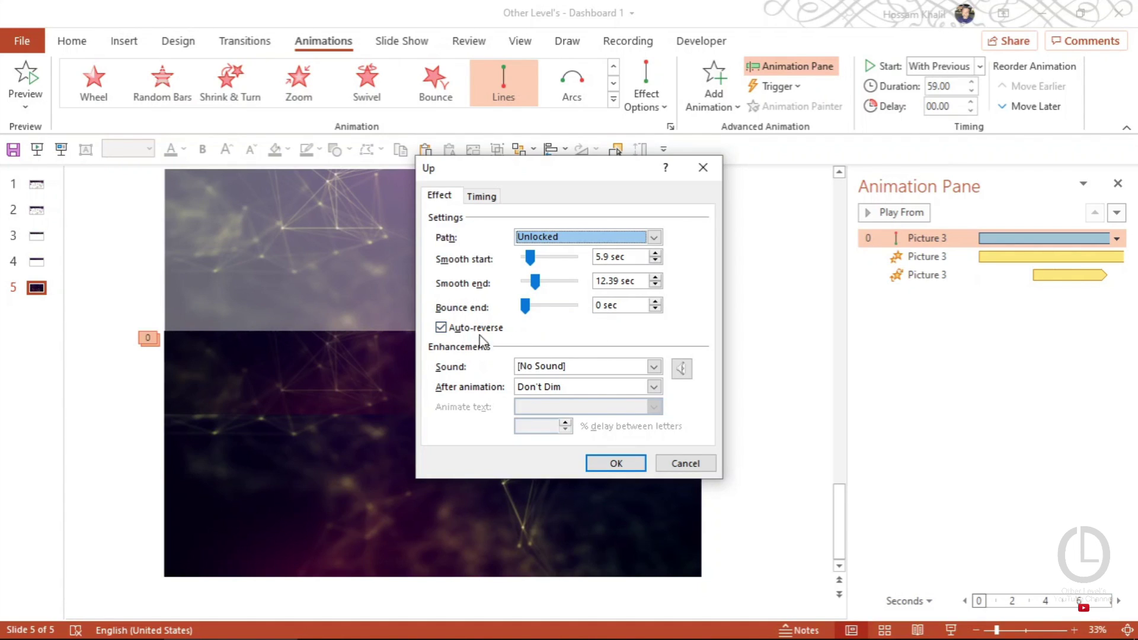
{"action": "left_click", "coordinate": [480, 196]}
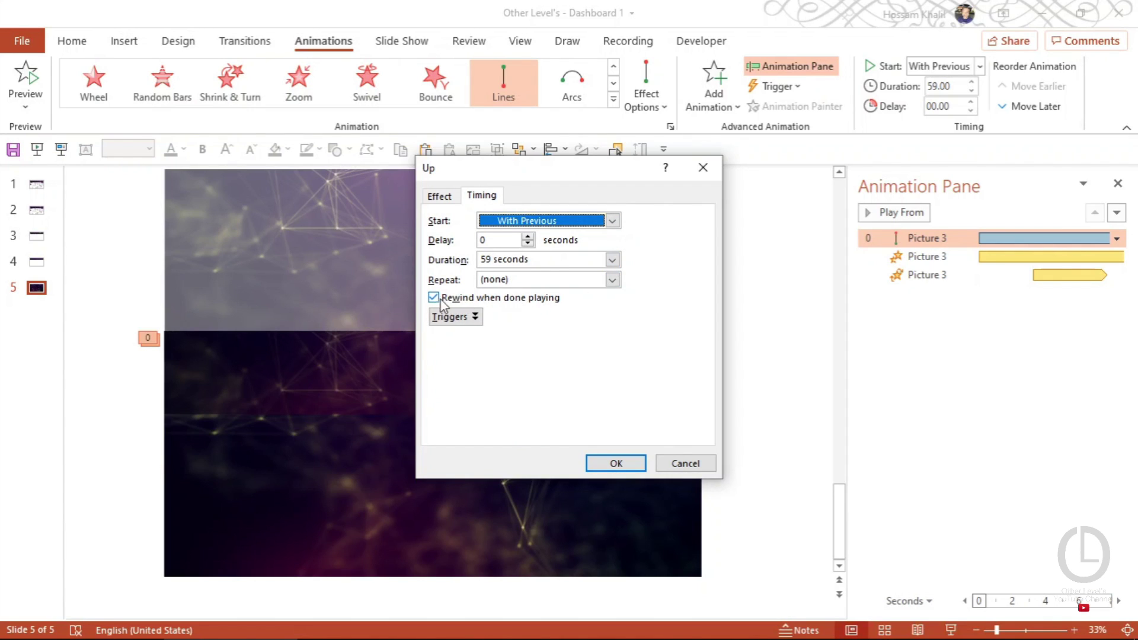
{"action": "left_click", "coordinate": [686, 464]}
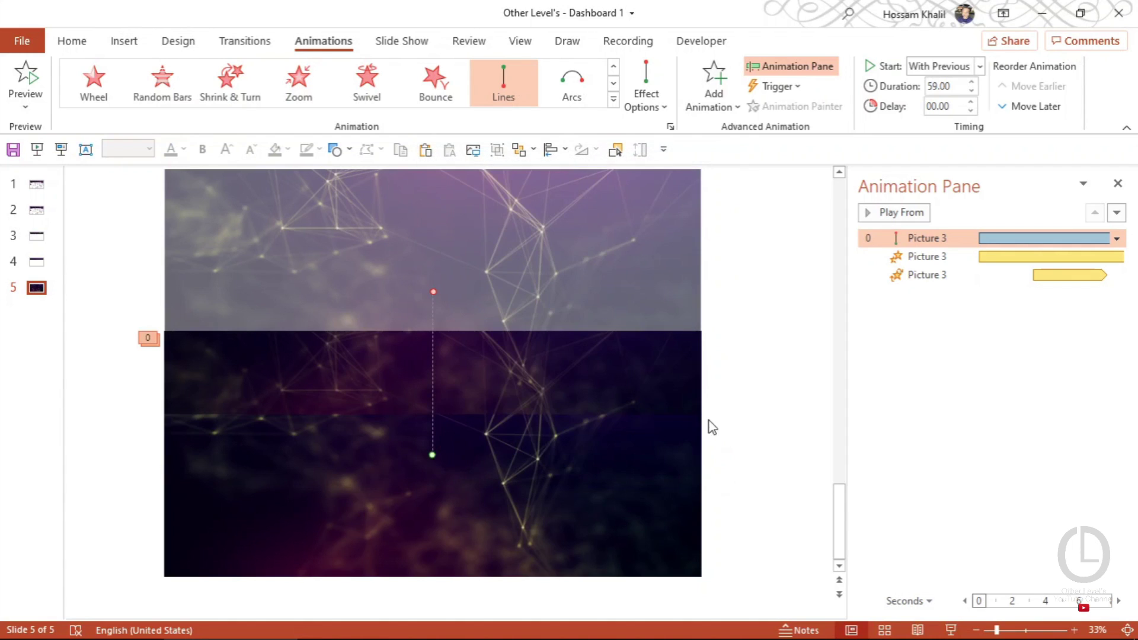
{"action": "left_click", "coordinate": [945, 253]}
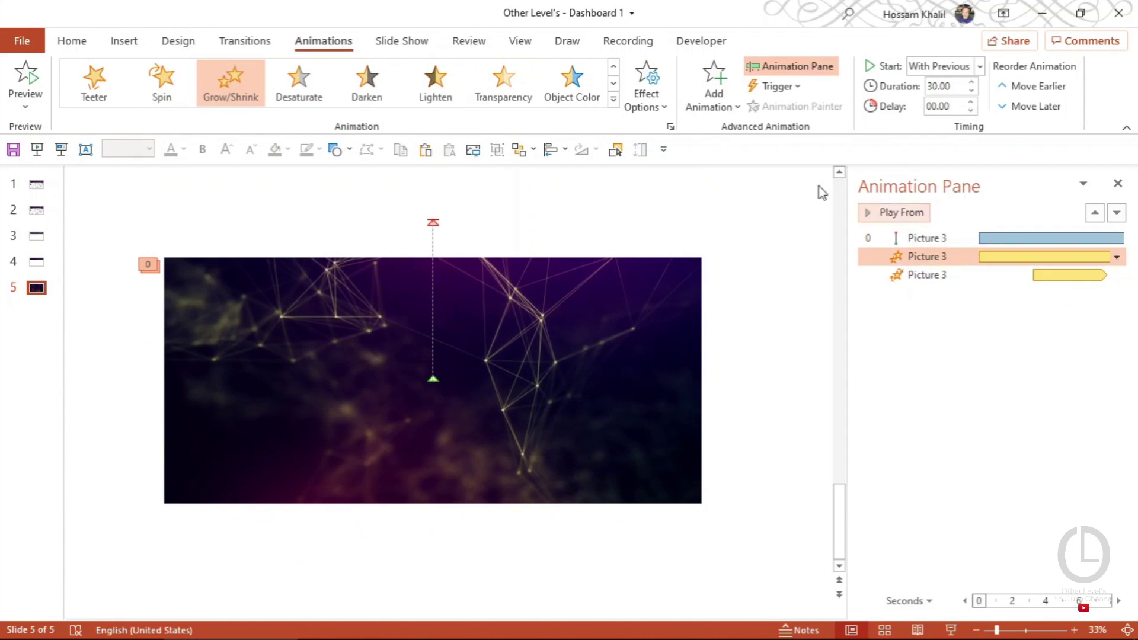
{"action": "left_click", "coordinate": [614, 99]}
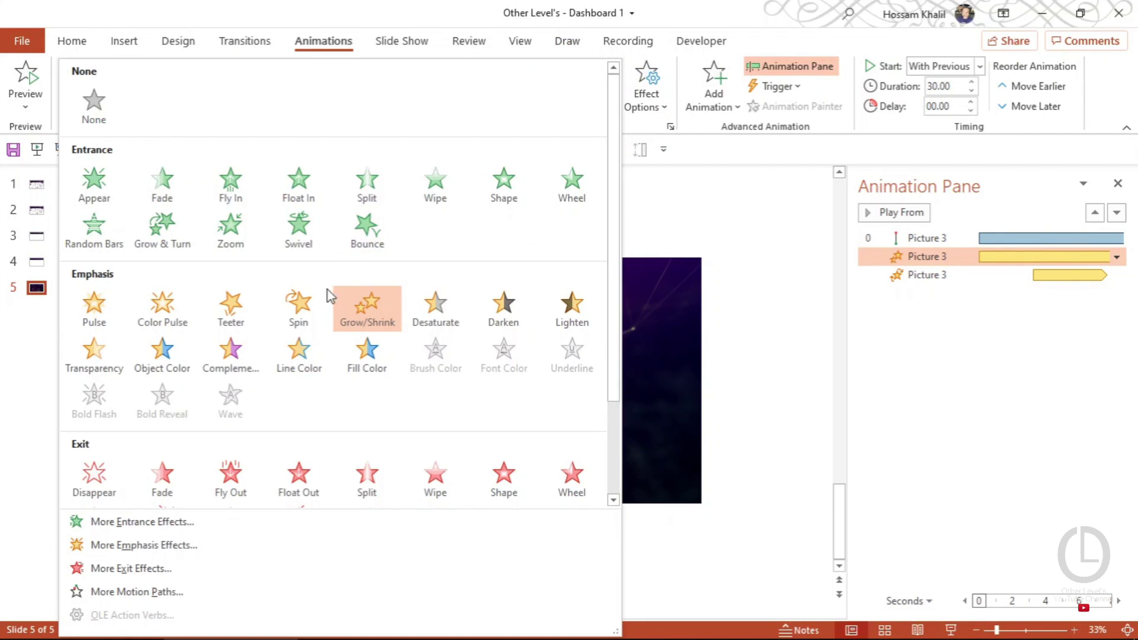
{"action": "left_click", "coordinate": [670, 127]}
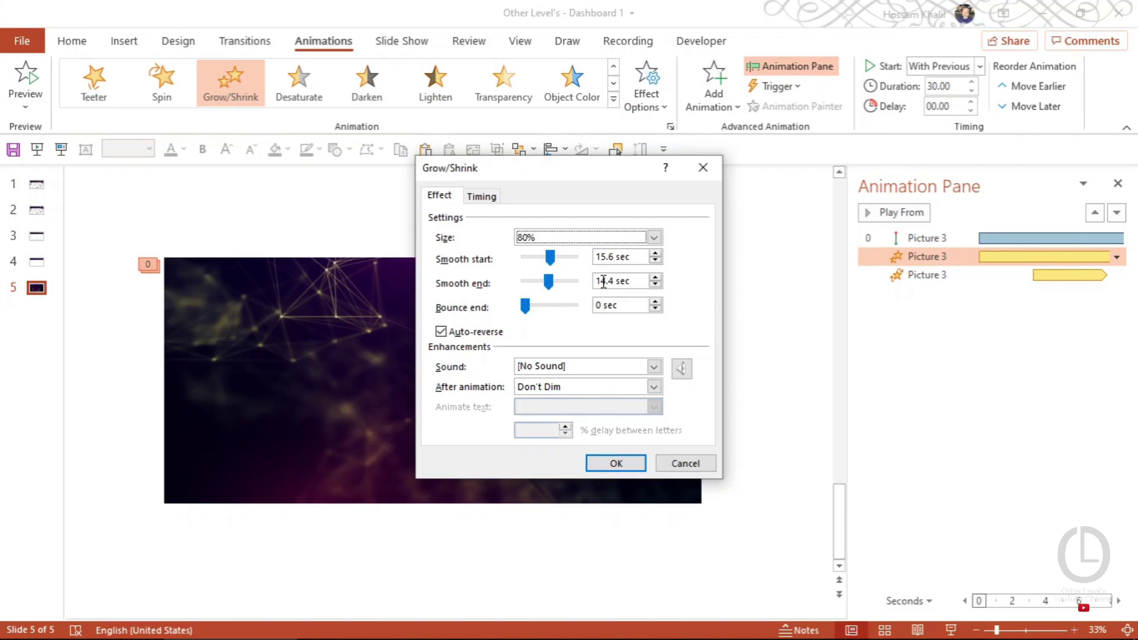
{"action": "left_click", "coordinate": [654, 237]}
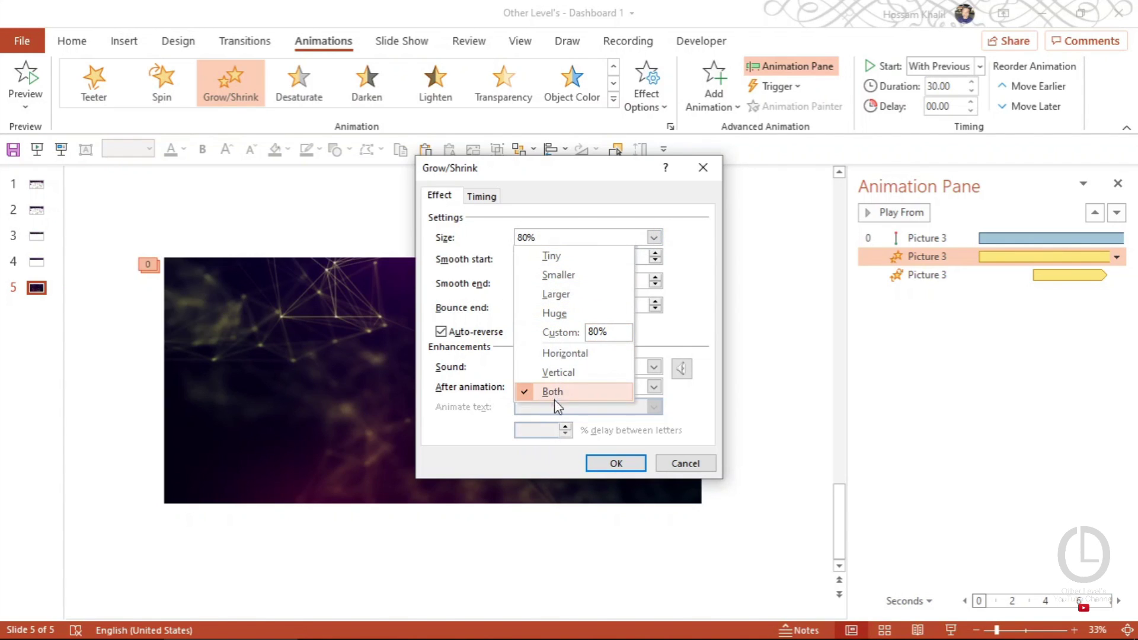
{"action": "left_click", "coordinate": [627, 398]}
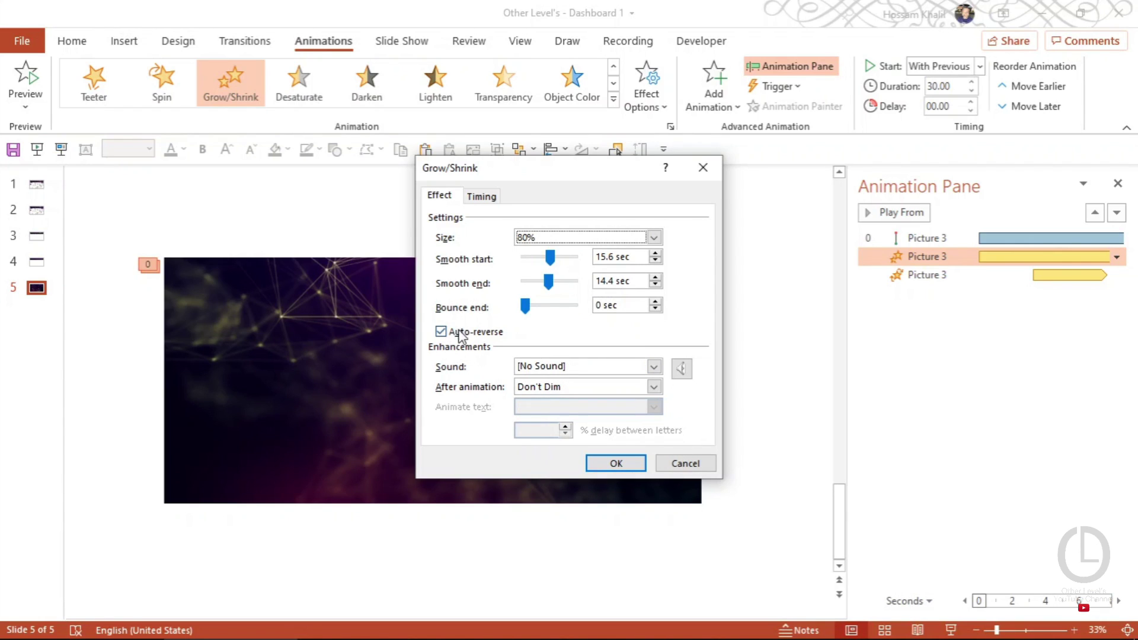
{"action": "left_click", "coordinate": [481, 196]}
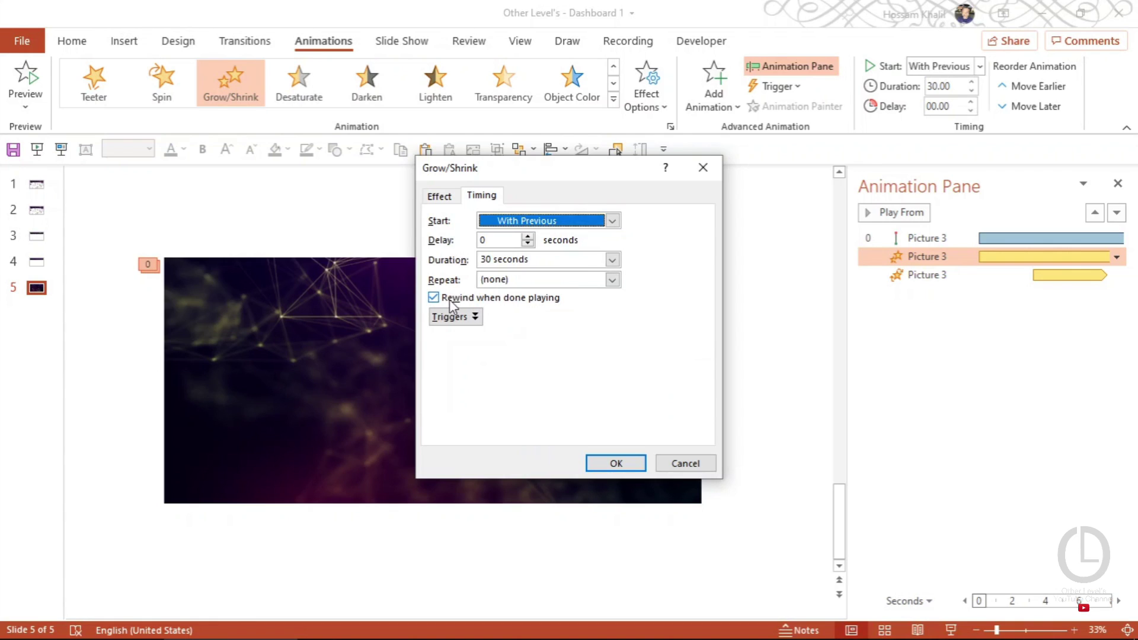
{"action": "left_click", "coordinate": [686, 464]}
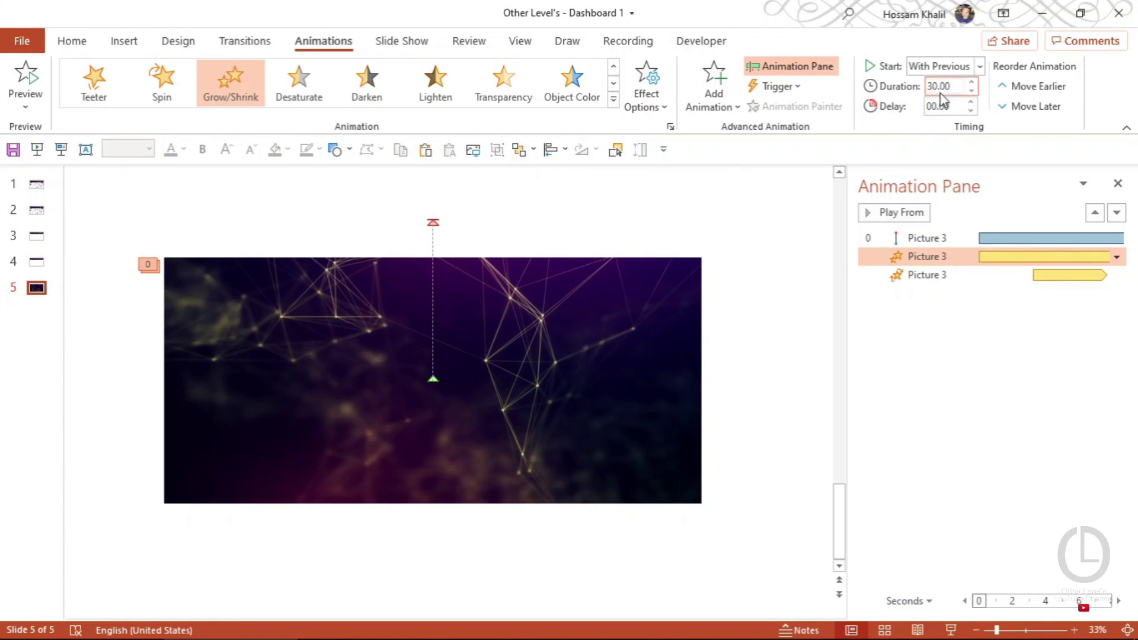
{"action": "left_click", "coordinate": [950, 275]}
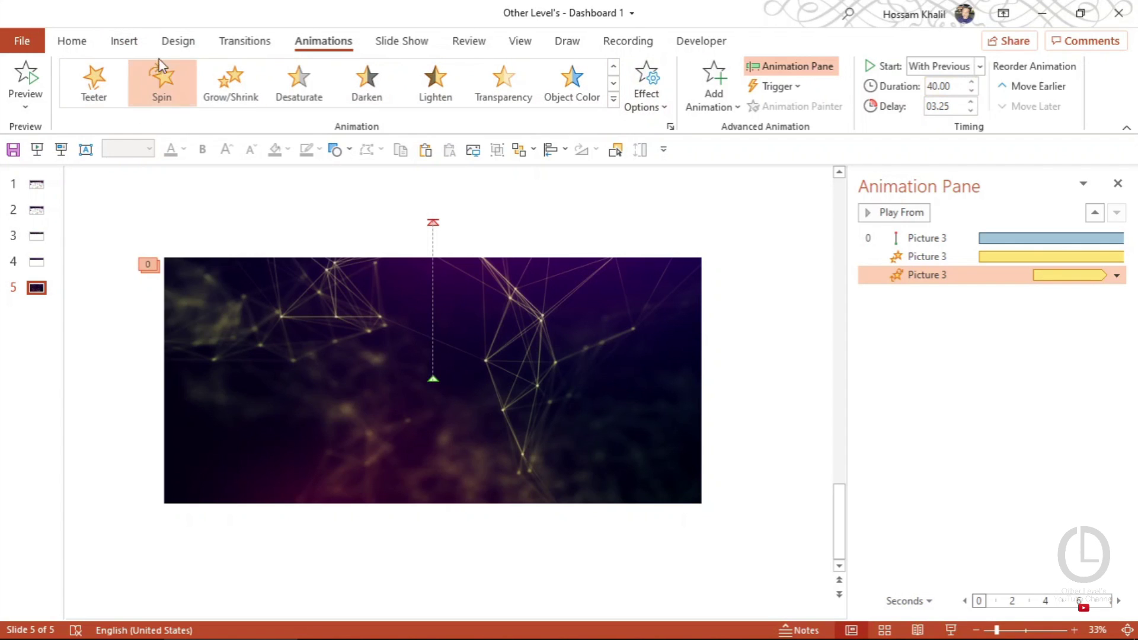
{"action": "left_click", "coordinate": [669, 127]}
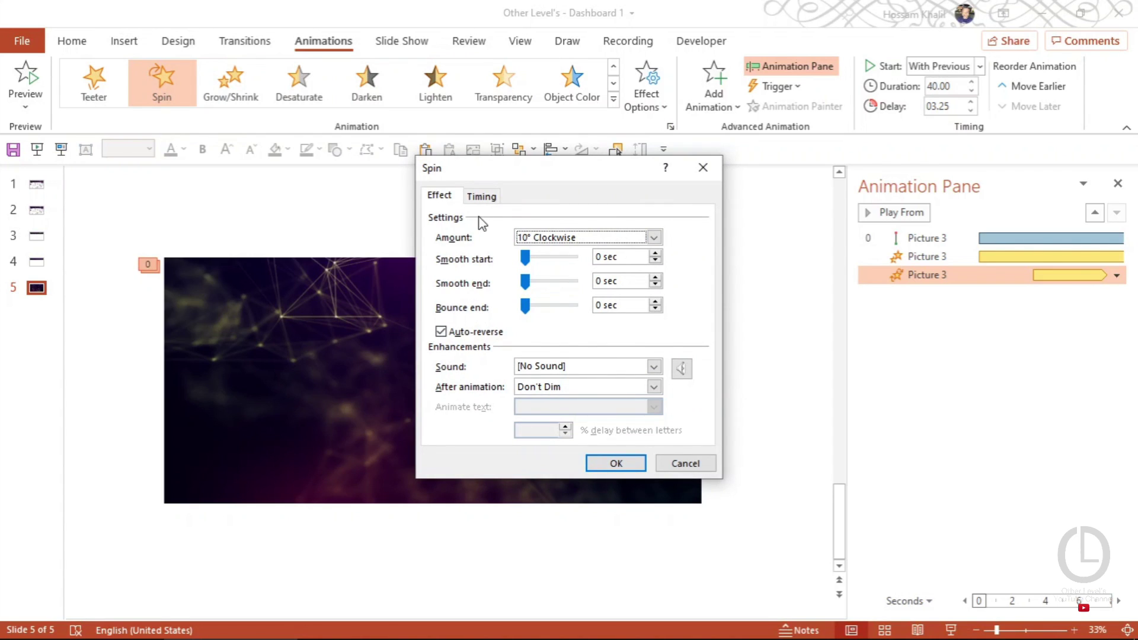
{"action": "left_click", "coordinate": [482, 198]}
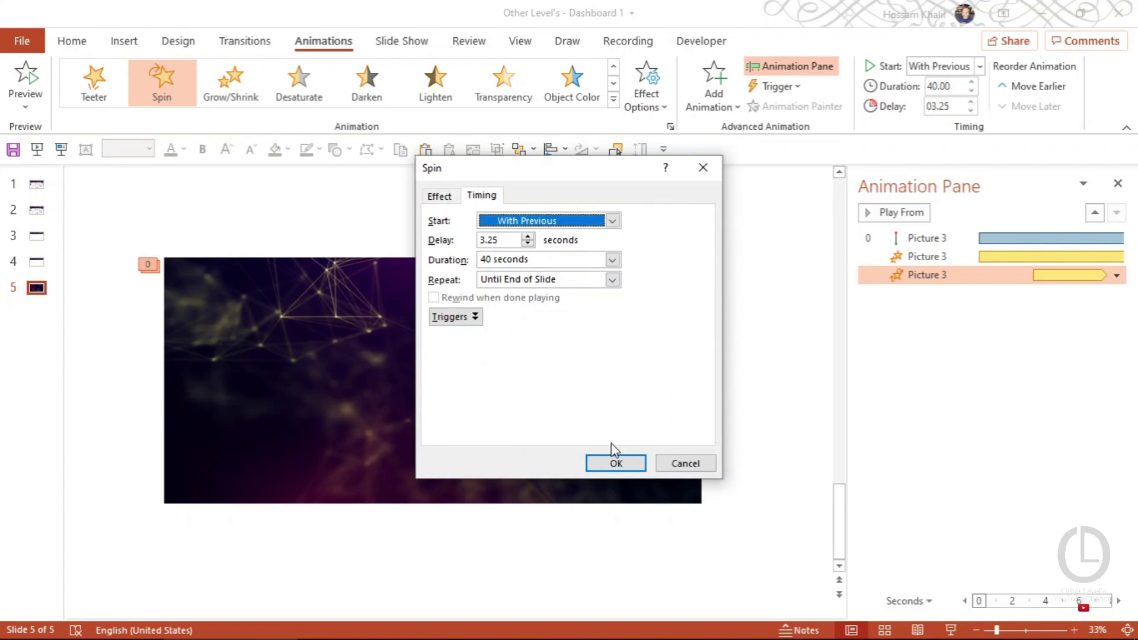
{"action": "left_click", "coordinate": [685, 464]}
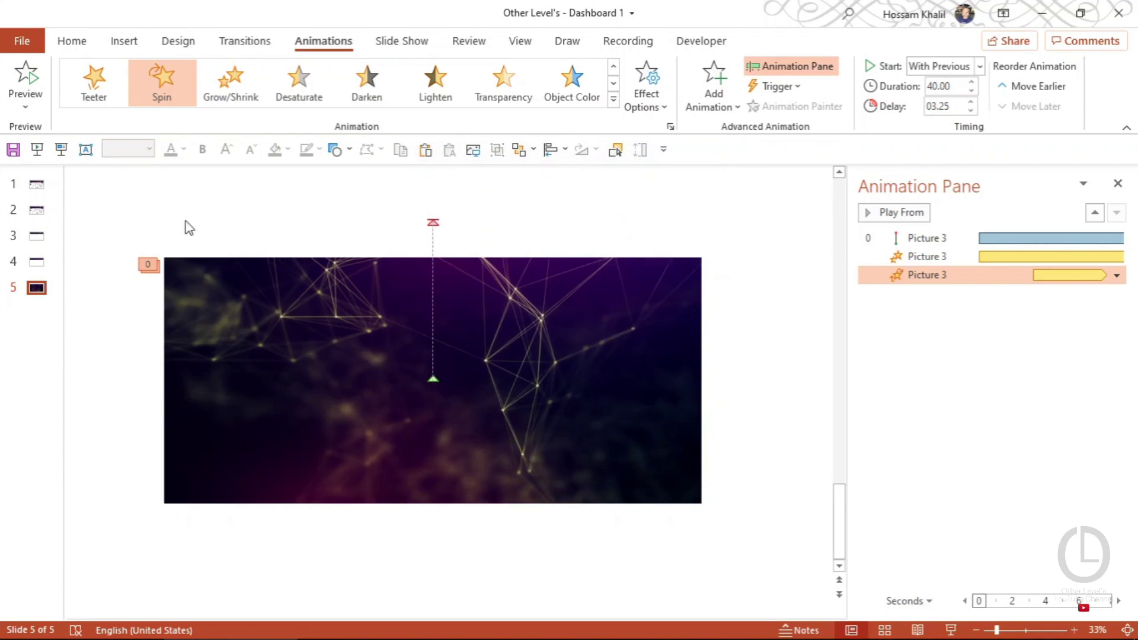
{"action": "left_click", "coordinate": [62, 151]}
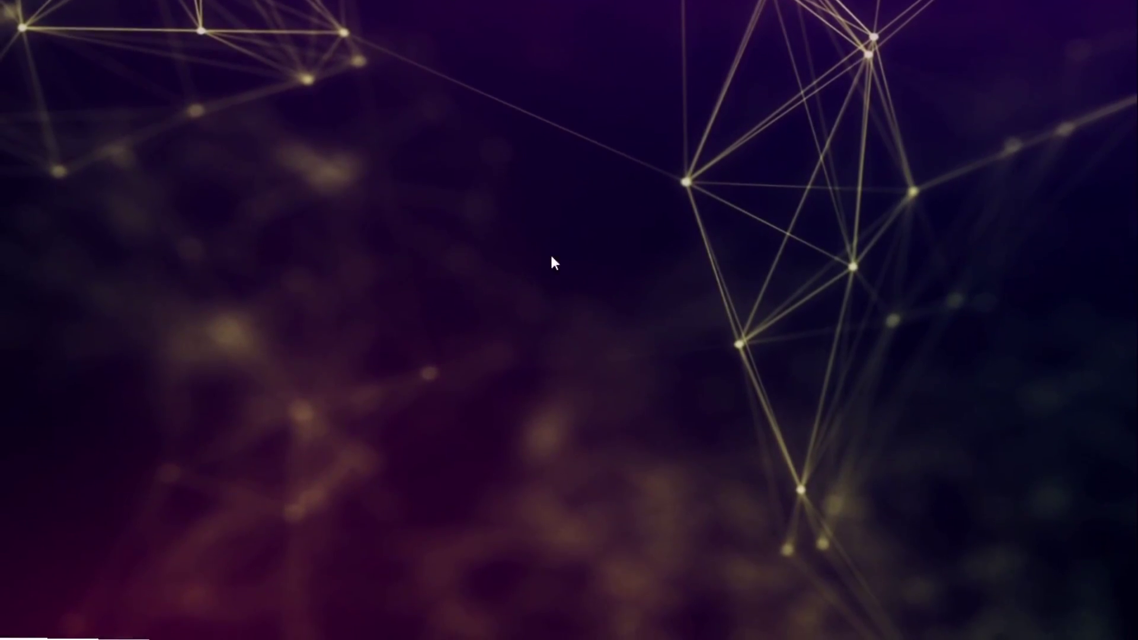
{"action": "key", "text": "Escape"}
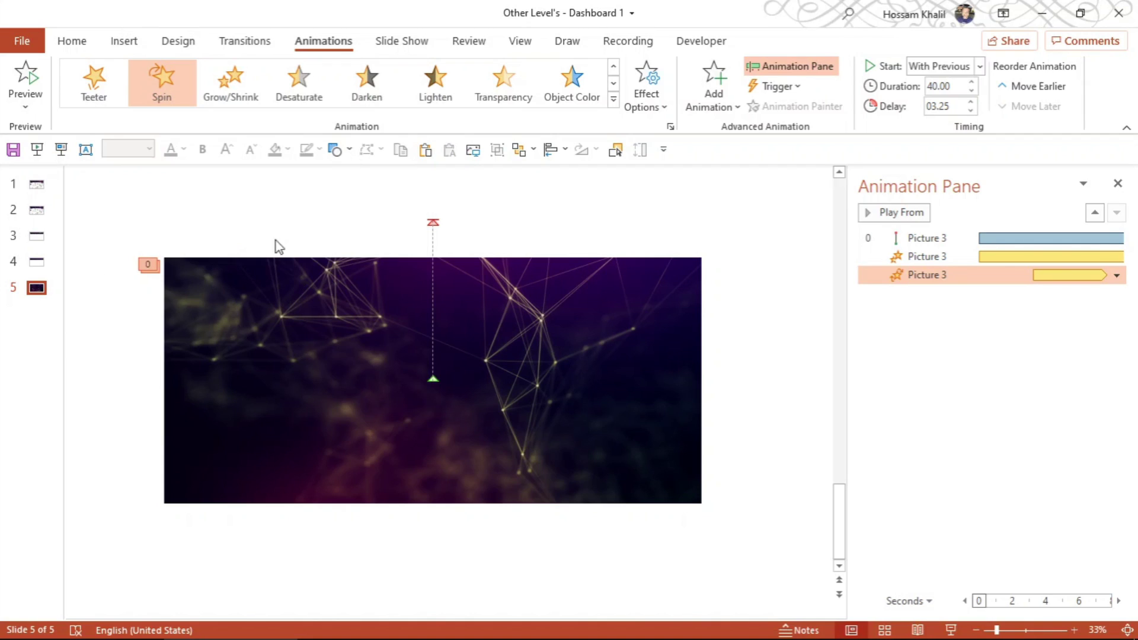
{"action": "left_click", "coordinate": [42, 271]}
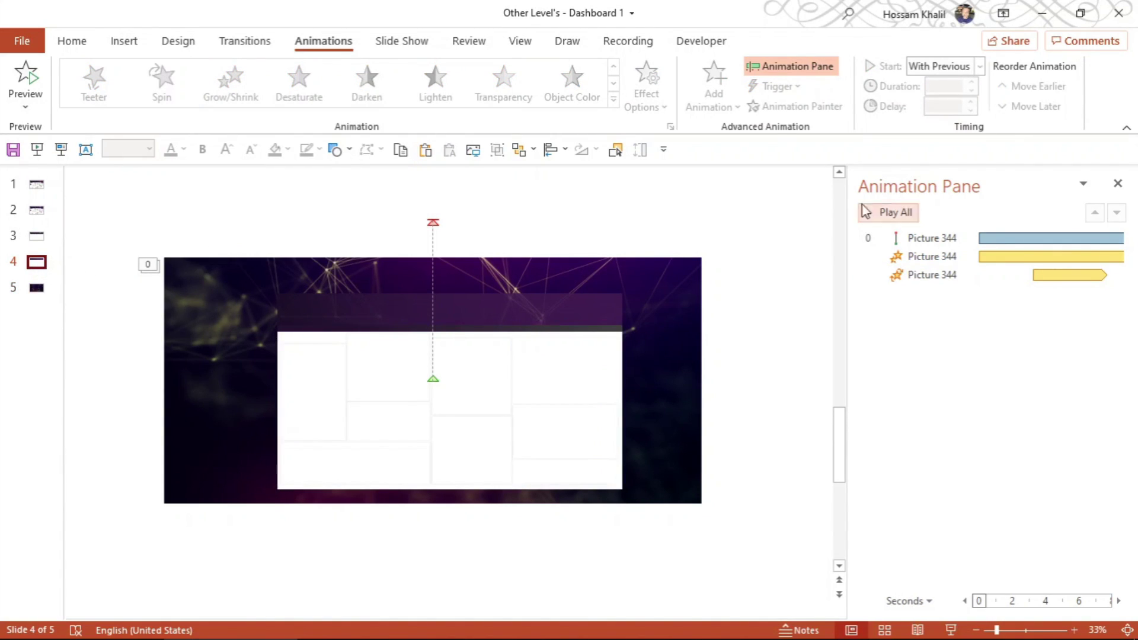
- Copy the translucent purple banner from slide 4 and paste it onto slide 5
{"action": "left_click", "coordinate": [1118, 184]}
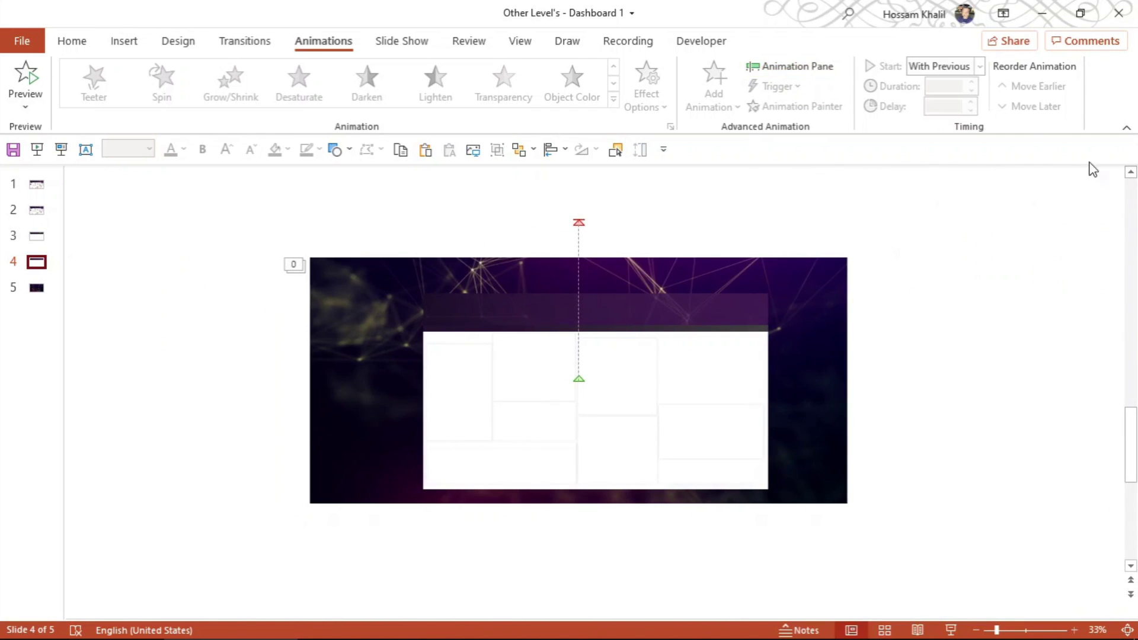
{"action": "left_click", "coordinate": [84, 42]}
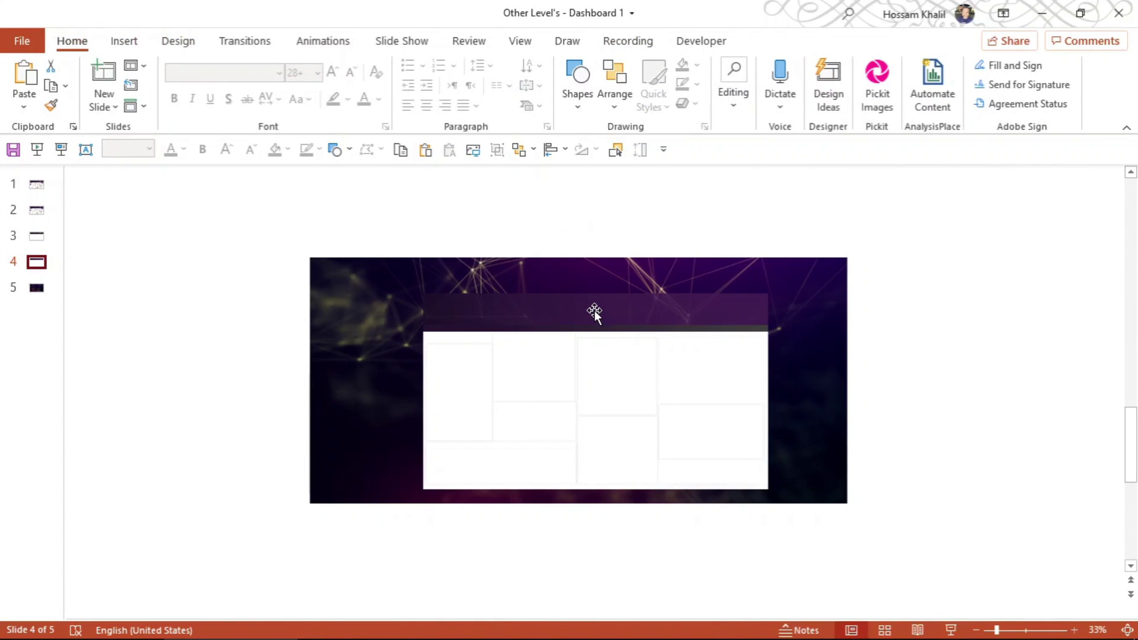
{"action": "left_click", "coordinate": [595, 313]}
{"action": "scroll", "coordinate": [595, 302], "scroll_direction": "up", "scroll_amount": 3}
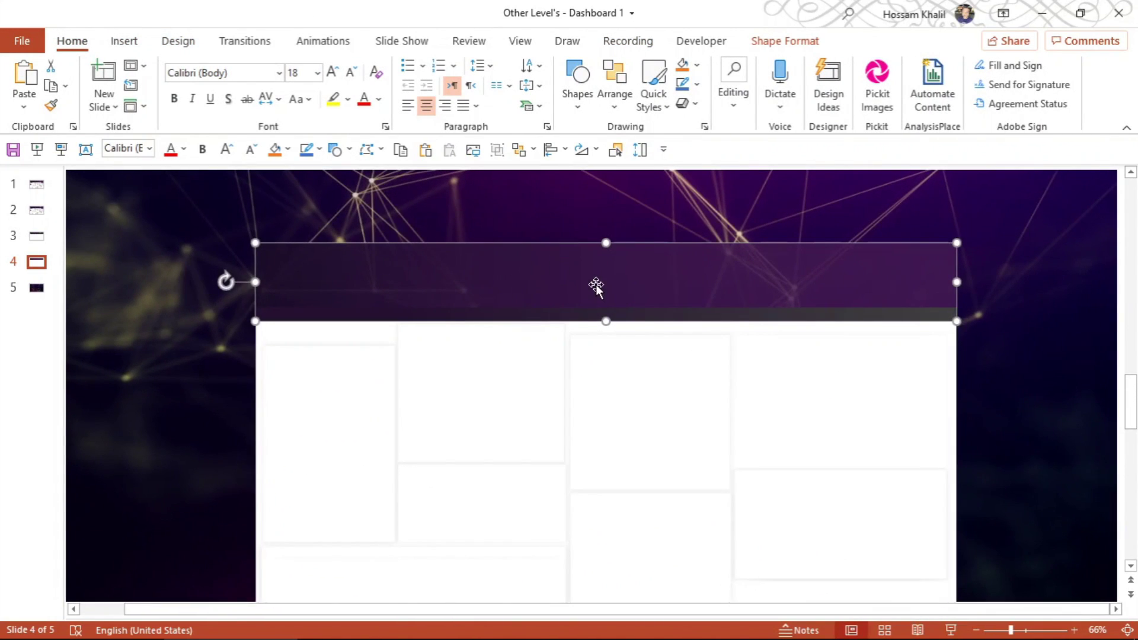
{"action": "left_click_drag", "start_coordinate": [596, 288], "coordinate": [509, 275]}
{"action": "left_click", "coordinate": [28, 290]}
{"action": "key", "text": "ctrl+v"}
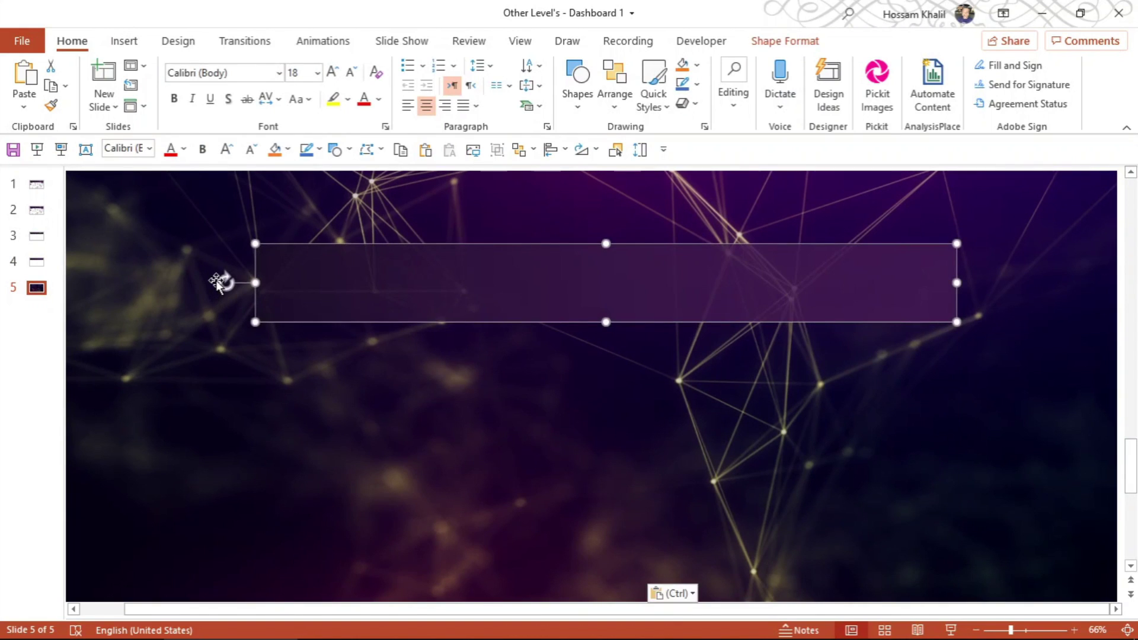
{"action": "left_click", "coordinate": [704, 126]}
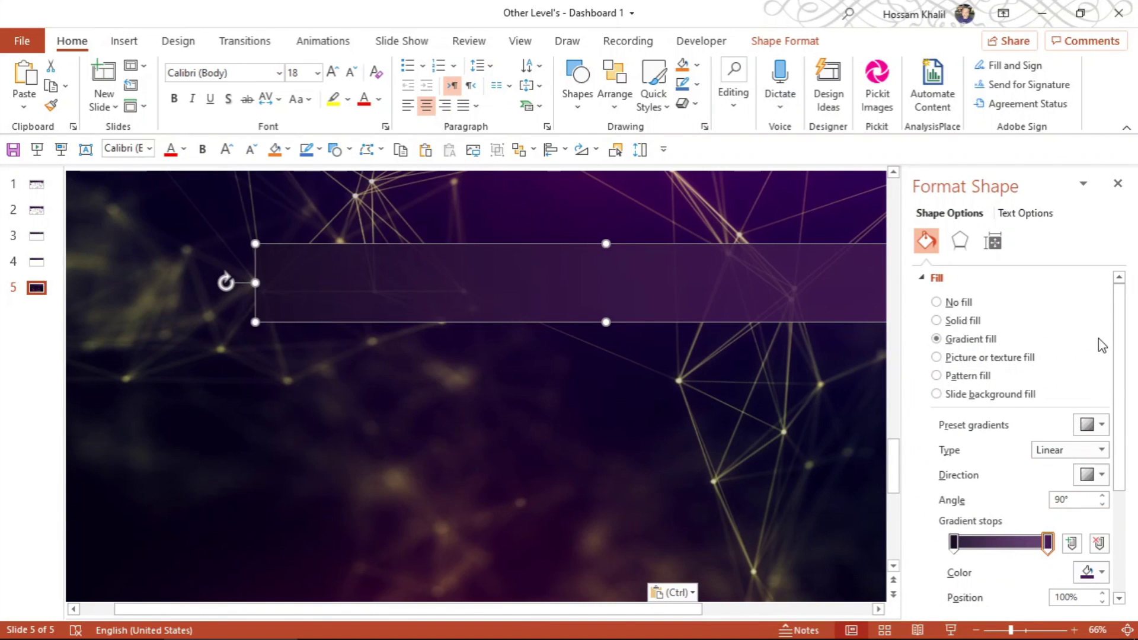
- Check the banner's gradient stops at 19% and 7% transparency, then close the format pane
{"action": "left_click_drag", "start_coordinate": [1119, 325], "coordinate": [1119, 391]}
{"action": "scroll", "coordinate": [780, 393], "scroll_direction": "down", "scroll_amount": 2}
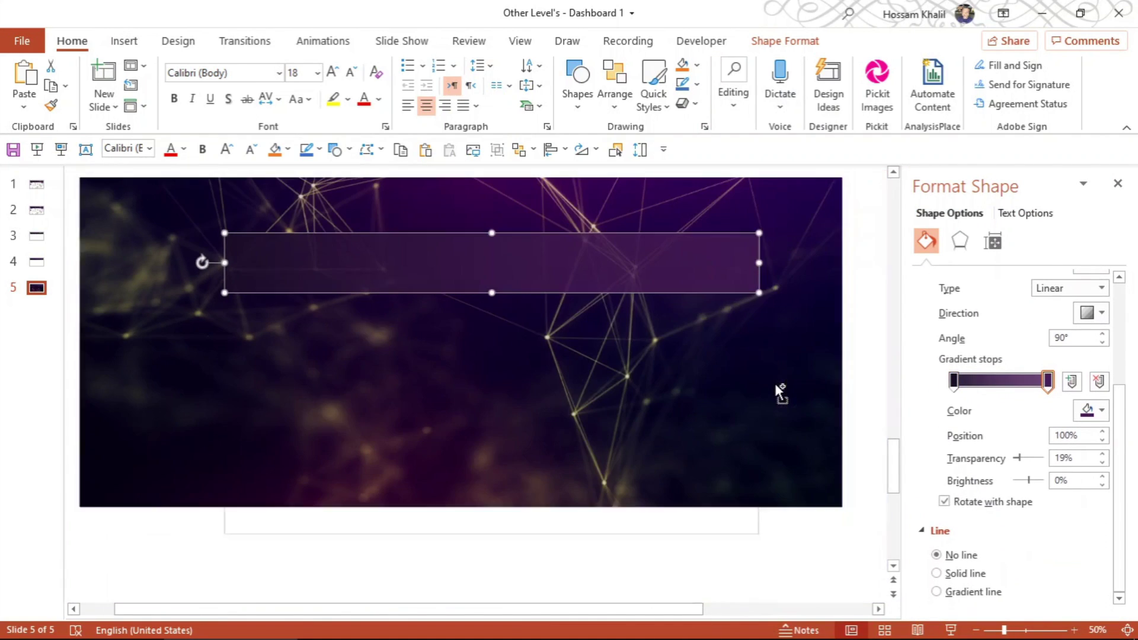
{"action": "left_click_drag", "start_coordinate": [779, 392], "coordinate": [781, 387], "text": "ctrl"}
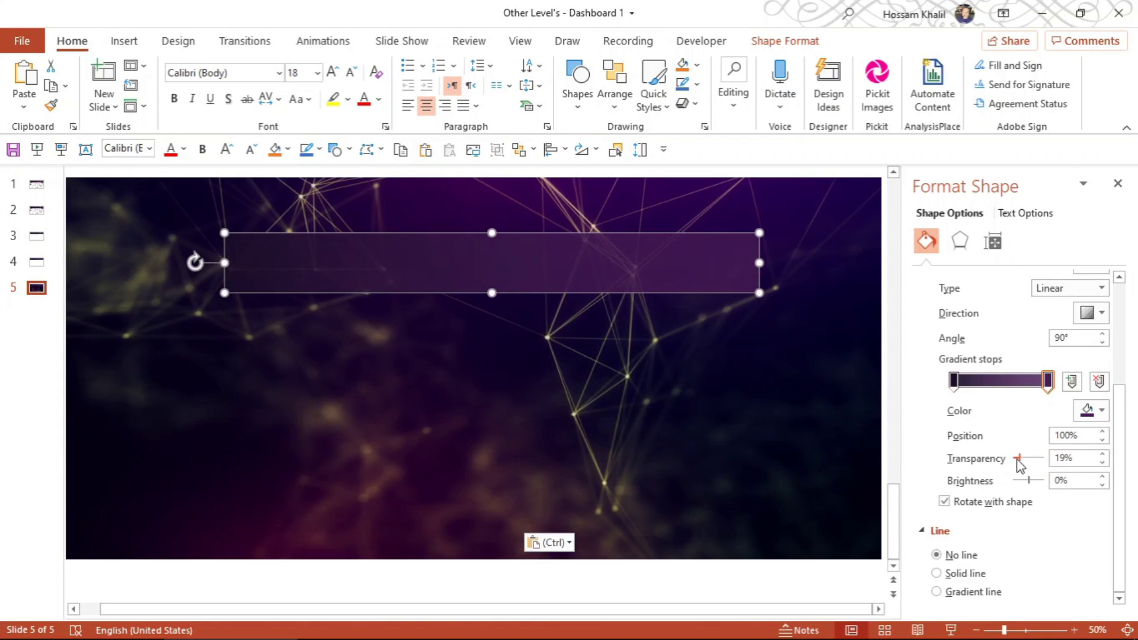
{"action": "left_click", "coordinate": [952, 380]}
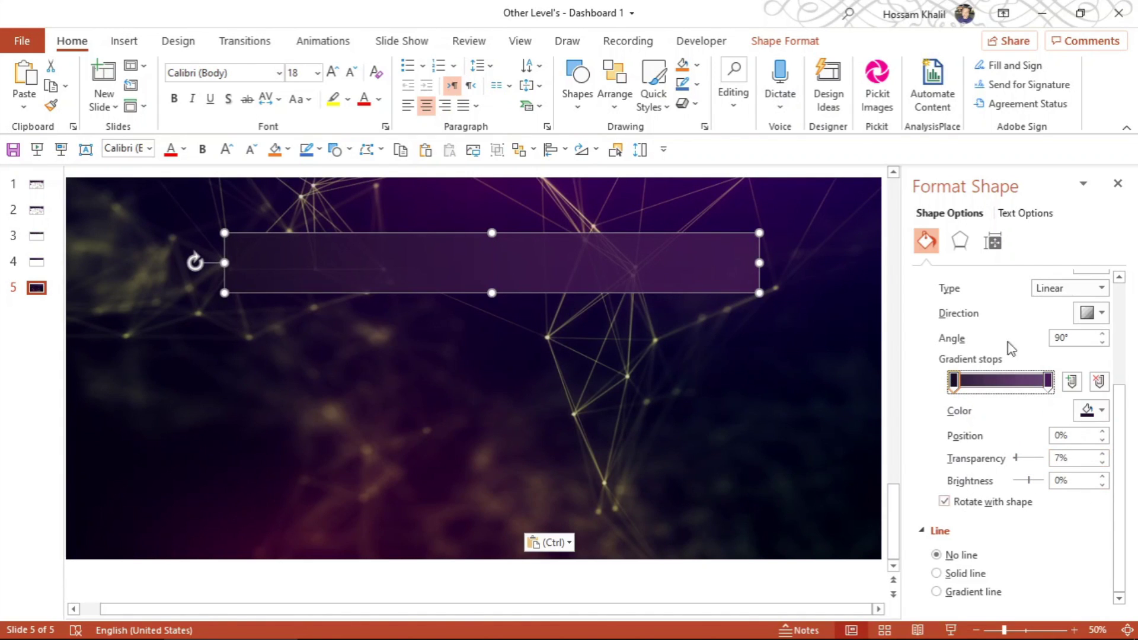
{"action": "left_click", "coordinate": [1117, 184]}
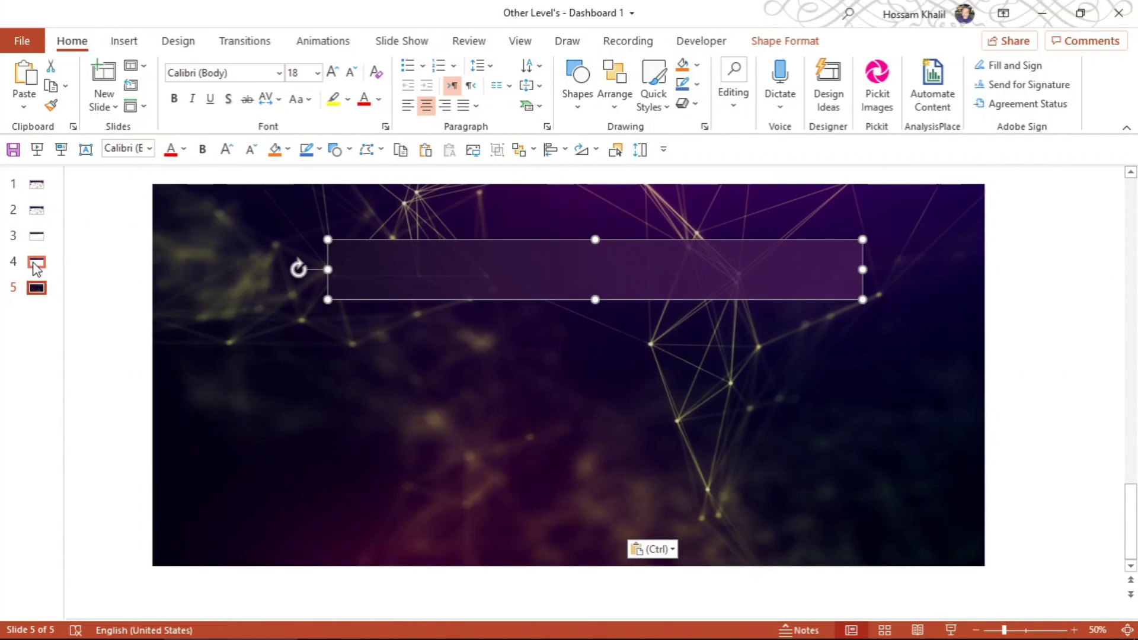
{"action": "left_click", "coordinate": [578, 101]}
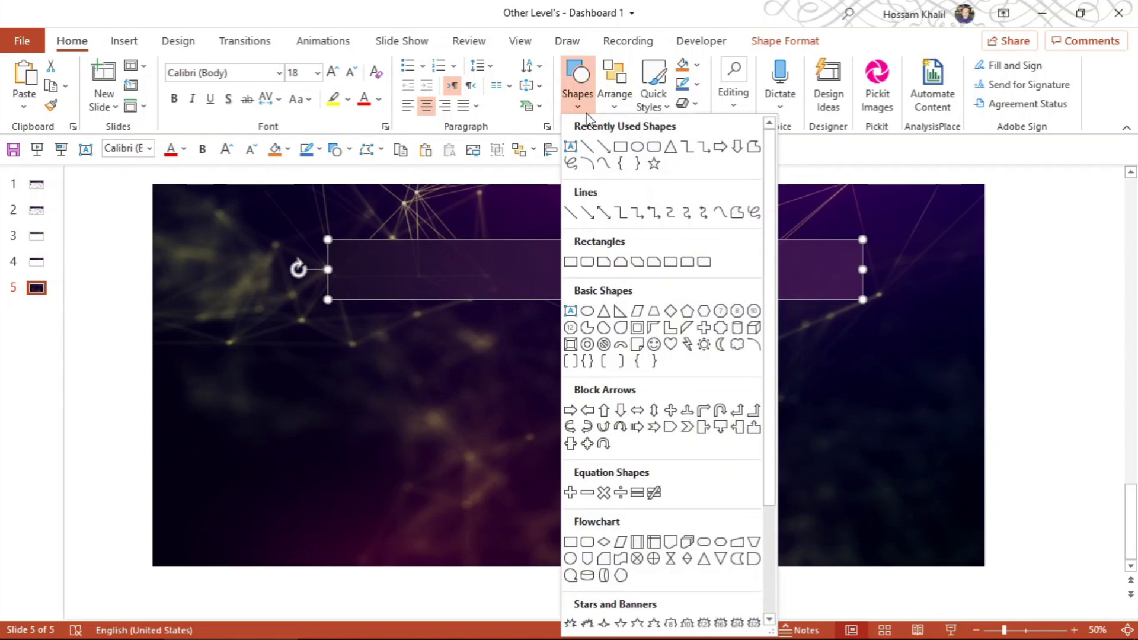
- Draw a rectangle below the banner, hiding the background, and size it to the banner's width
{"action": "left_click", "coordinate": [620, 148]}
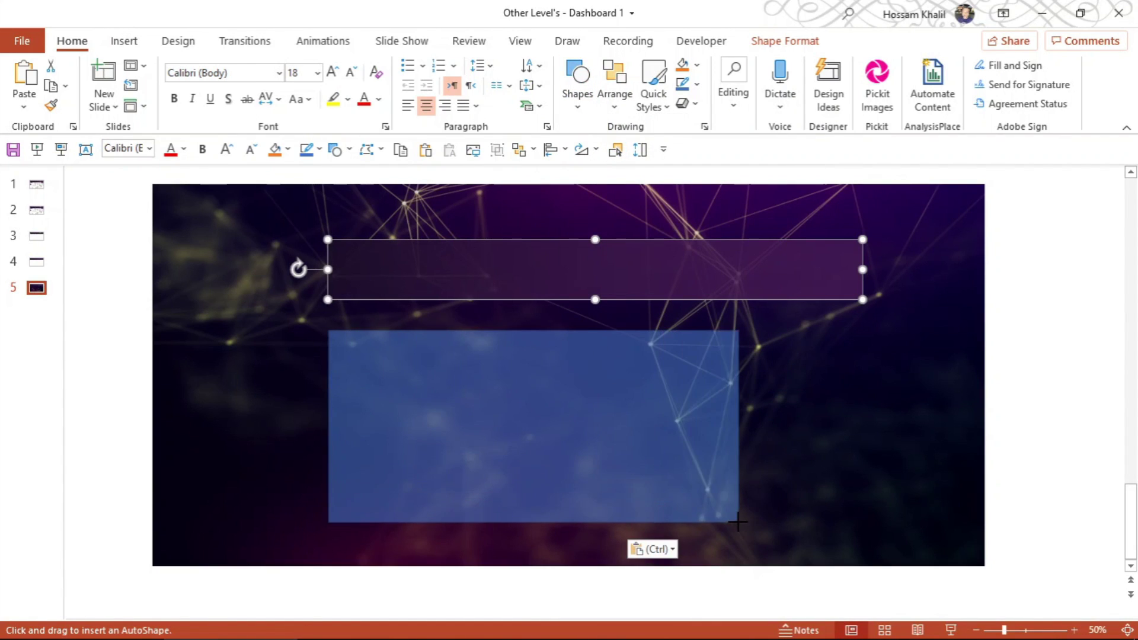
{"action": "left_click_drag", "start_coordinate": [328, 330], "coordinate": [738, 522]}
{"action": "left_click", "coordinate": [618, 150]}
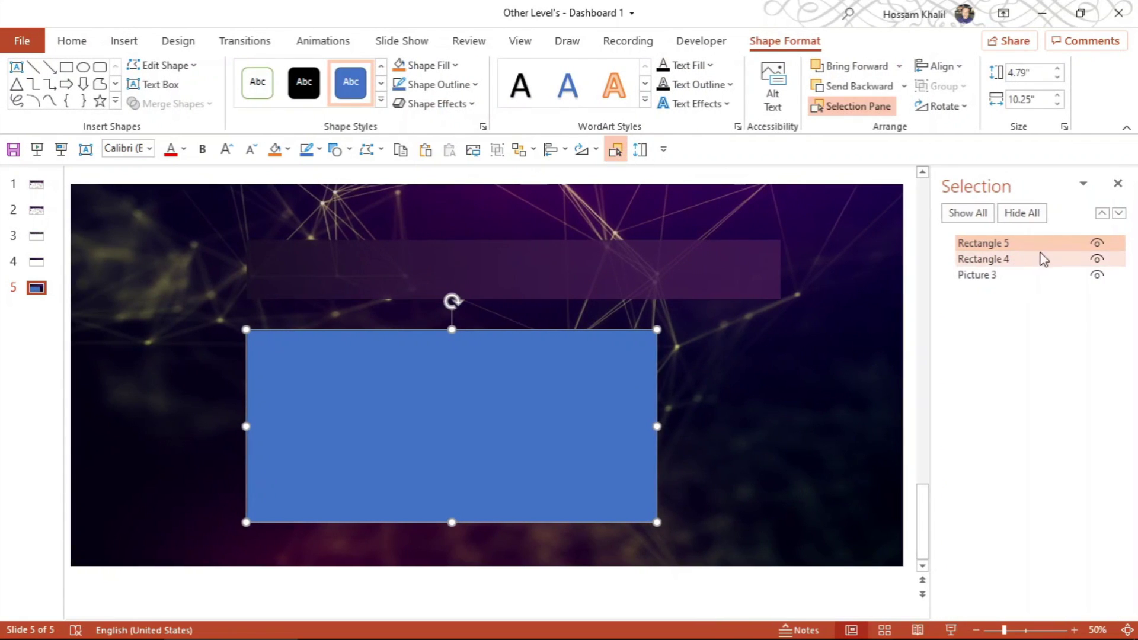
{"action": "left_click", "coordinate": [984, 275]}
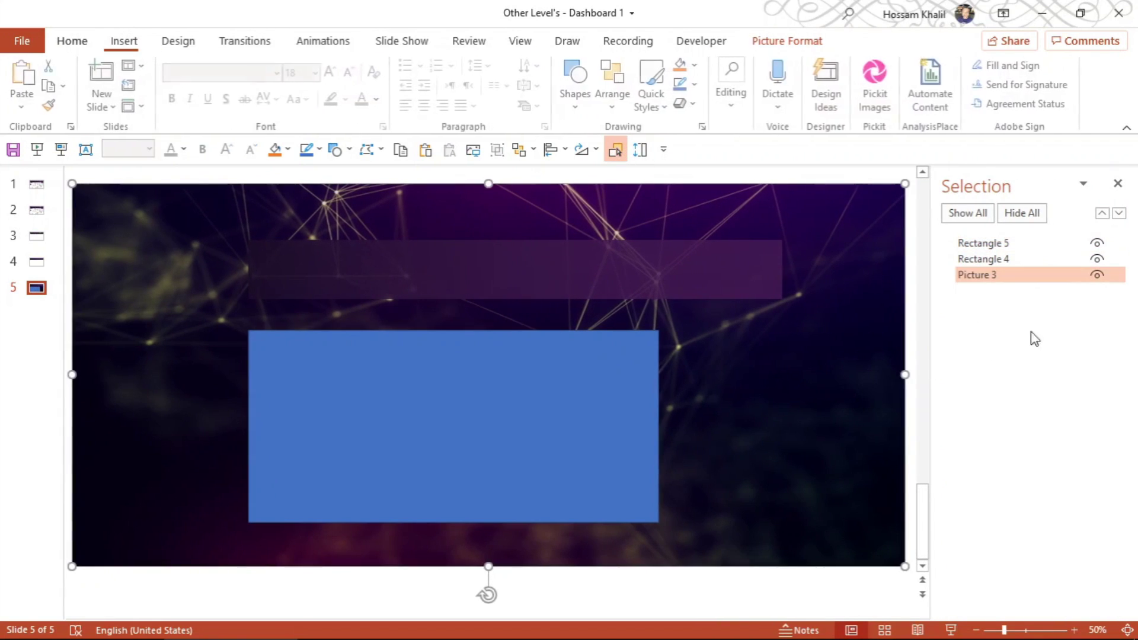
{"action": "left_click", "coordinate": [1097, 274]}
{"action": "left_click_drag", "start_coordinate": [431, 393], "coordinate": [432, 361]}
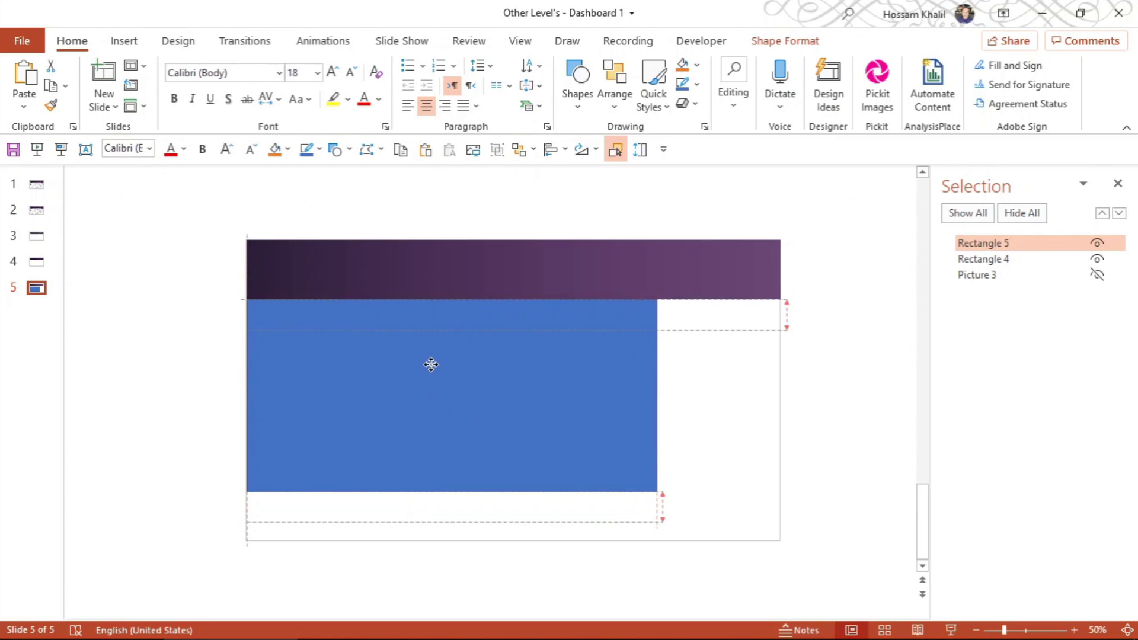
{"action": "left_click_drag", "start_coordinate": [658, 394], "coordinate": [780, 393]}
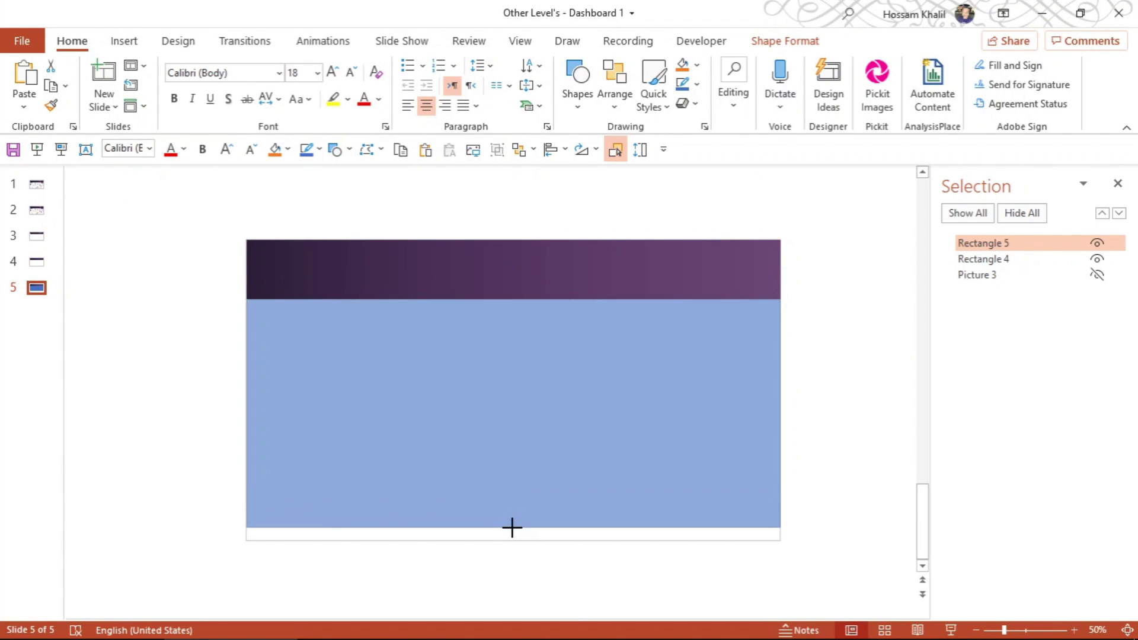
{"action": "left_click_drag", "start_coordinate": [516, 490], "coordinate": [514, 541]}
- Give the rectangle no outline and a white fill, then show the background picture again
{"action": "left_click", "coordinate": [698, 84]}
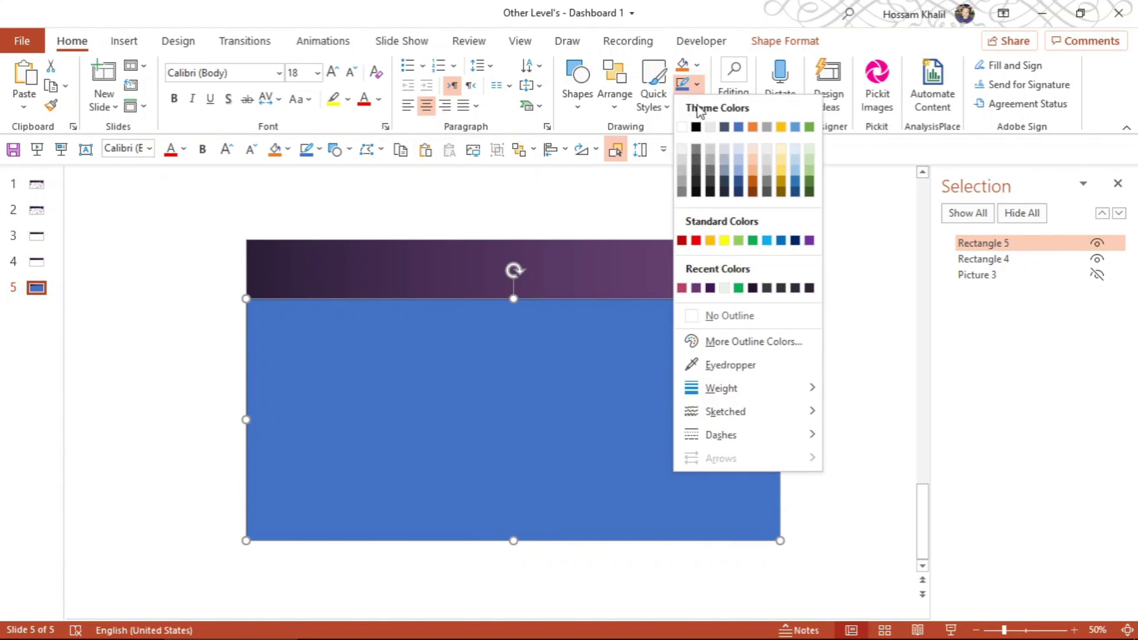
{"action": "left_click", "coordinate": [705, 314]}
{"action": "left_click", "coordinate": [697, 65]}
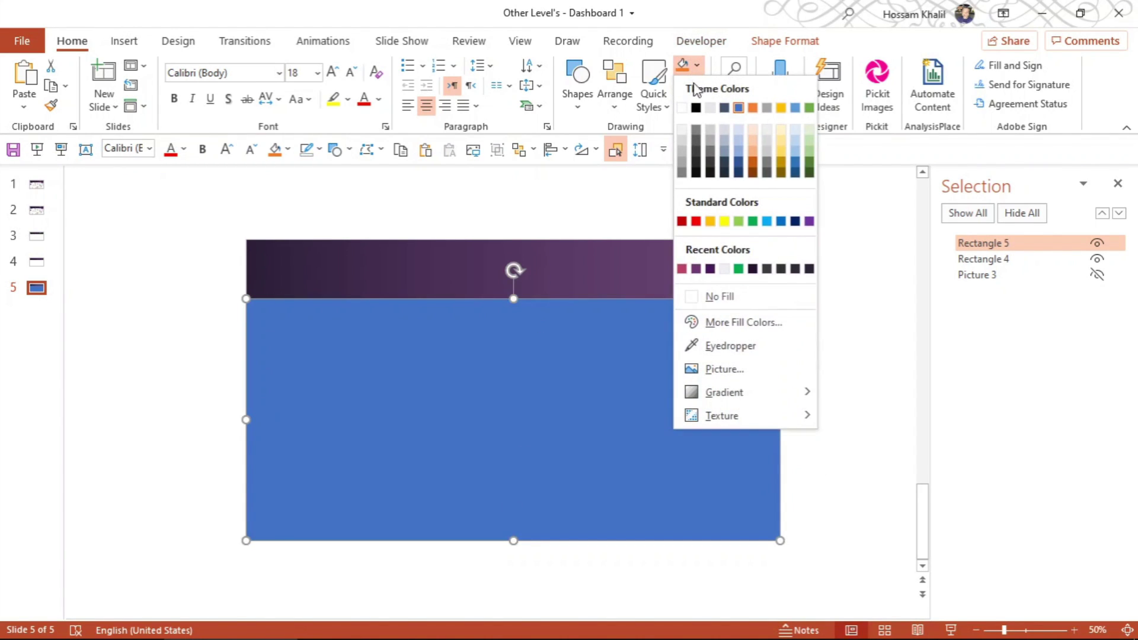
{"action": "left_click", "coordinate": [685, 108]}
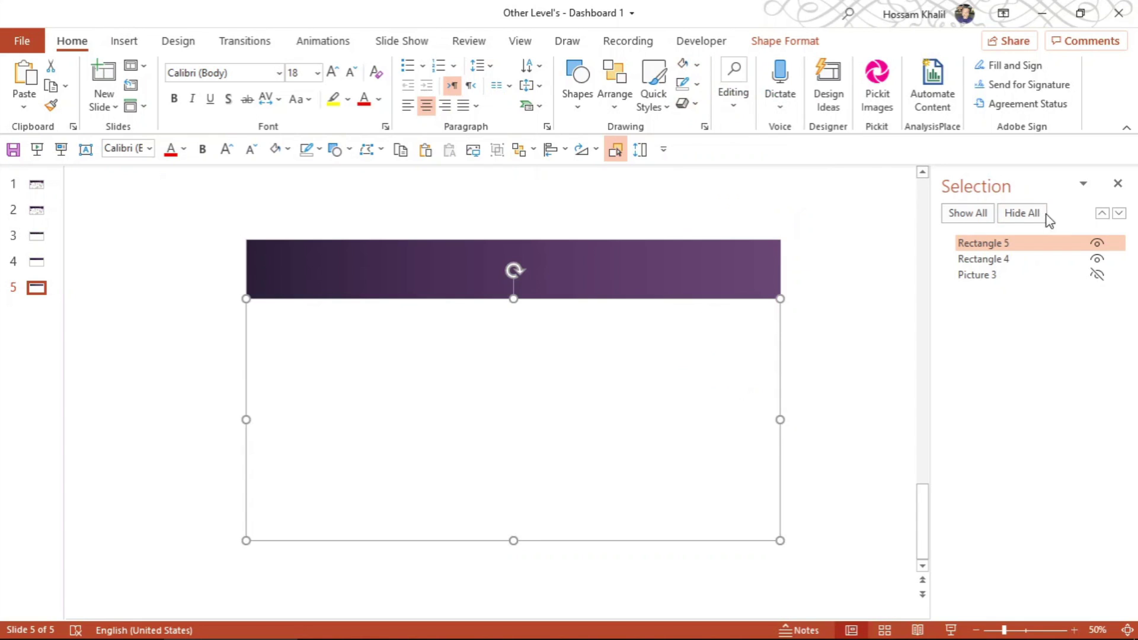
{"action": "left_click", "coordinate": [975, 215]}
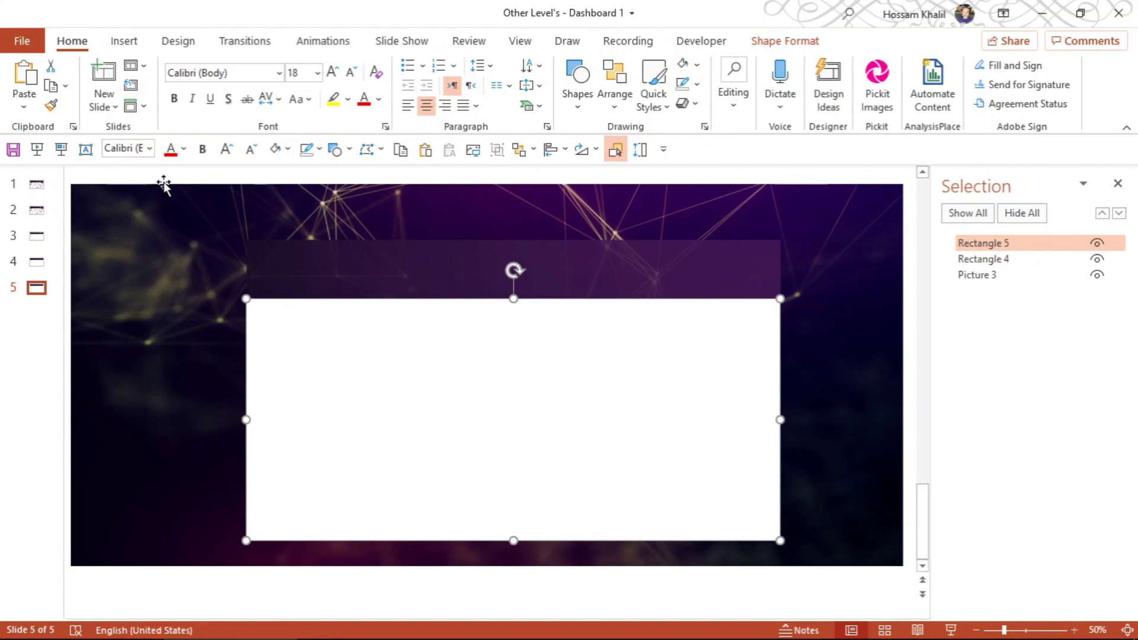
- Preview slide 5, then copy the thin dark Upper BAR strip from slide 4 onto slide 5
{"action": "left_click", "coordinate": [61, 149]}
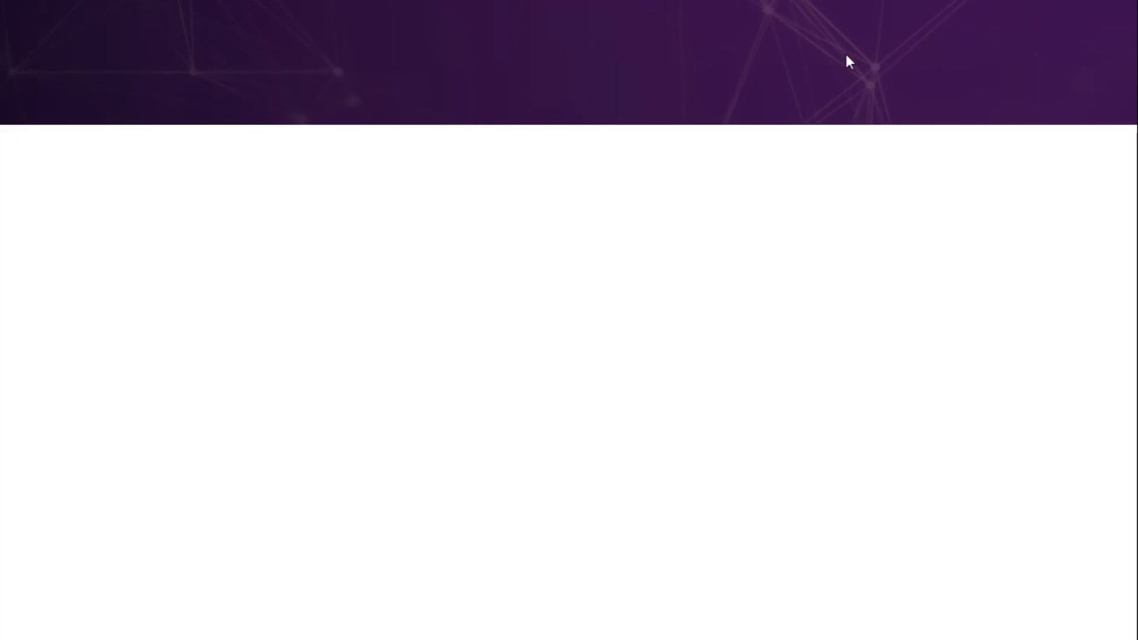
{"action": "key", "text": "Escape"}
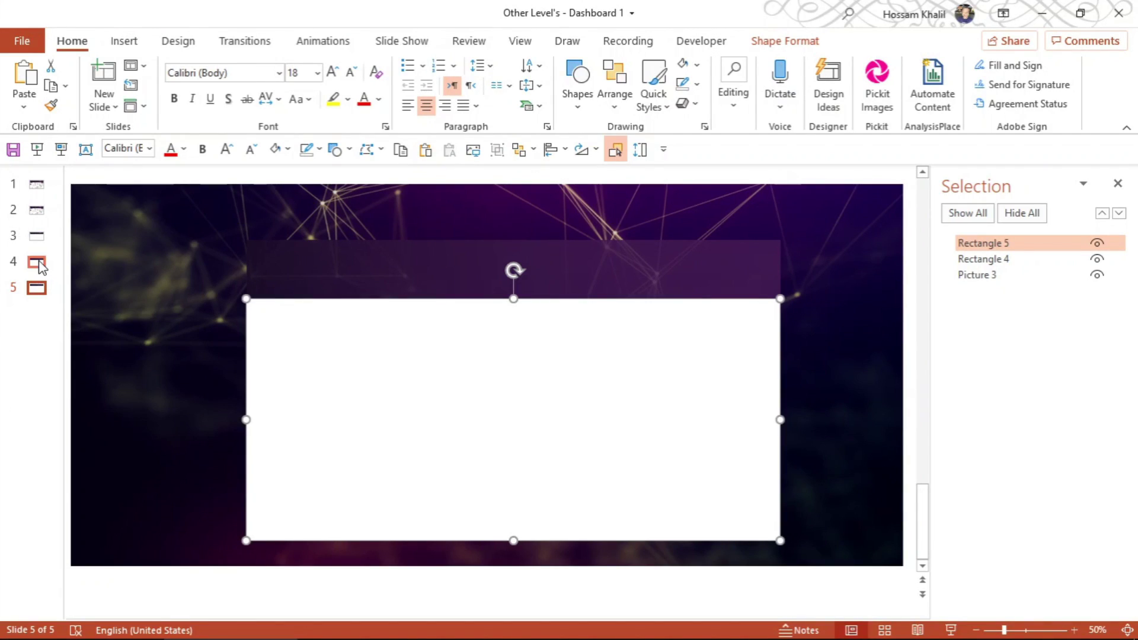
{"action": "left_click", "coordinate": [37, 262]}
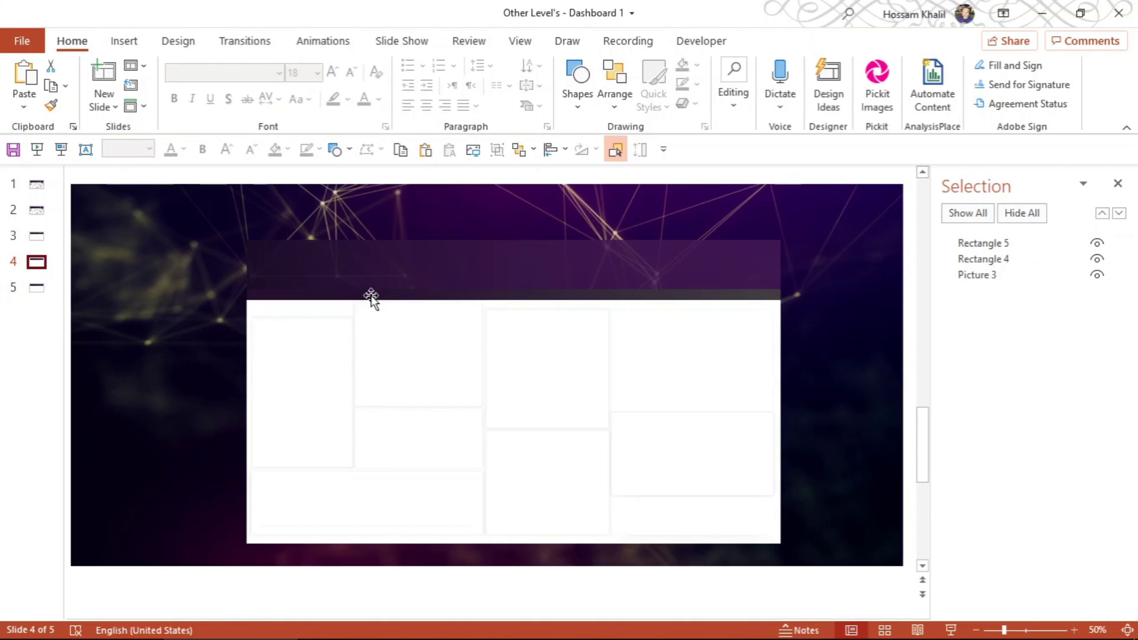
{"action": "left_click", "coordinate": [395, 295]}
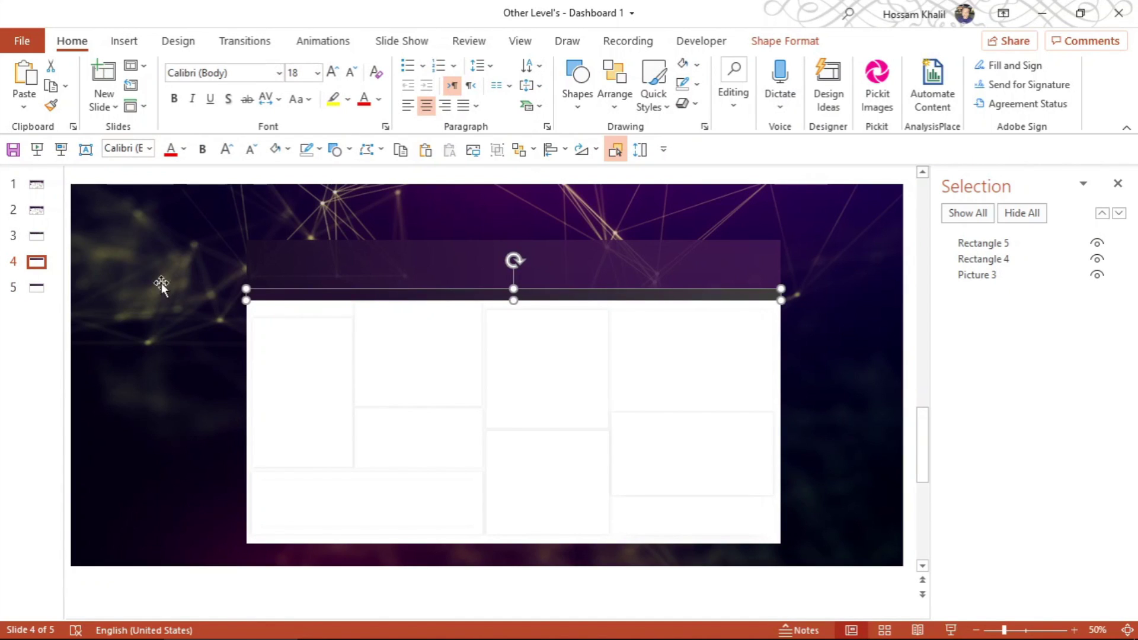
{"action": "left_click", "coordinate": [37, 288]}
{"action": "key", "text": "ctrl+v"}
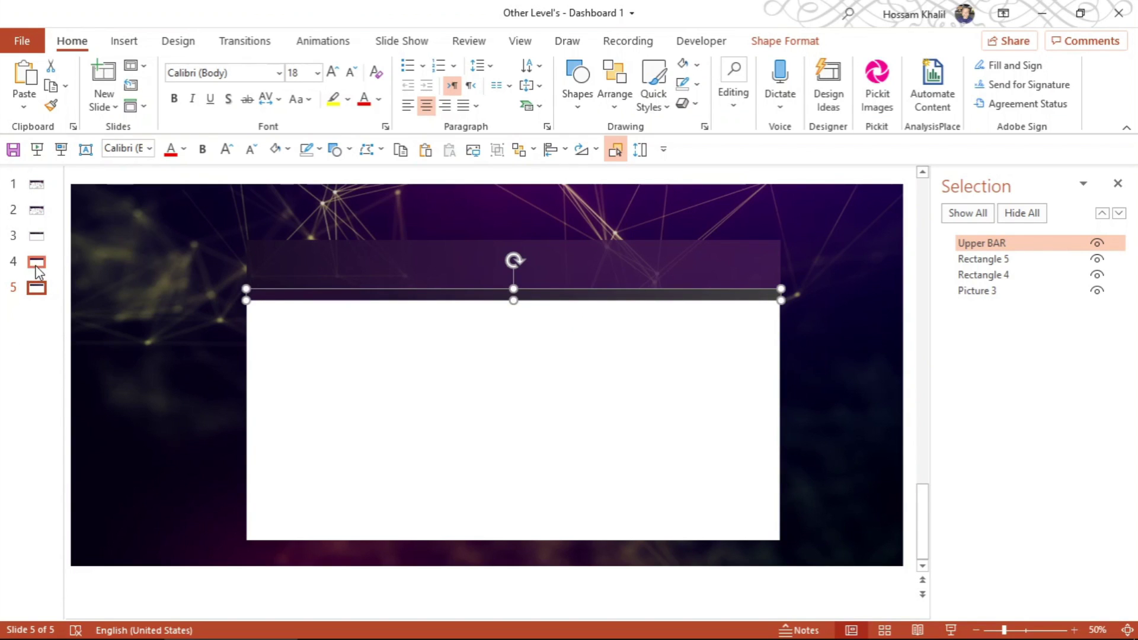
- Select the white panel rectangles on slide 4, excluding the large background panel
{"action": "left_click", "coordinate": [37, 261]}
{"action": "left_click", "coordinate": [319, 382]}
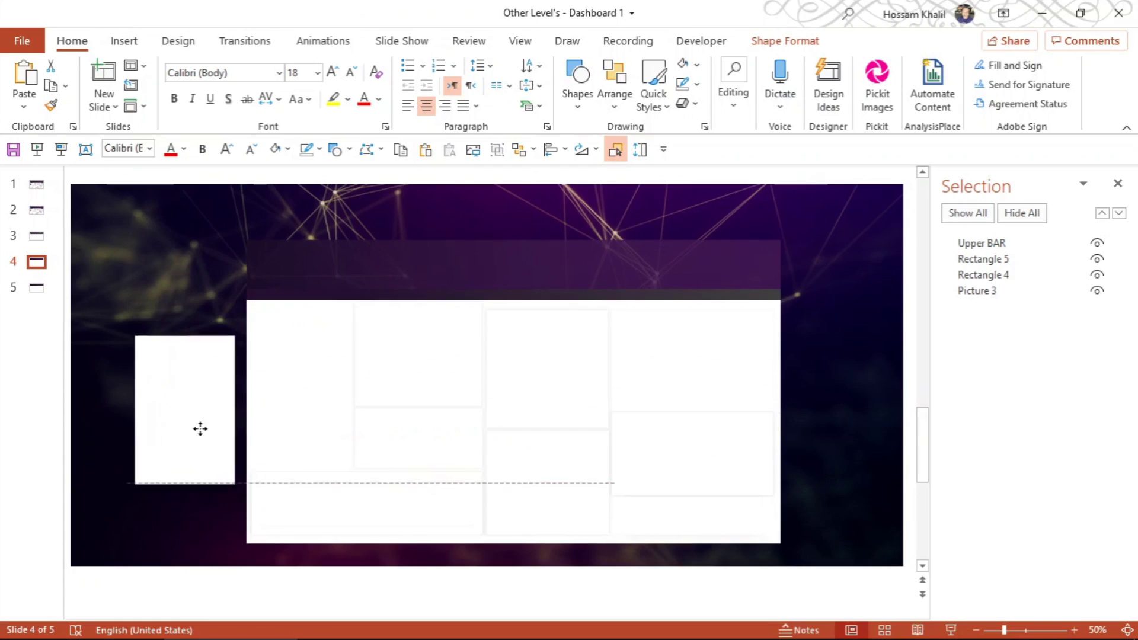
{"action": "left_click_drag", "start_coordinate": [301, 398], "coordinate": [343, 350]}
{"action": "key", "text": "ctrl+z"}
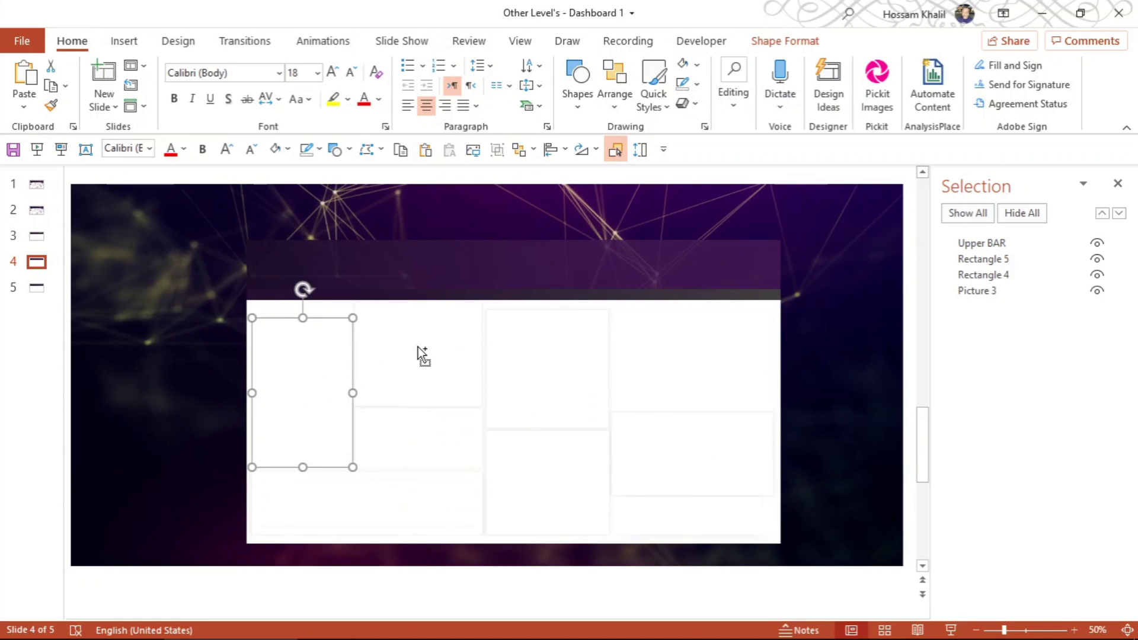
{"action": "left_click", "coordinate": [419, 353], "text": "shift"}
{"action": "left_click", "coordinate": [427, 425], "text": "shift"}
{"action": "left_click", "coordinate": [428, 514], "text": "shift"}
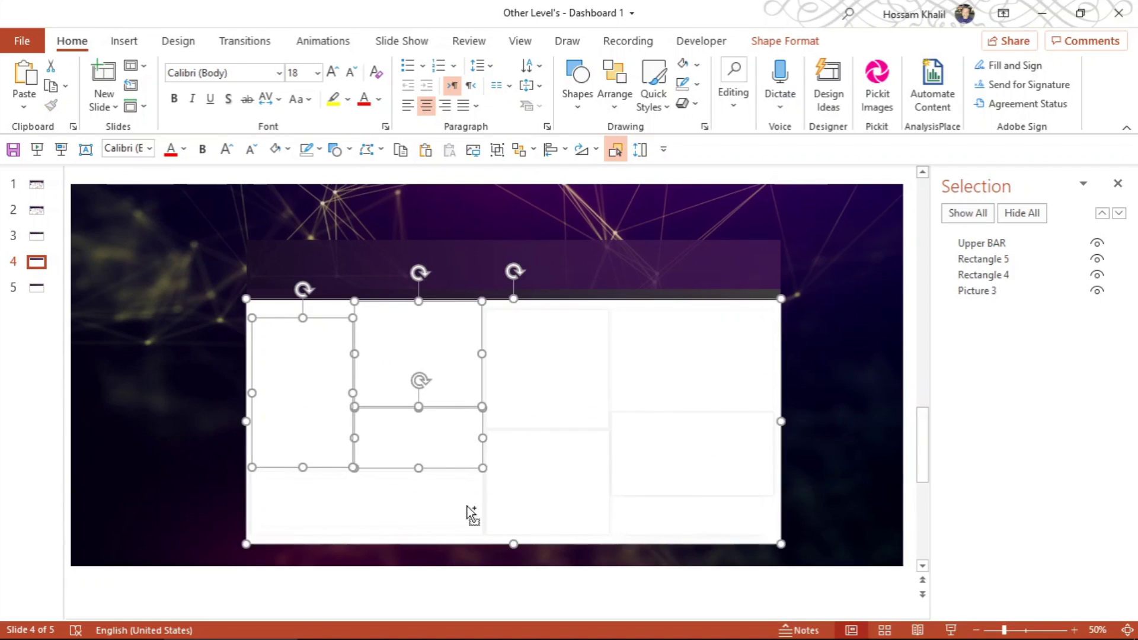
{"action": "left_click", "coordinate": [584, 492], "text": "shift"}
{"action": "left_click", "coordinate": [686, 392], "text": "shift"}
{"action": "left_click", "coordinate": [600, 396], "text": "shift"}
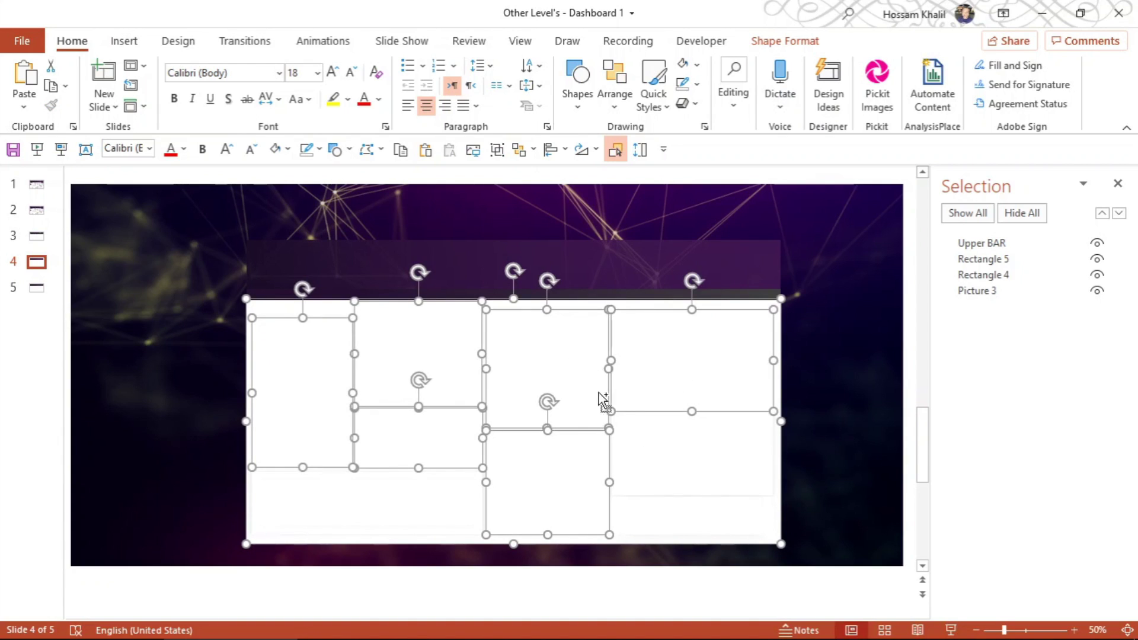
{"action": "left_click", "coordinate": [670, 470], "text": "shift"}
{"action": "left_click", "coordinate": [425, 514], "text": "shift"}
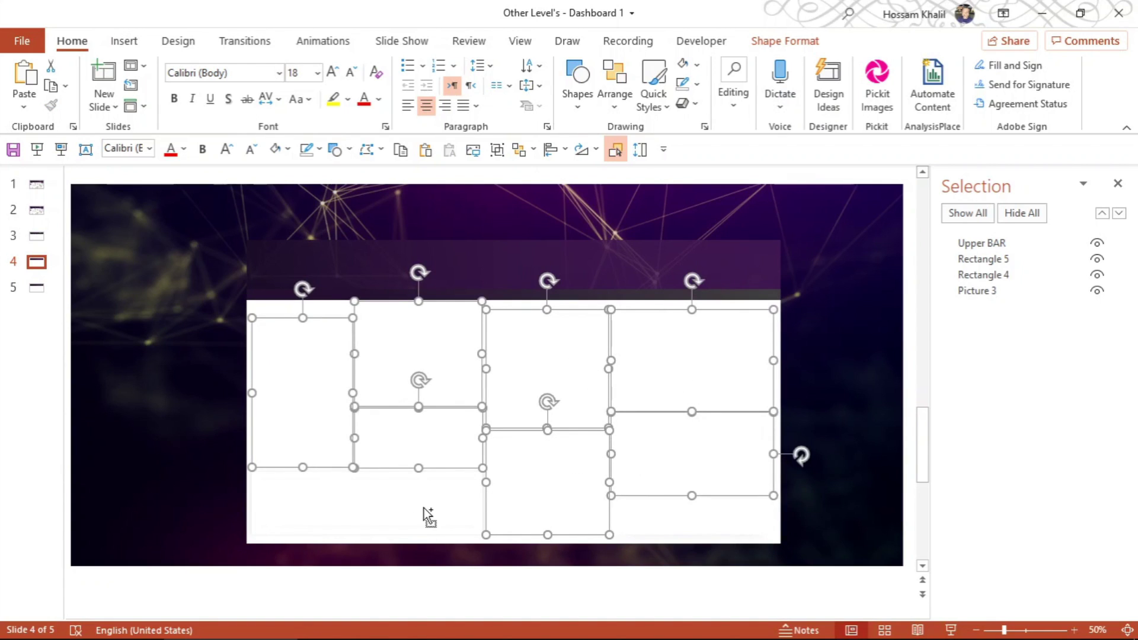
- Paste the seven panel rectangles onto slide 5 and move them onto the white area
{"action": "left_click", "coordinate": [38, 289]}
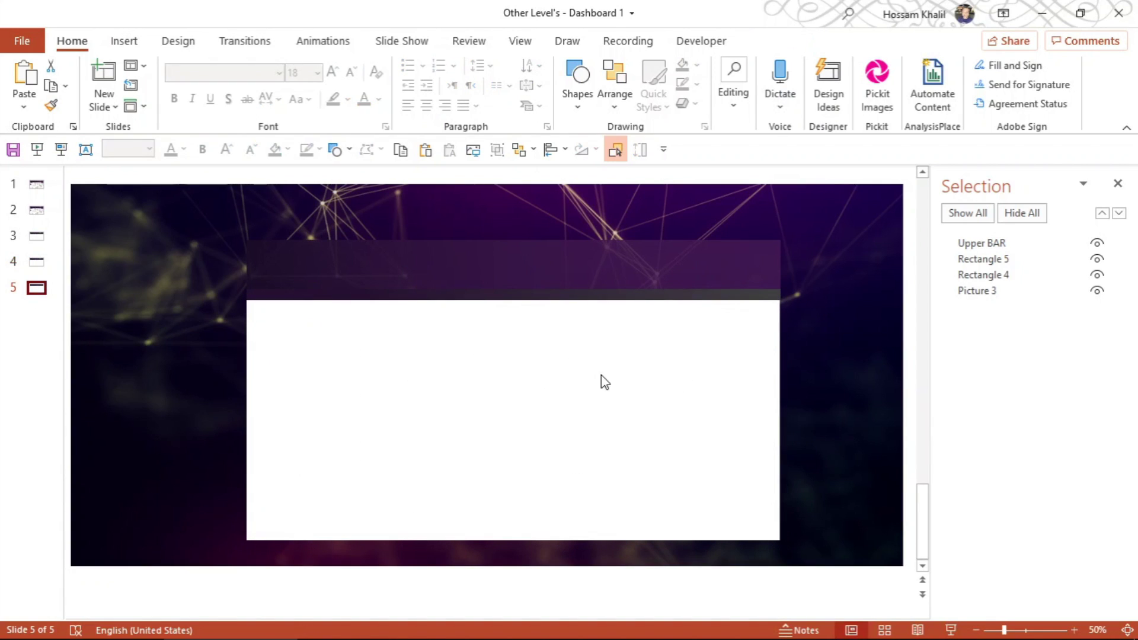
{"action": "key", "text": "ctrl+v"}
{"action": "mouse_move", "coordinate": [437, 442]}
{"action": "left_mouse_down"}
{"action": "mouse_move", "coordinate": [456, 292]}
{"action": "mouse_move", "coordinate": [255, 343]}
{"action": "left_mouse_up"}
{"action": "left_click", "coordinate": [320, 503]}
{"action": "left_click", "coordinate": [310, 388]}
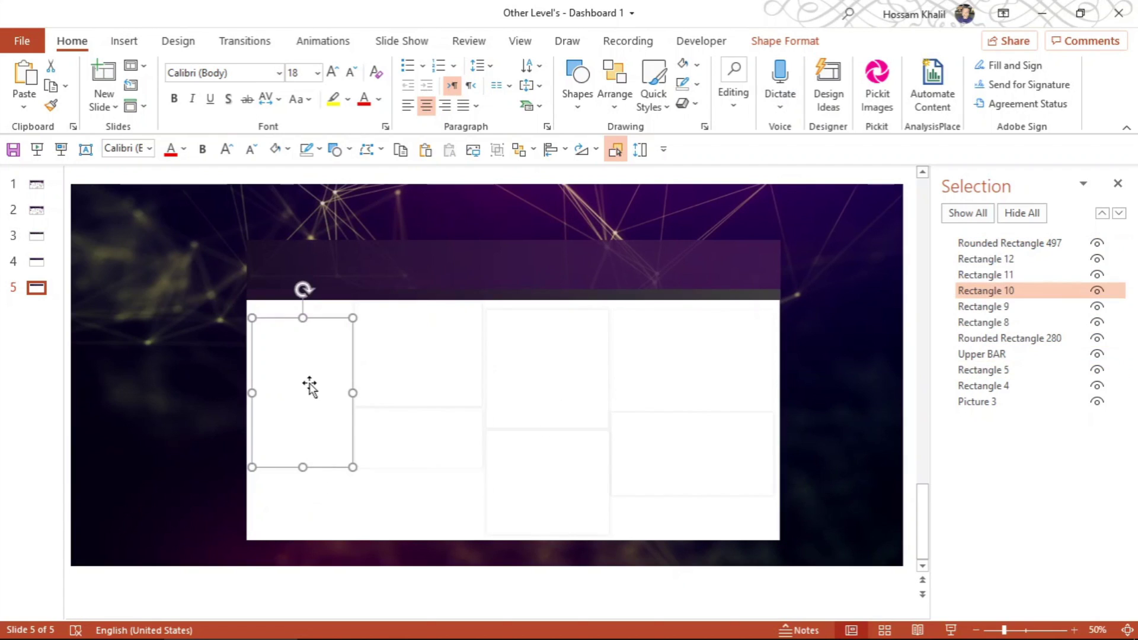
- Fill the left tall panel solid white and review its 94%-transparent, 5 pt blur shadow
{"action": "left_click", "coordinate": [704, 127]}
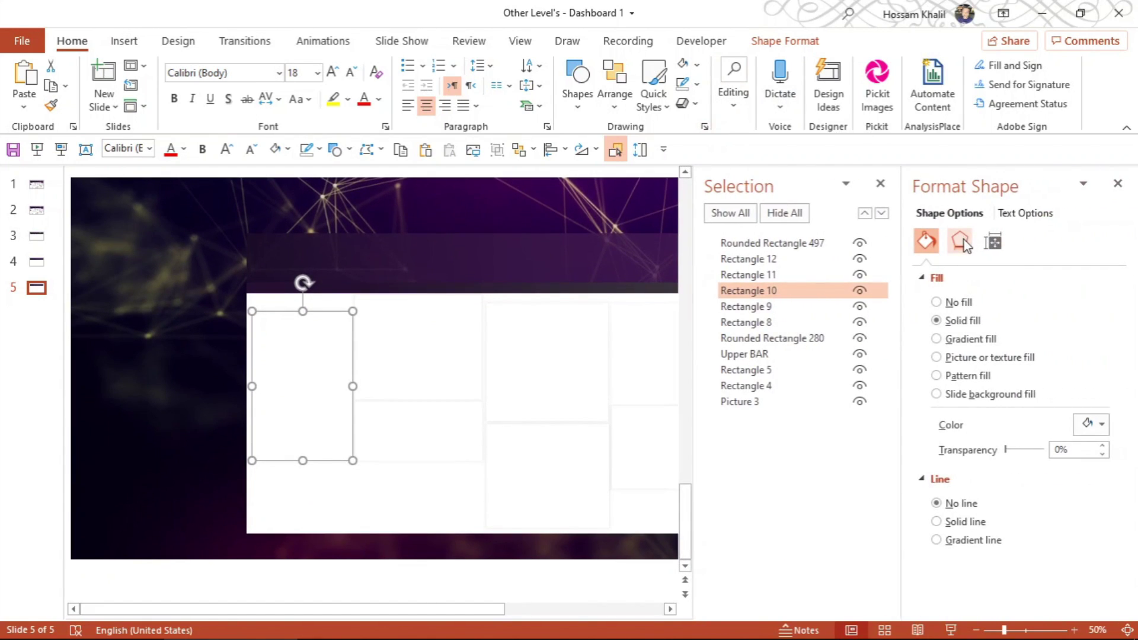
{"action": "left_click", "coordinate": [1098, 429]}
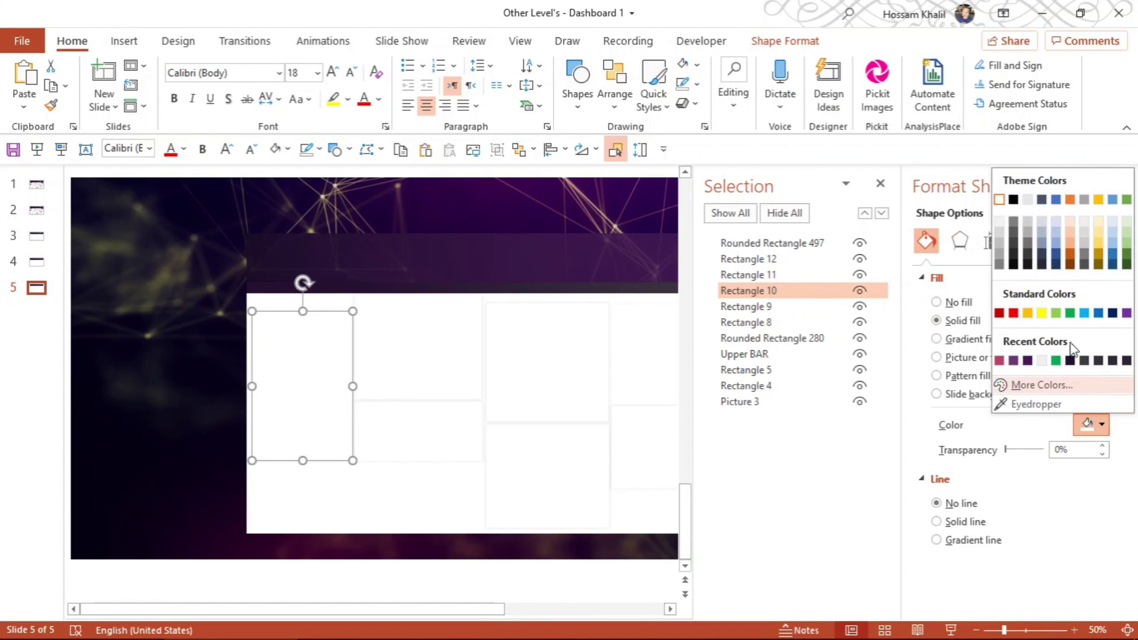
{"action": "left_click", "coordinate": [999, 202]}
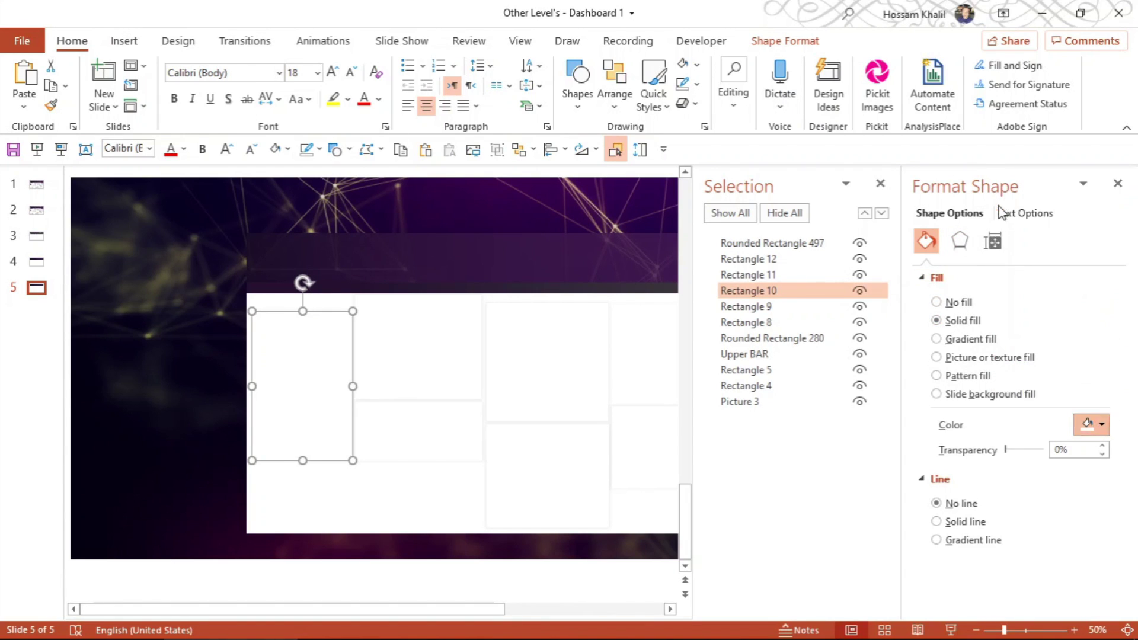
{"action": "left_click", "coordinate": [961, 242]}
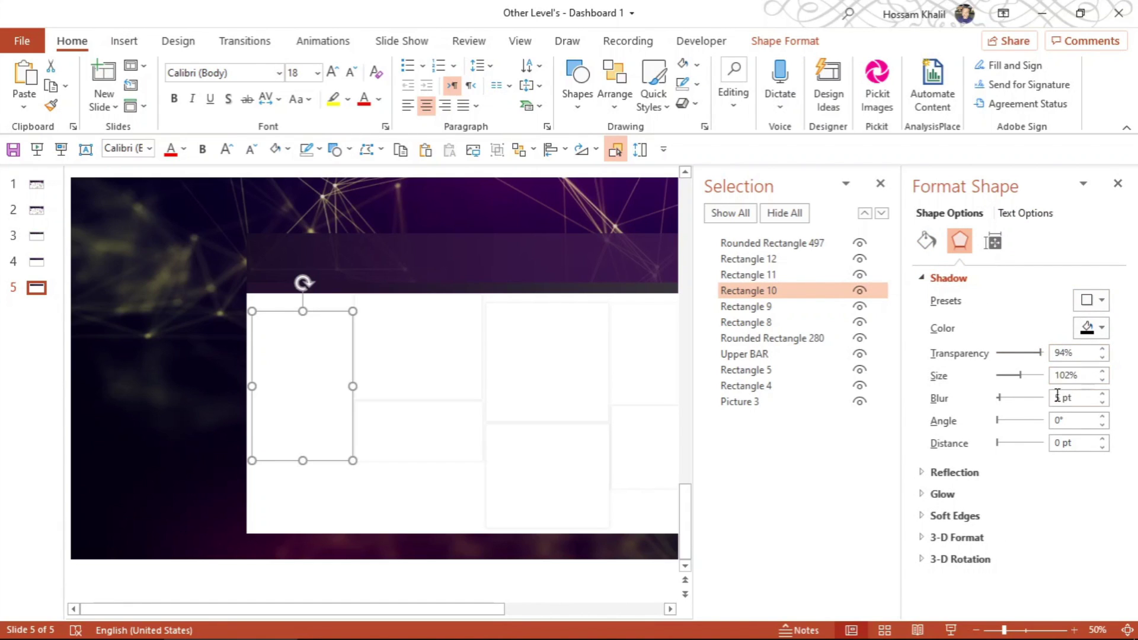
{"action": "left_click", "coordinate": [1118, 183]}
- Close the Selection pane, run slide 5 as a full-screen show, then exit with Esc
{"action": "left_click", "coordinate": [1118, 183]}
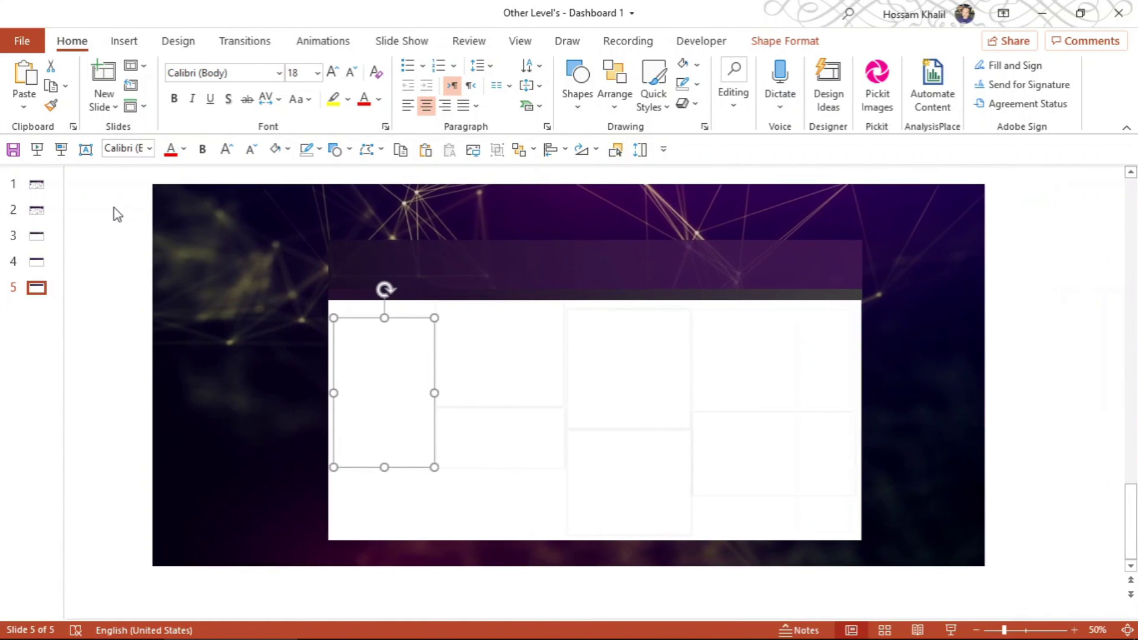
{"action": "left_click", "coordinate": [50, 150]}
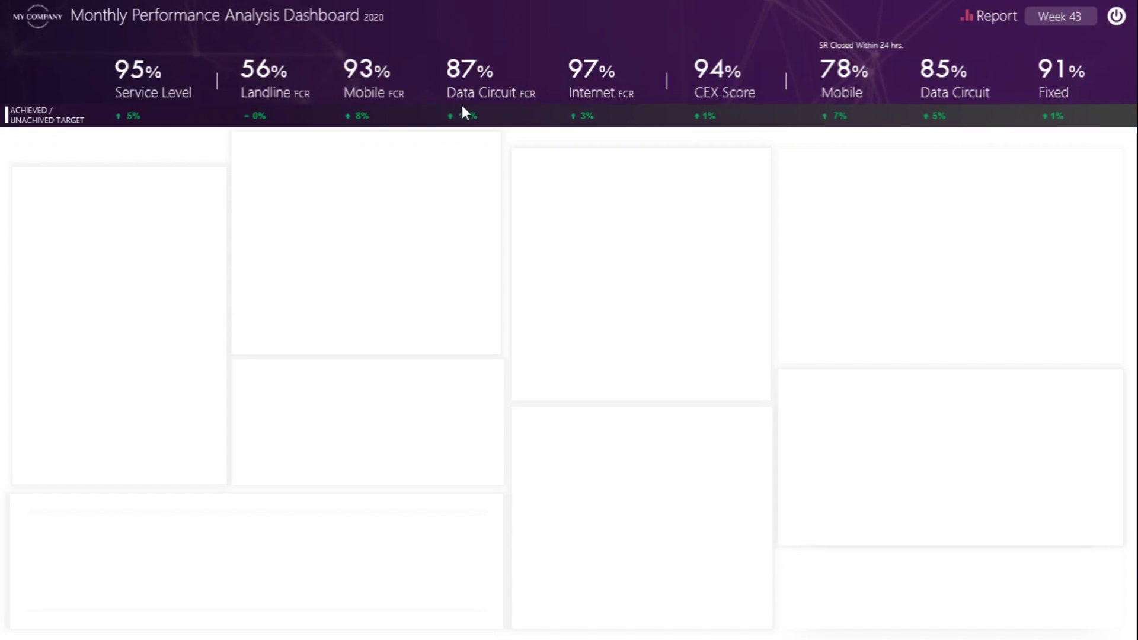
{"action": "key", "text": "Escape"}
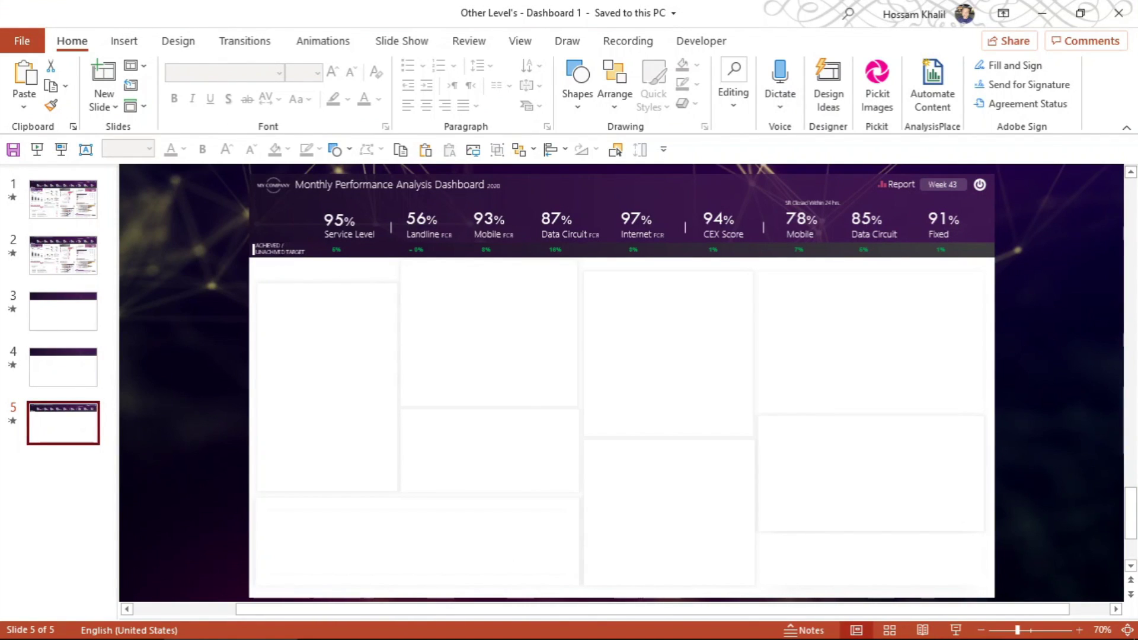
- Zoom in and check the ACHIEVED legend's font, undoing an accidental move of the legend
{"action": "left_click", "coordinate": [278, 249]}
{"action": "scroll", "coordinate": [370, 344], "scroll_direction": "up", "scroll_amount": 3, "text": "ctrl"}
{"action": "scroll", "coordinate": [369, 343], "scroll_direction": "up", "scroll_amount": 5, "text": "ctrl"}
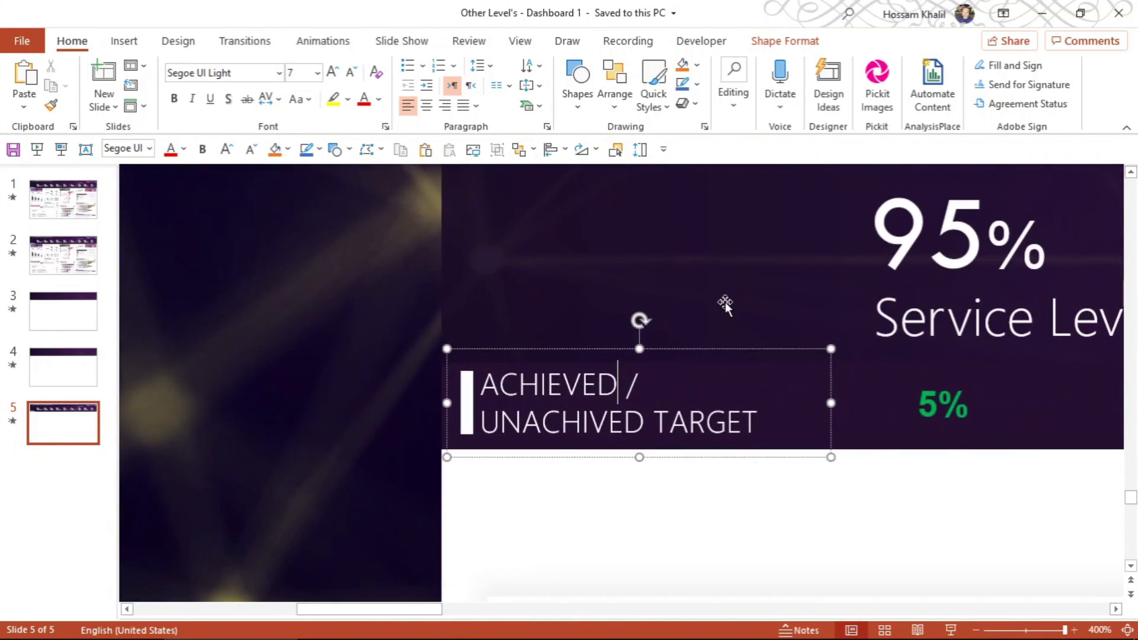
{"action": "left_click_drag", "start_coordinate": [693, 351], "coordinate": [708, 326]}
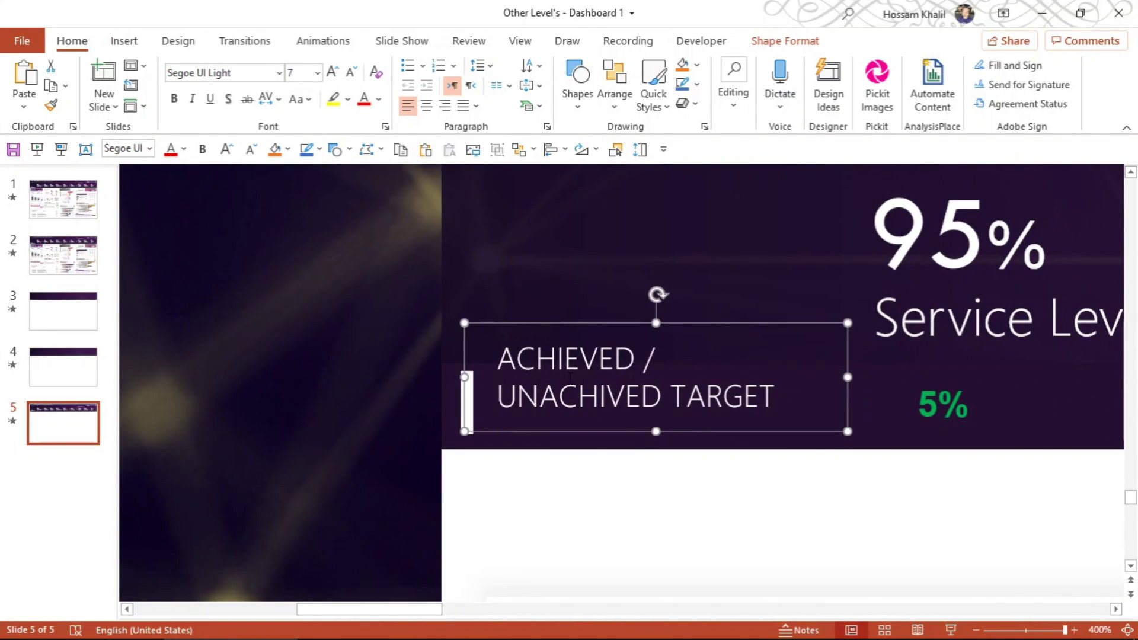
{"action": "key", "text": "ctrl+z"}
{"action": "double_click", "coordinate": [562, 384]}
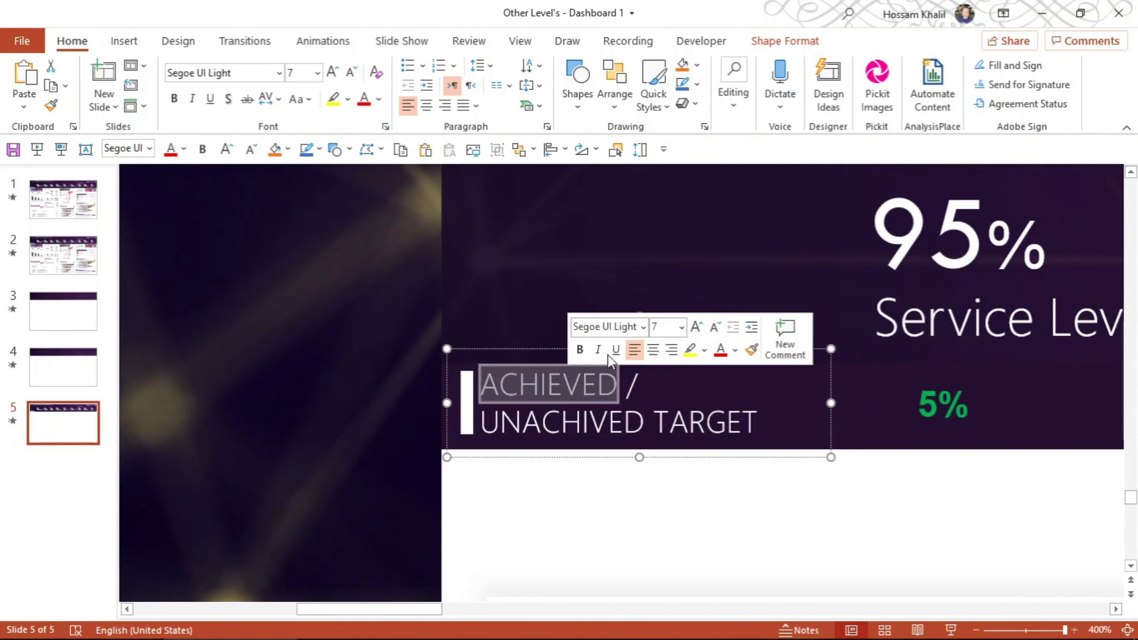
{"action": "left_click", "coordinate": [643, 327]}
{"action": "key", "text": "Escape"}
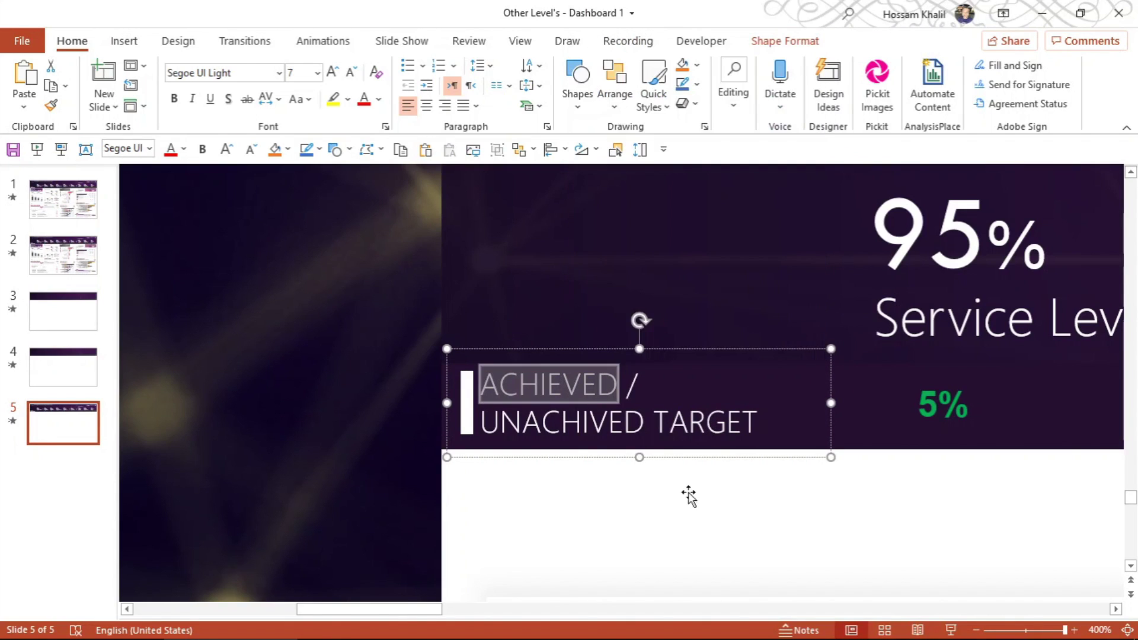
- Colour the 5% figure under Service Level green, then zoom back out
{"action": "double_click", "coordinate": [941, 403]}
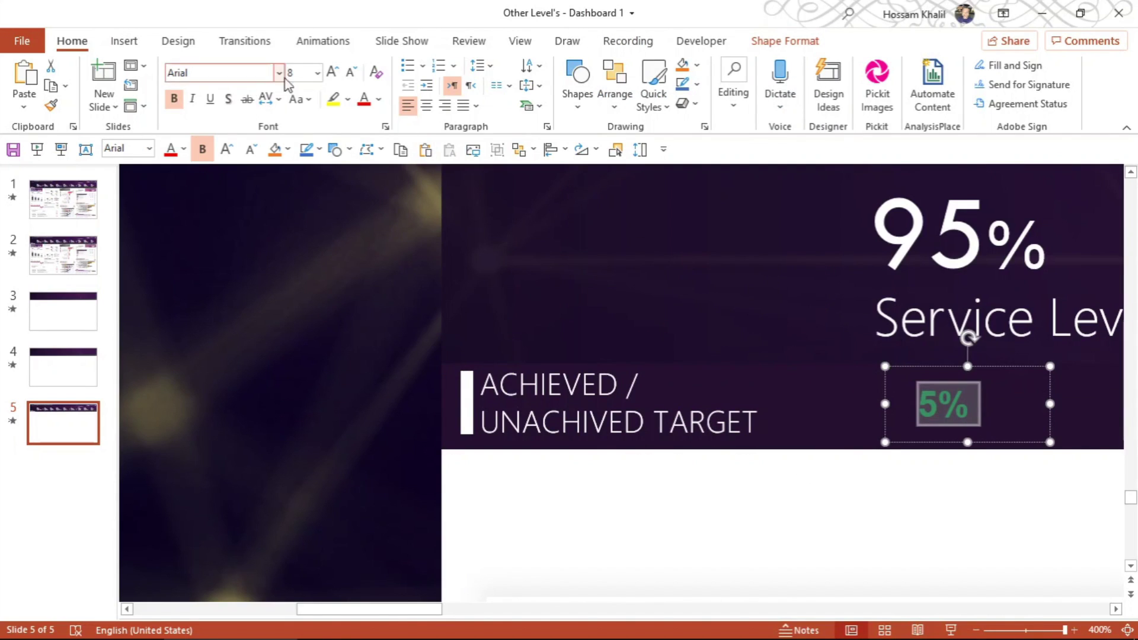
{"action": "left_click", "coordinate": [378, 100]}
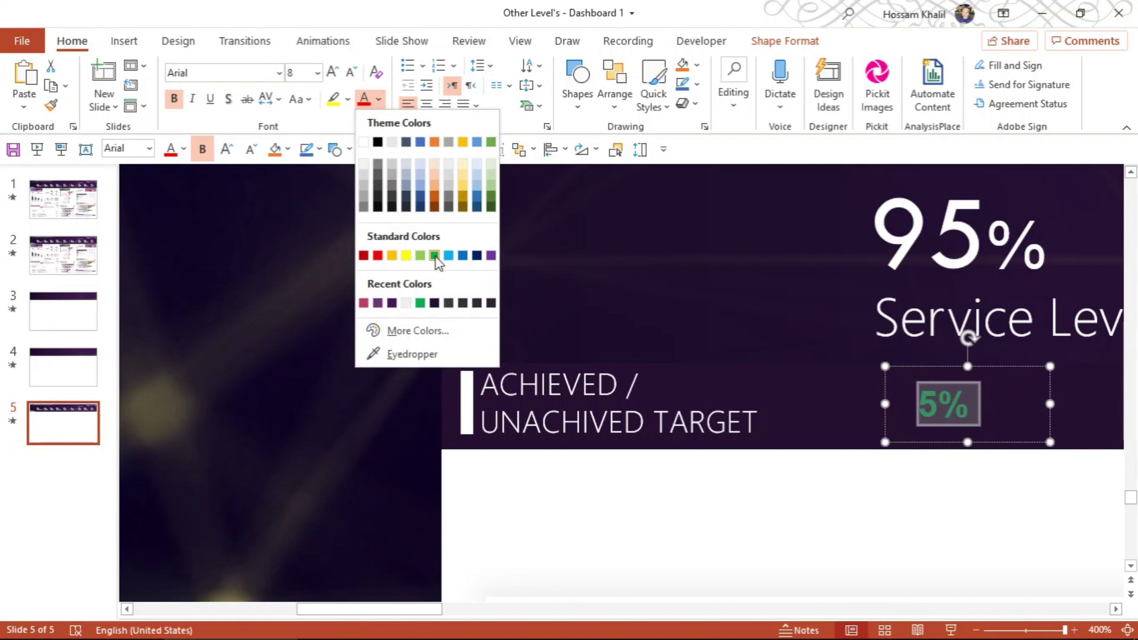
{"action": "left_click", "coordinate": [768, 478]}
{"action": "left_click", "coordinate": [854, 480]}
{"action": "scroll", "coordinate": [895, 477], "scroll_direction": "down", "scroll_amount": 5, "text": "ctrl"}
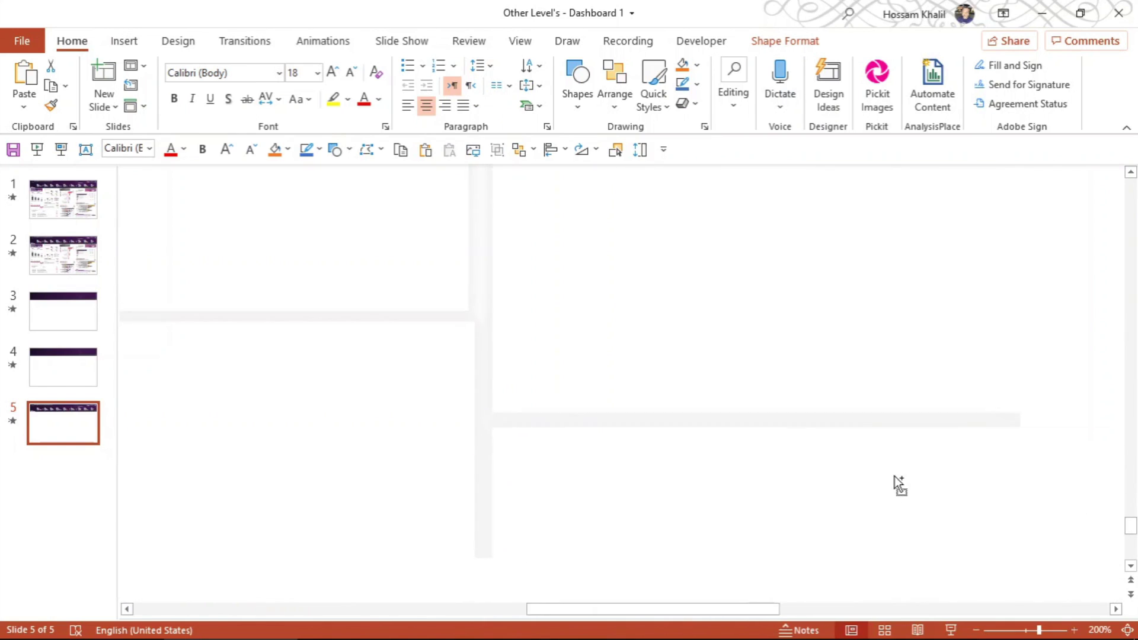
{"action": "scroll", "coordinate": [710, 354], "scroll_direction": "down", "scroll_amount": 4, "text": "ctrl"}
{"action": "scroll", "coordinate": [706, 358], "scroll_direction": "down", "scroll_amount": 1, "text": "ctrl"}
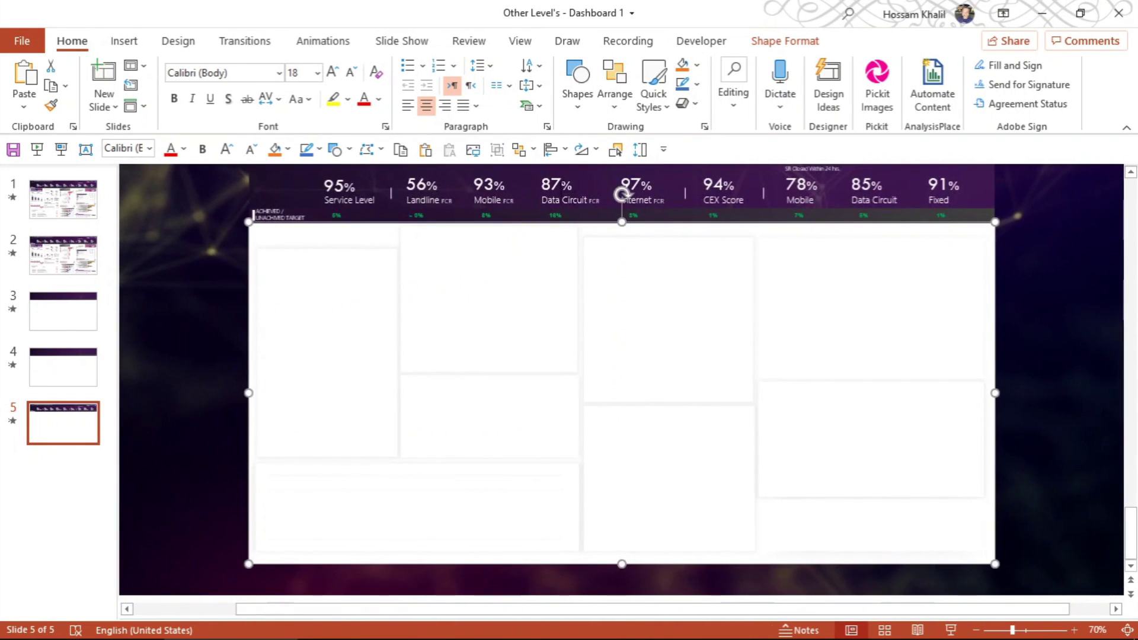
{"action": "left_click", "coordinate": [551, 185]}
{"action": "scroll", "coordinate": [592, 221], "scroll_direction": "up", "scroll_amount": 5, "text": "ctrl"}
{"action": "scroll", "coordinate": [628, 306], "scroll_direction": "up", "scroll_amount": 3, "text": "ctrl"}
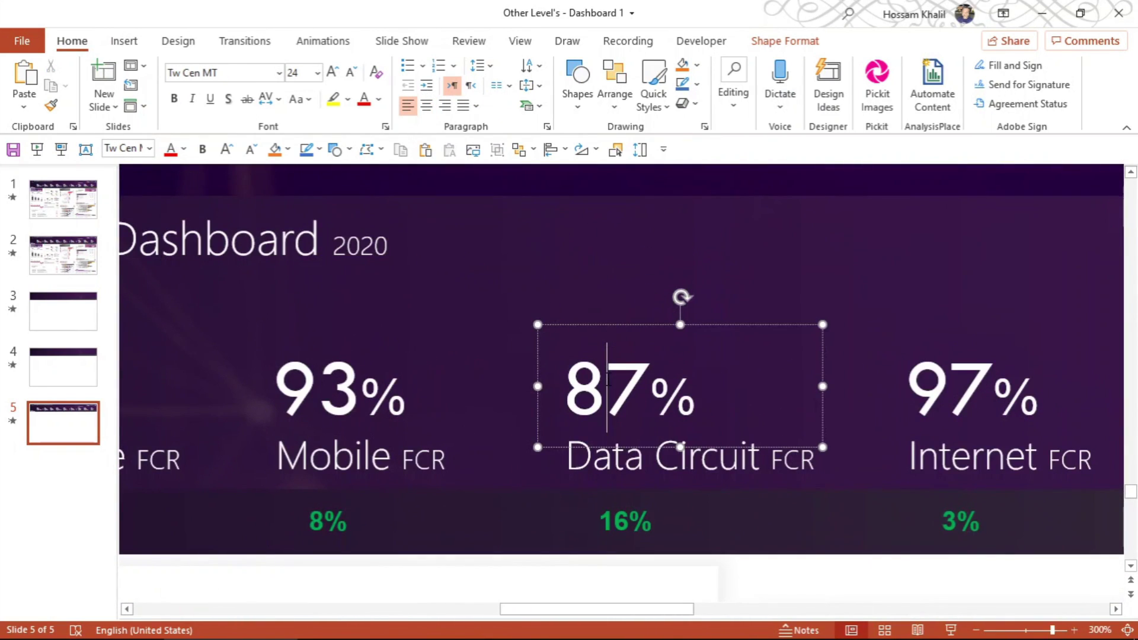
{"action": "double_click", "coordinate": [607, 380]}
{"action": "left_click", "coordinate": [279, 73]}
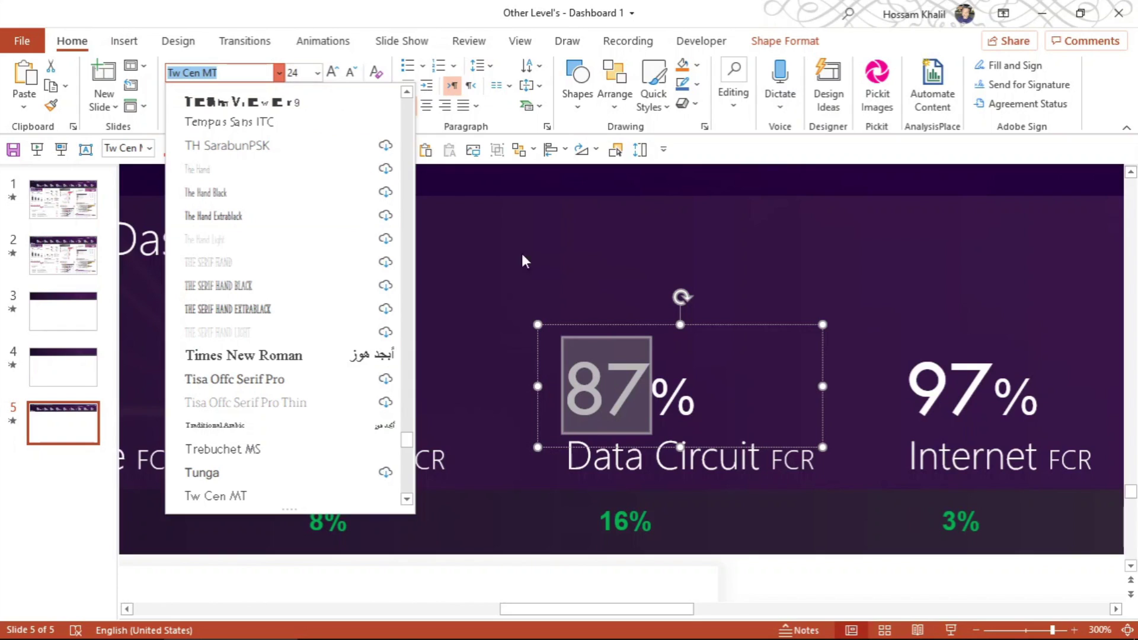
{"action": "left_click", "coordinate": [680, 394]}
{"action": "left_click_drag", "start_coordinate": [698, 394], "coordinate": [651, 394]}
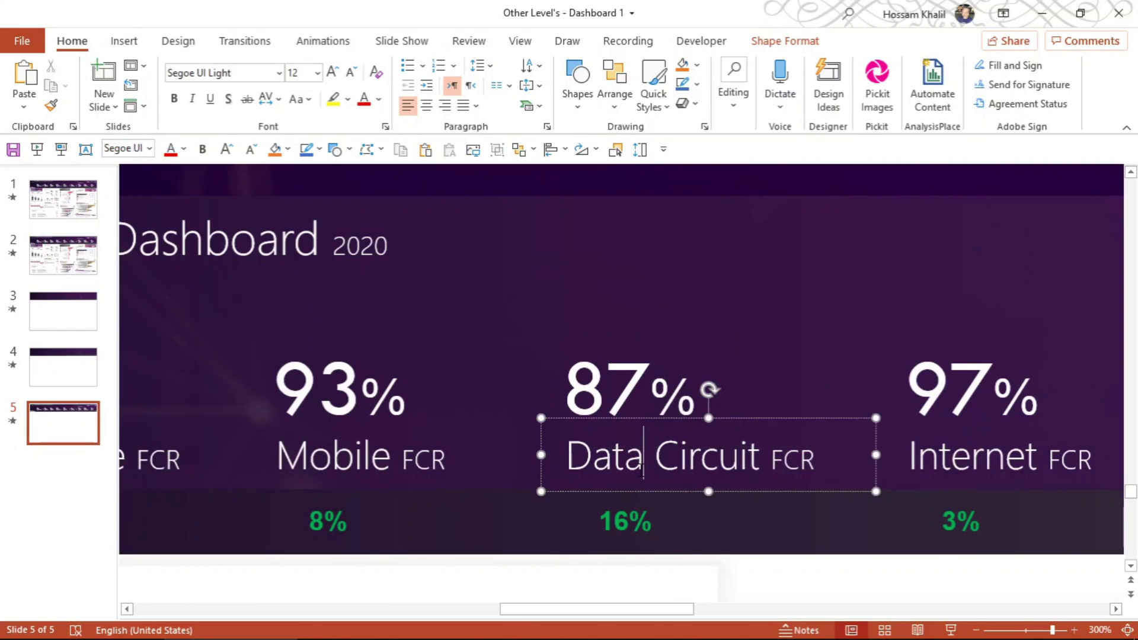
{"action": "left_click_drag", "start_coordinate": [642, 468], "coordinate": [566, 466]}
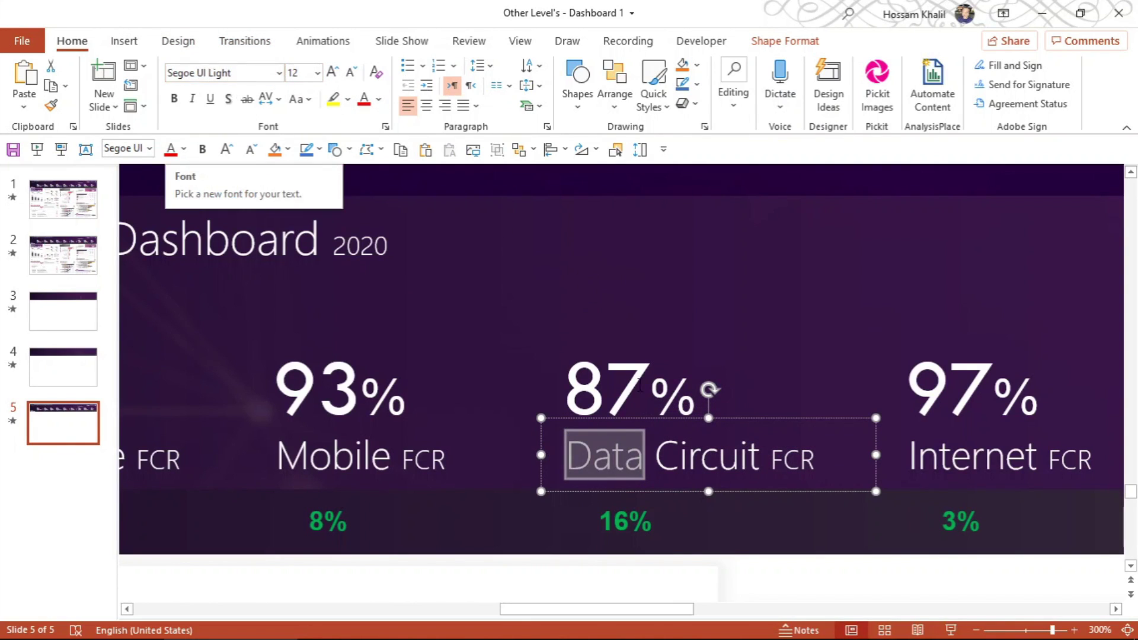
{"action": "left_click", "coordinate": [772, 524]}
{"action": "scroll", "coordinate": [777, 519], "scroll_direction": "down", "scroll_amount": 3, "text": "ctrl"}
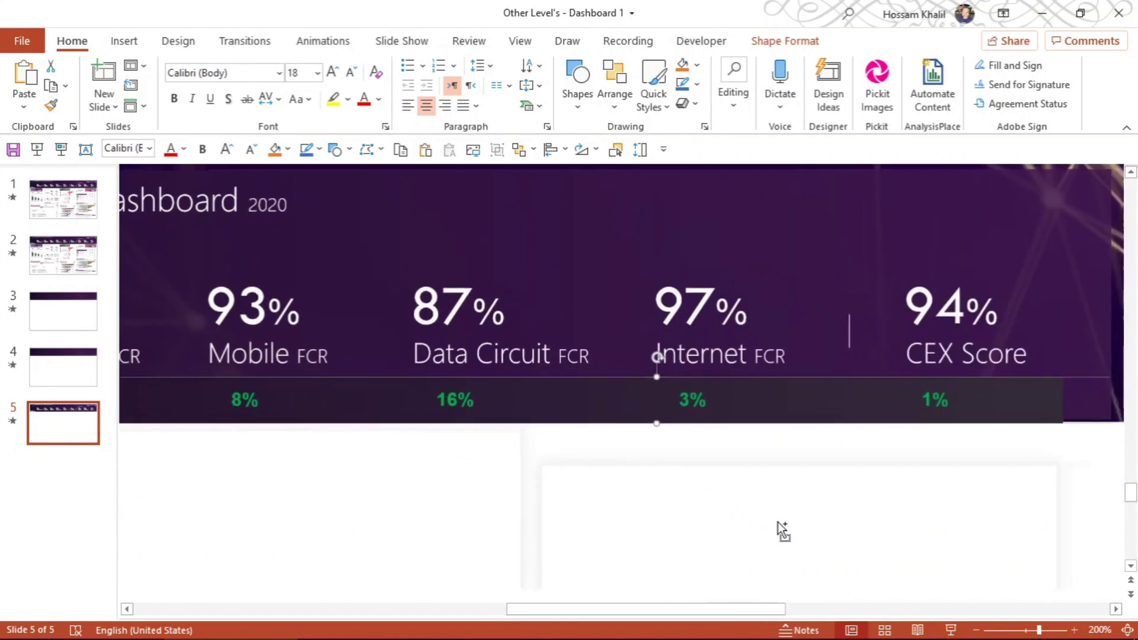
{"action": "scroll", "coordinate": [778, 519], "scroll_direction": "down", "scroll_amount": 5, "text": "ctrl"}
{"action": "scroll", "coordinate": [777, 519], "scroll_direction": "down", "scroll_amount": 3, "text": "ctrl"}
{"action": "key", "text": "ctrl+a"}
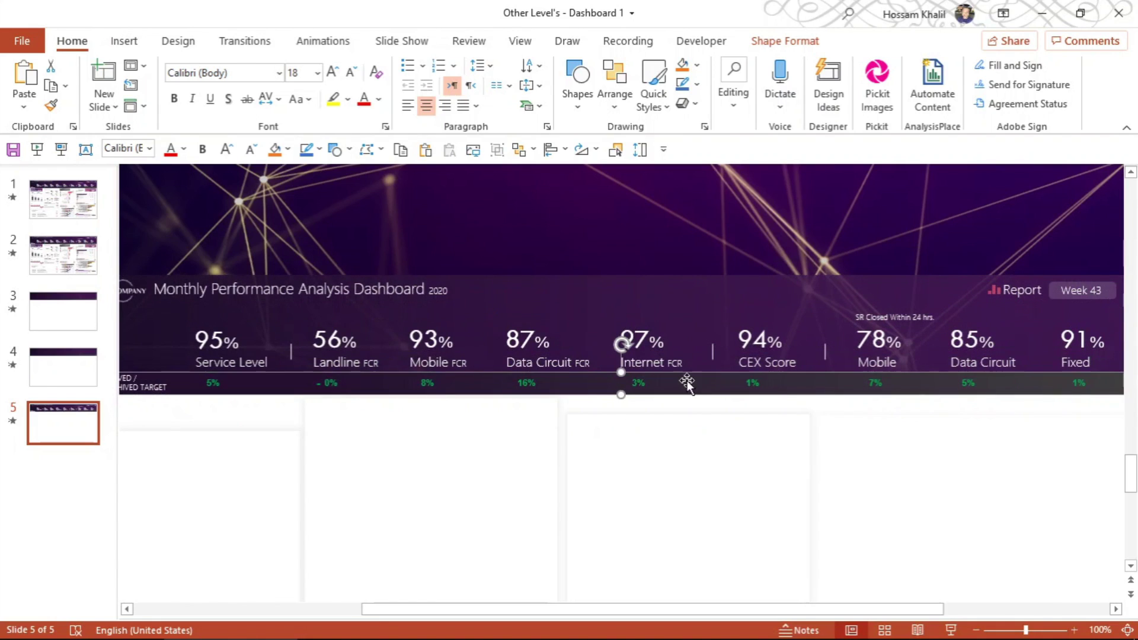
{"action": "left_click_drag", "start_coordinate": [681, 297], "coordinate": [676, 237]}
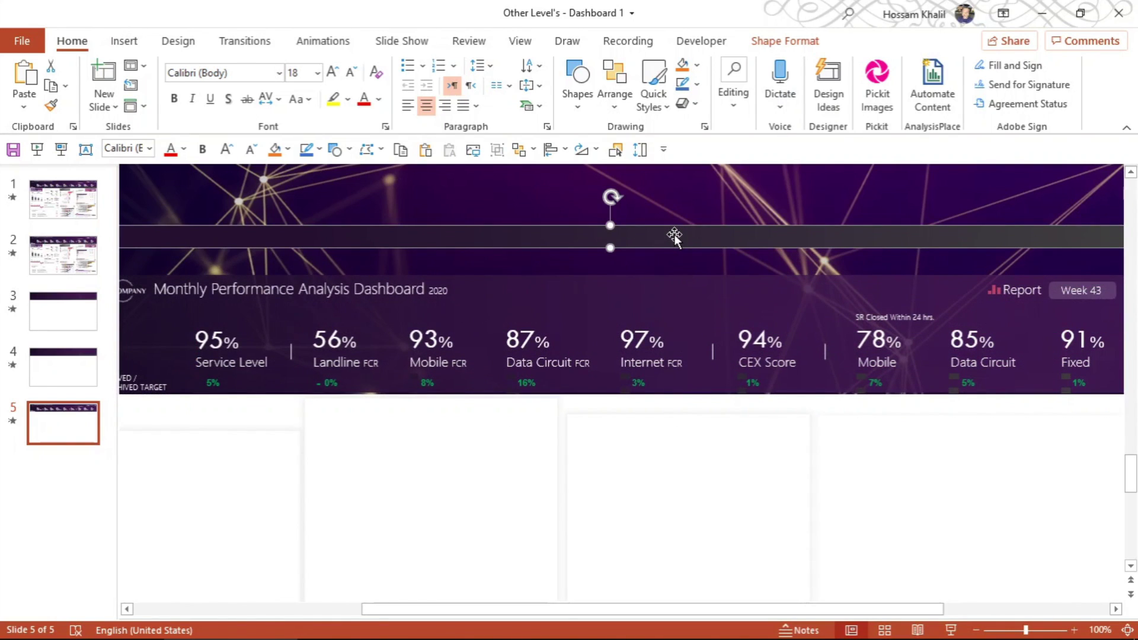
{"action": "left_click", "coordinate": [642, 383]}
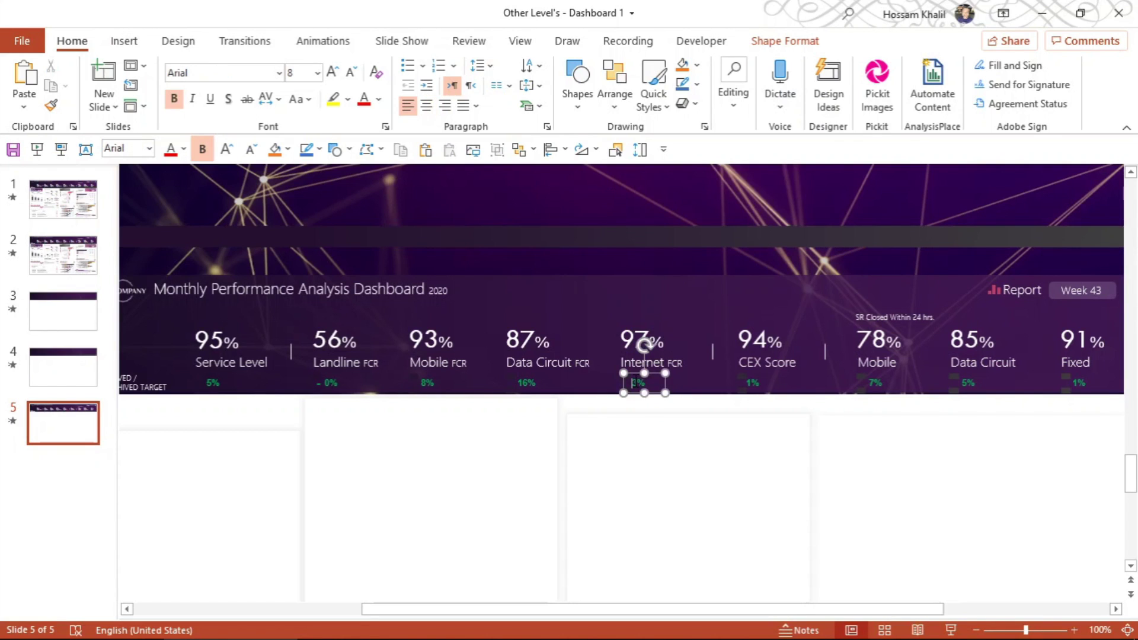
{"action": "scroll", "coordinate": [642, 382], "scroll_direction": "up", "scroll_amount": 5}
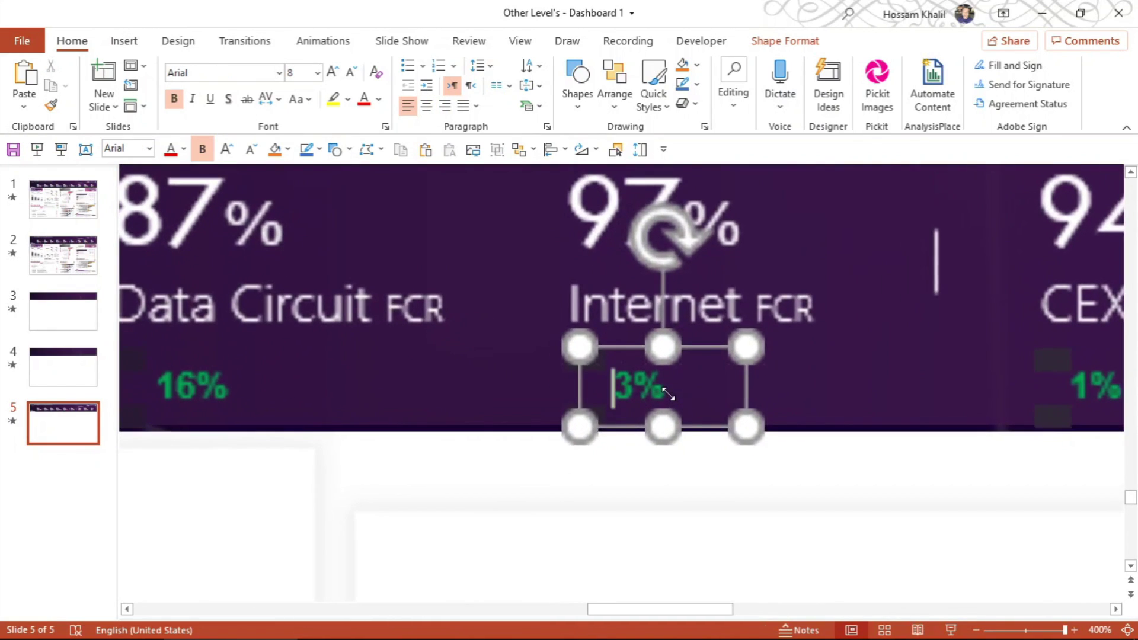
{"action": "left_click", "coordinate": [574, 357]}
{"action": "left_click", "coordinate": [587, 419], "text": "shift"}
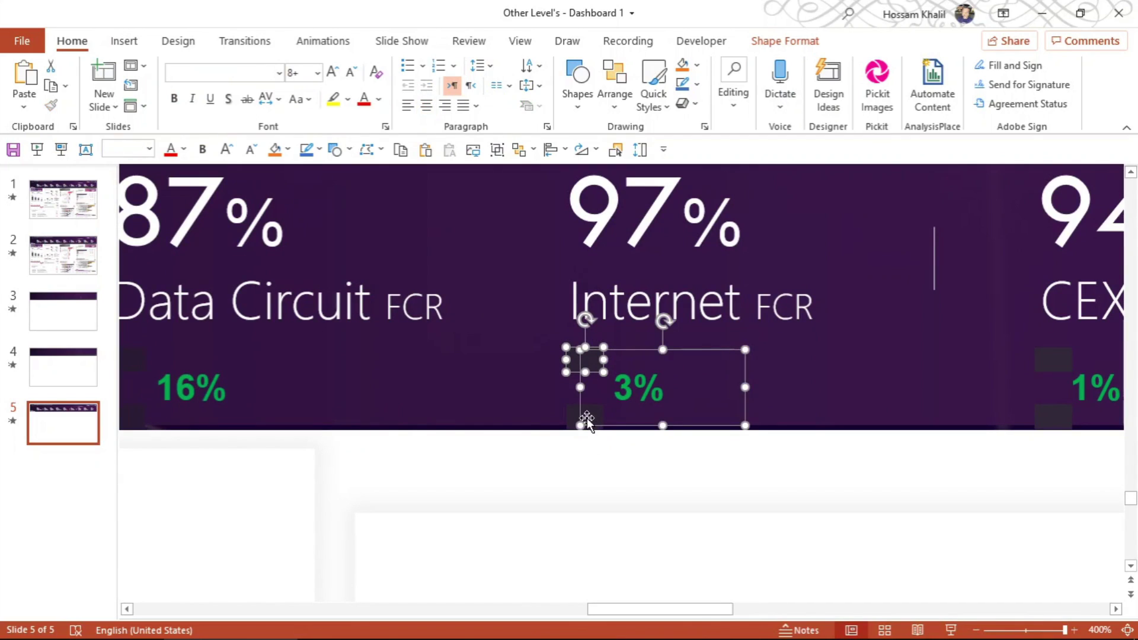
{"action": "left_click", "coordinate": [630, 426], "text": "shift"}
{"action": "left_click", "coordinate": [572, 428], "text": "shift"}
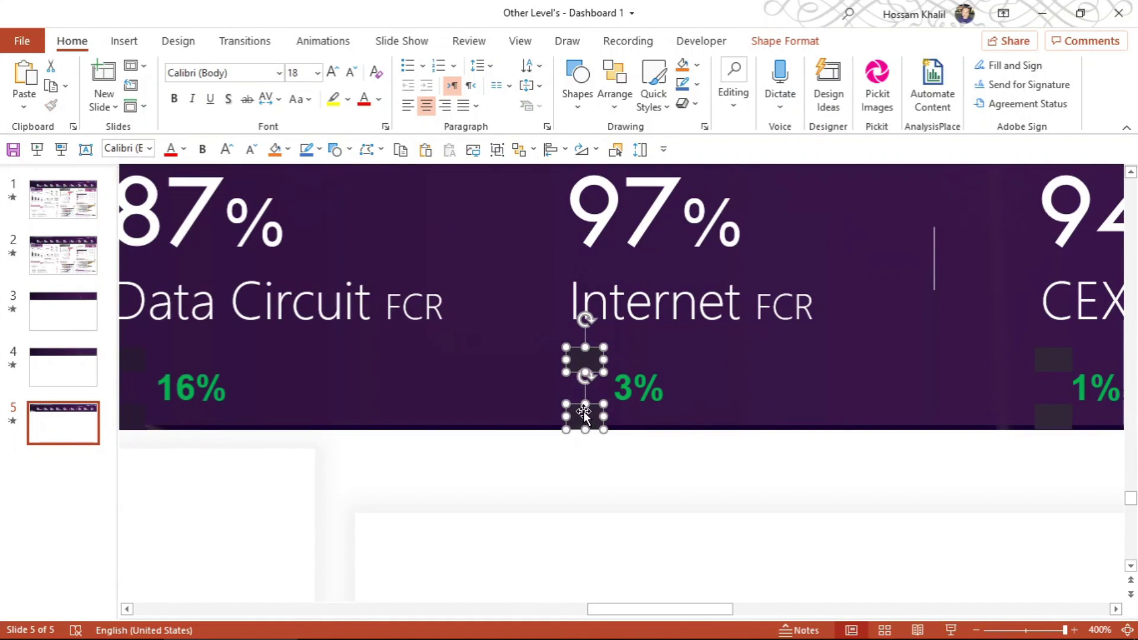
{"action": "left_click_drag", "start_coordinate": [576, 413], "coordinate": [536, 418]}
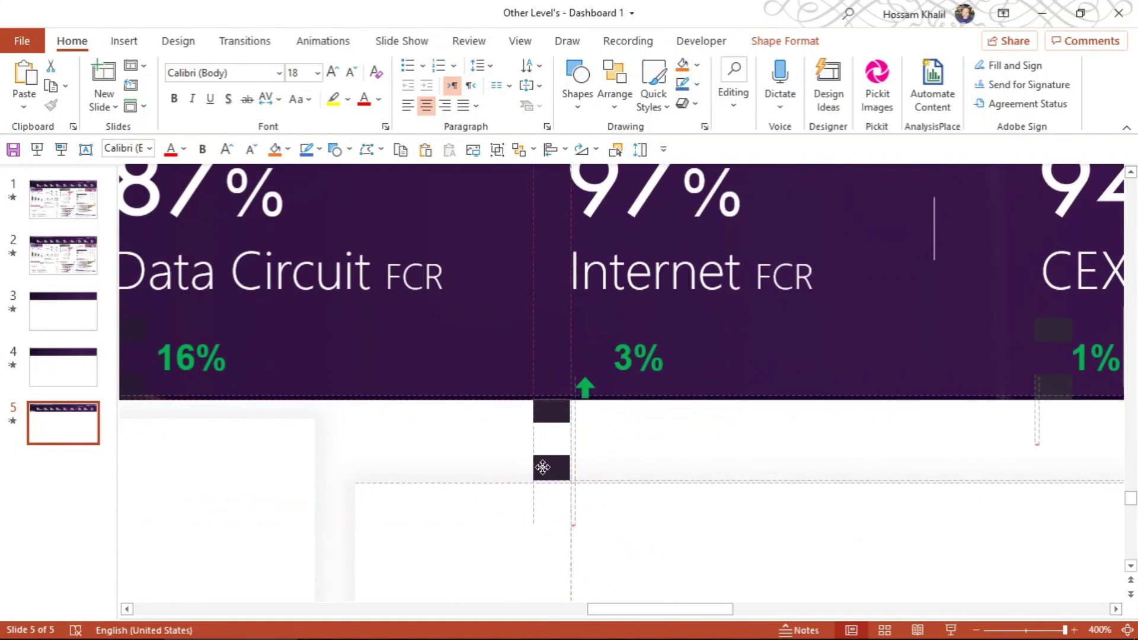
{"action": "left_click_drag", "start_coordinate": [536, 418], "coordinate": [509, 403]}
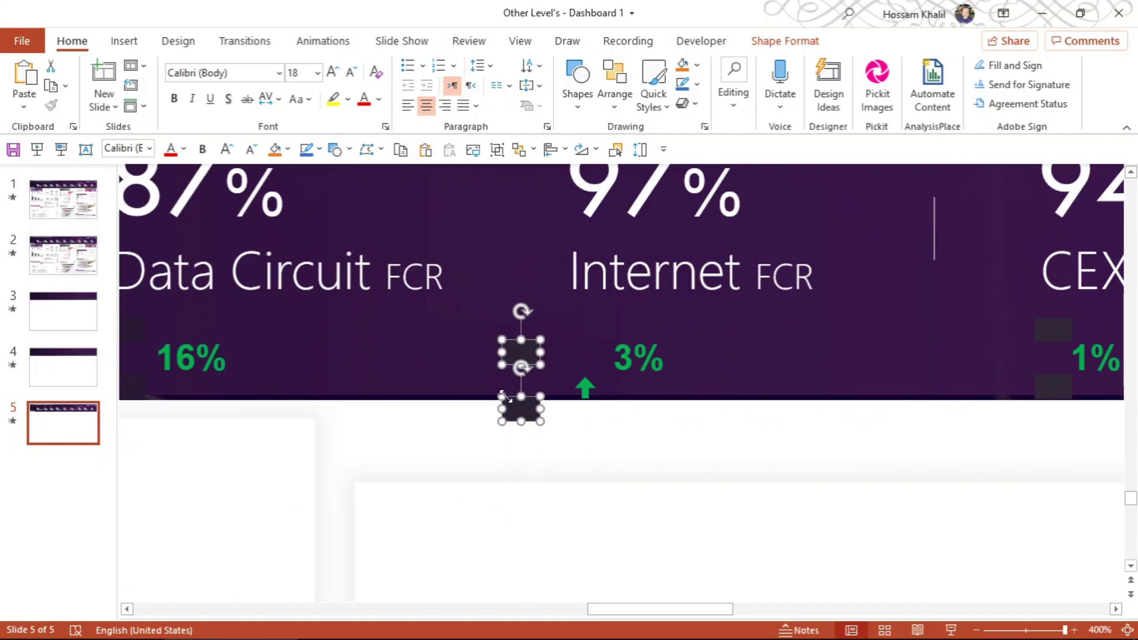
{"action": "key", "text": "ctrl+z"}
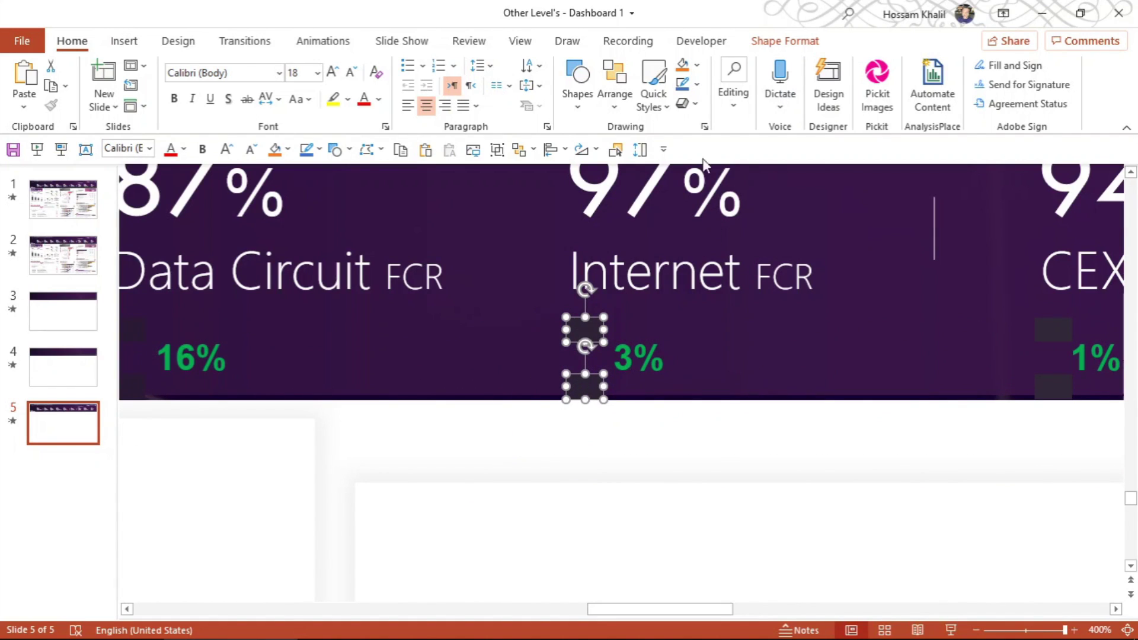
- Hide the dark squares Rectangle 479 and Rectangle 477 in the Selection Pane
{"action": "left_click", "coordinate": [615, 149]}
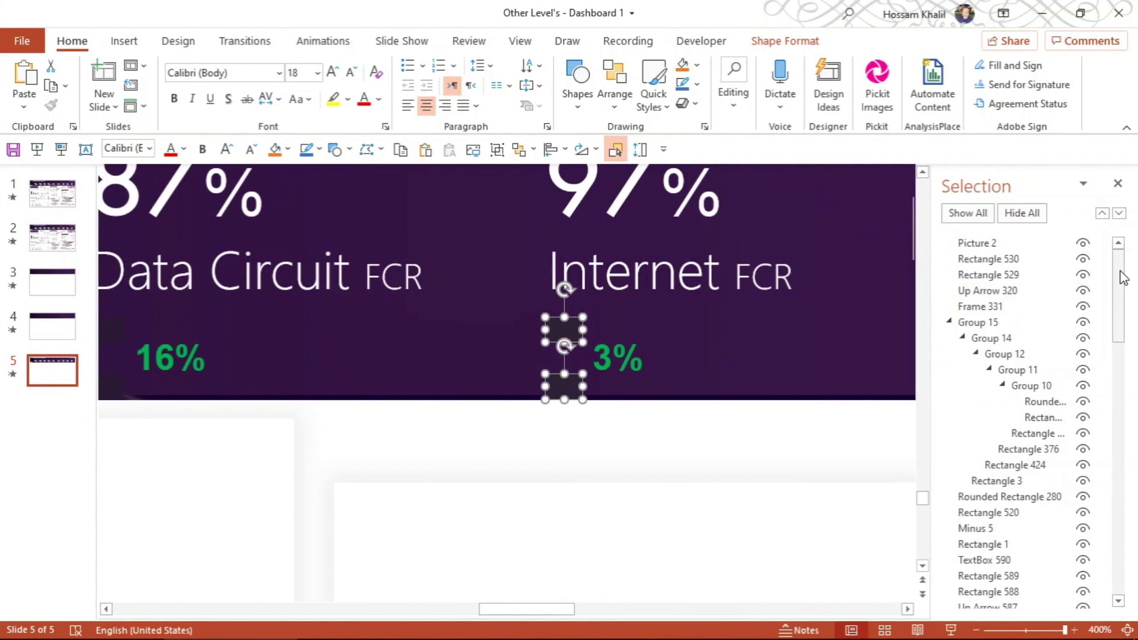
{"action": "left_click_drag", "start_coordinate": [1122, 277], "coordinate": [1121, 533]}
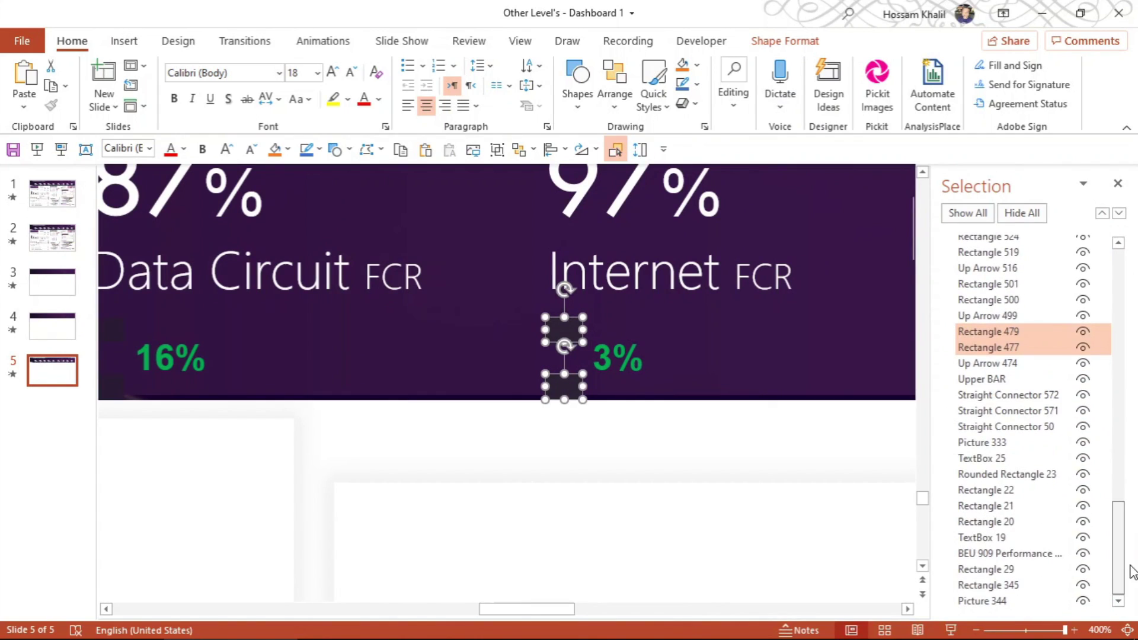
{"action": "left_click", "coordinate": [1083, 332]}
{"action": "left_click", "coordinate": [1084, 348]}
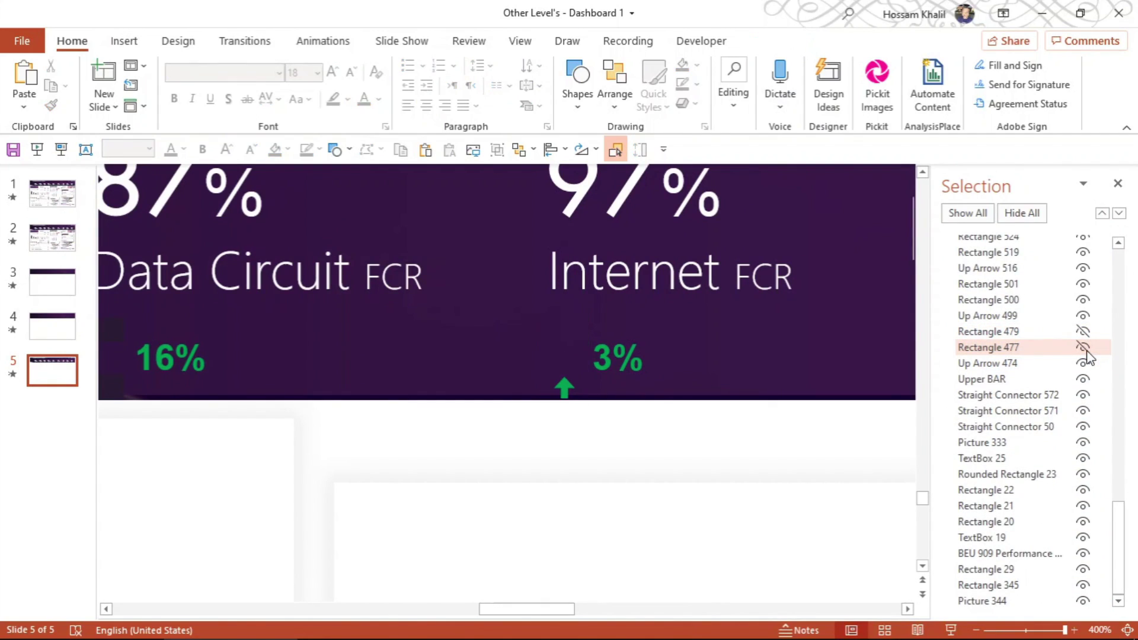
- Hide the 3% label TextBox 456 and select the green up arrow
{"action": "left_click", "coordinate": [573, 393]}
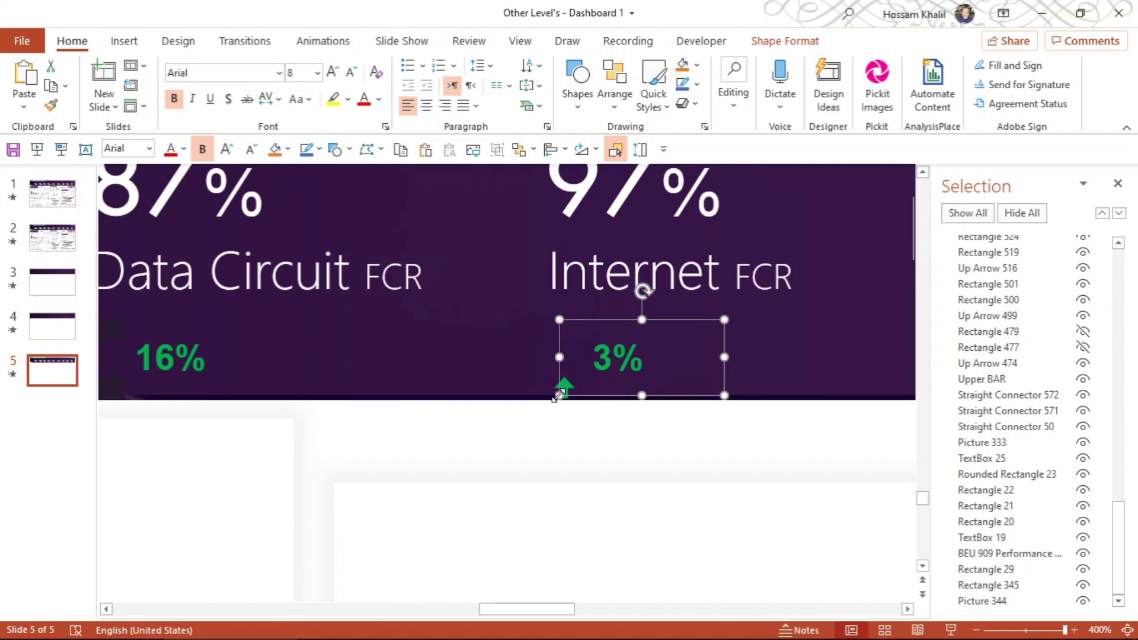
{"action": "left_click_drag", "start_coordinate": [1118, 522], "coordinate": [1117, 385]}
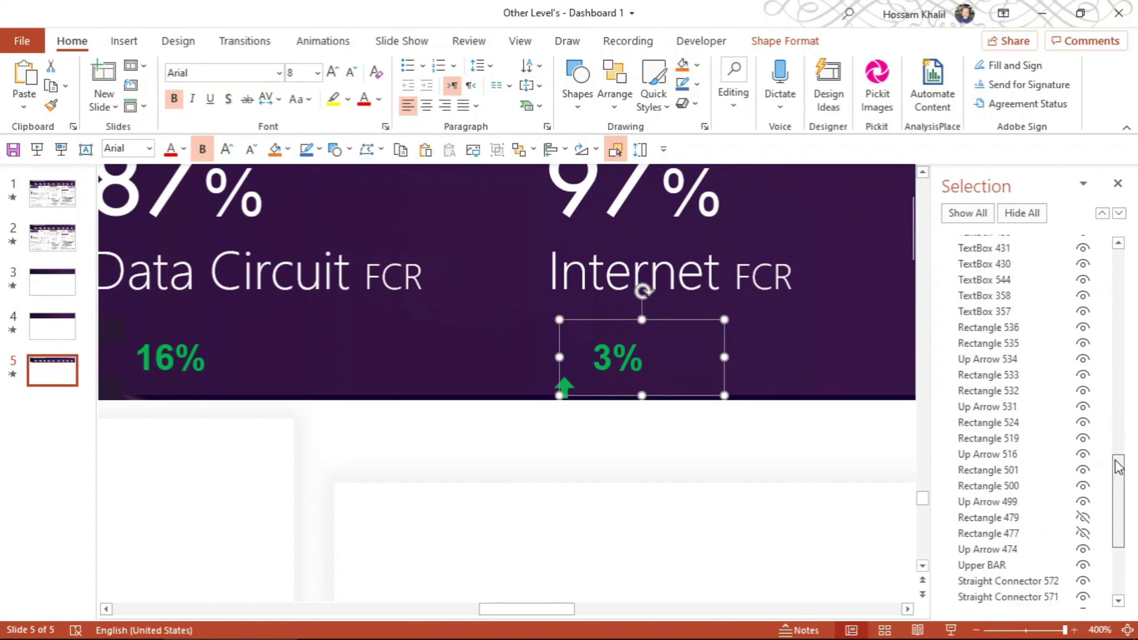
{"action": "left_click", "coordinate": [1083, 442]}
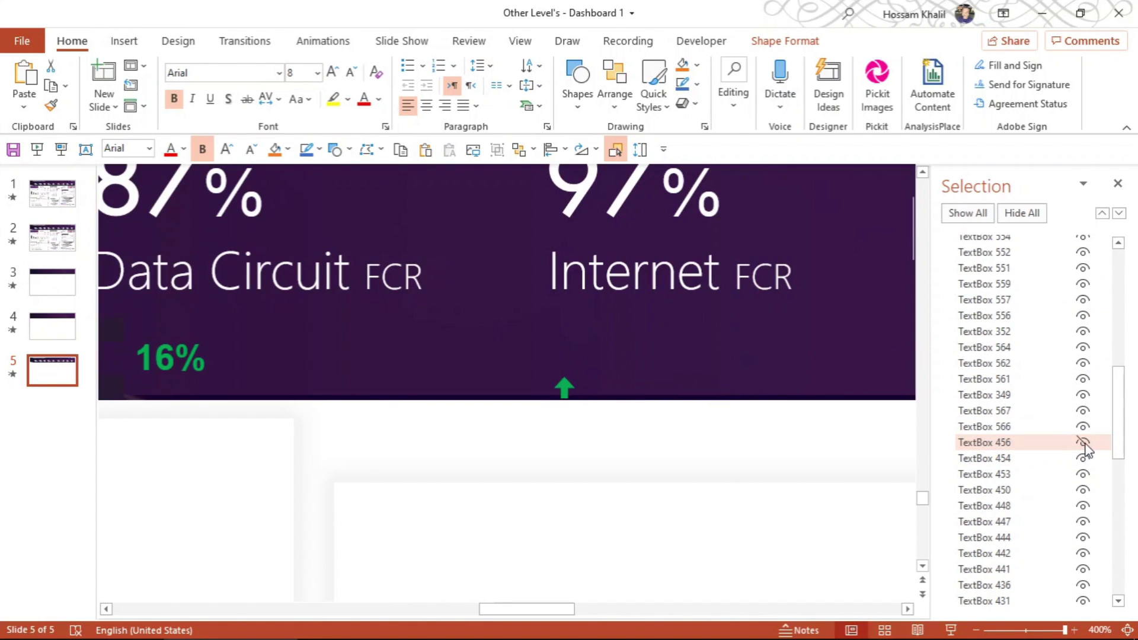
{"action": "left_click", "coordinate": [565, 388]}
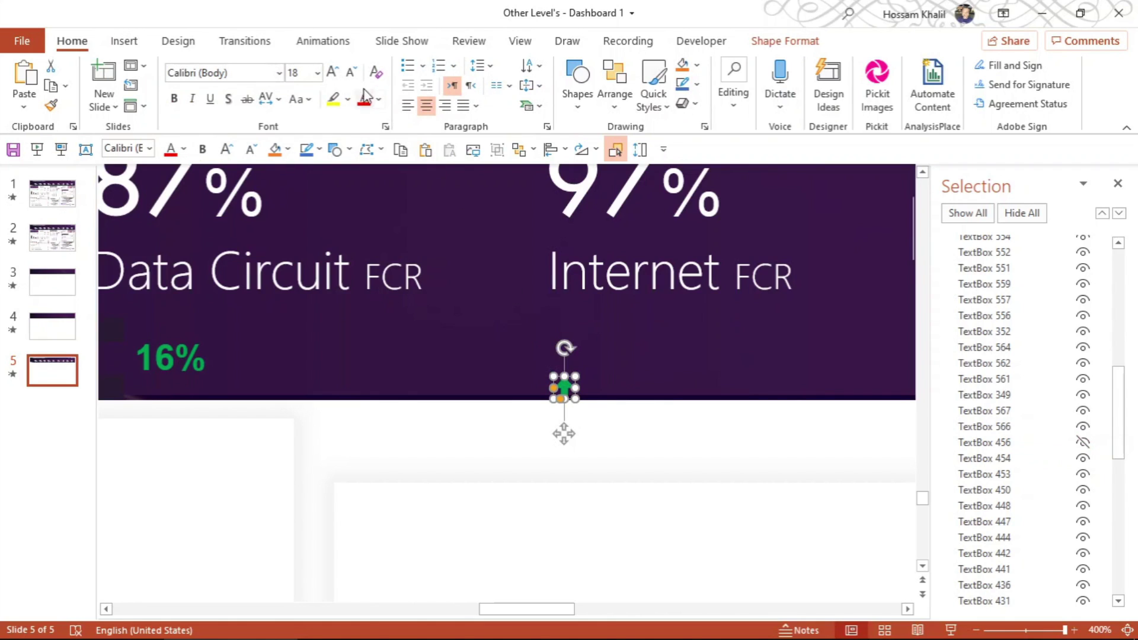
{"action": "left_click", "coordinate": [320, 40]}
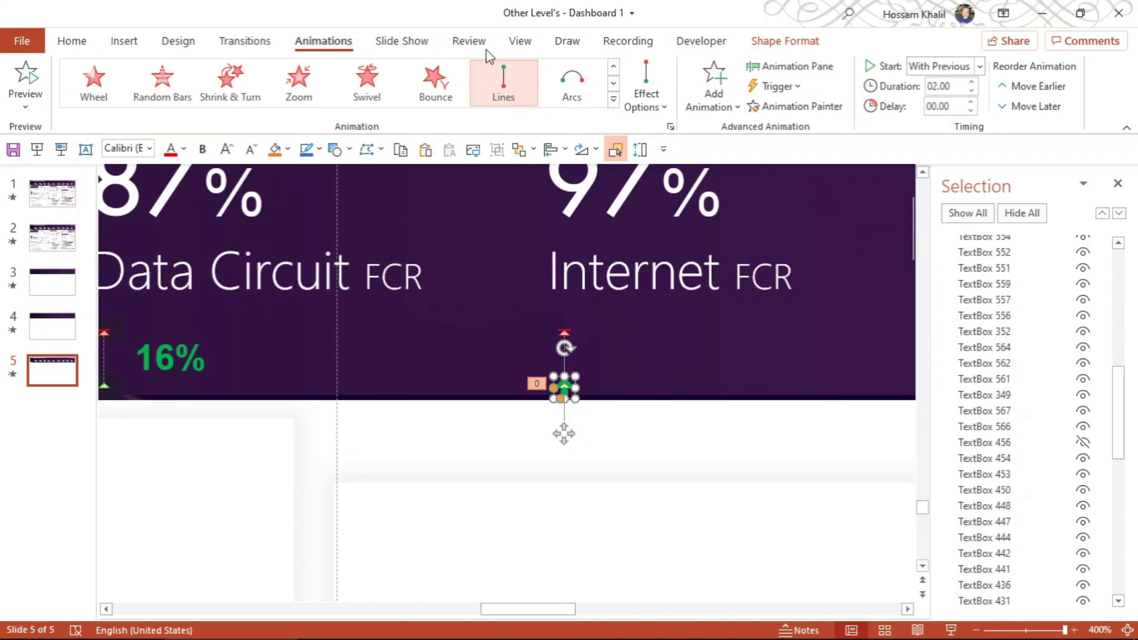
- Review the arrow's Up motion path: With Previous, 2 seconds, repeating until slide end
{"action": "left_click", "coordinate": [613, 99]}
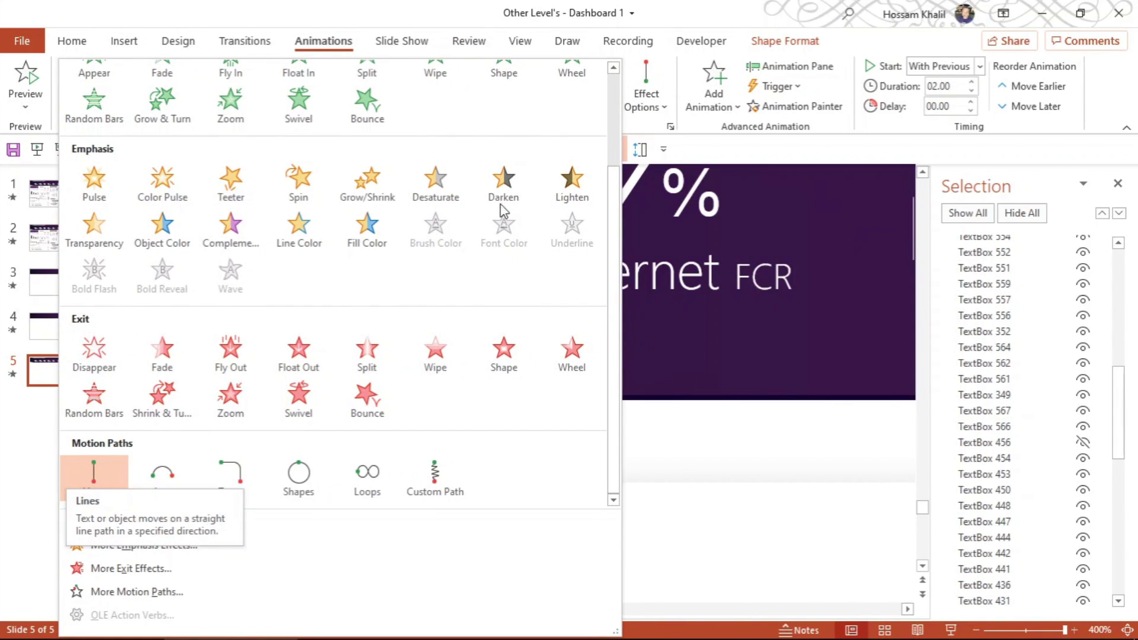
{"action": "left_click", "coordinate": [672, 127]}
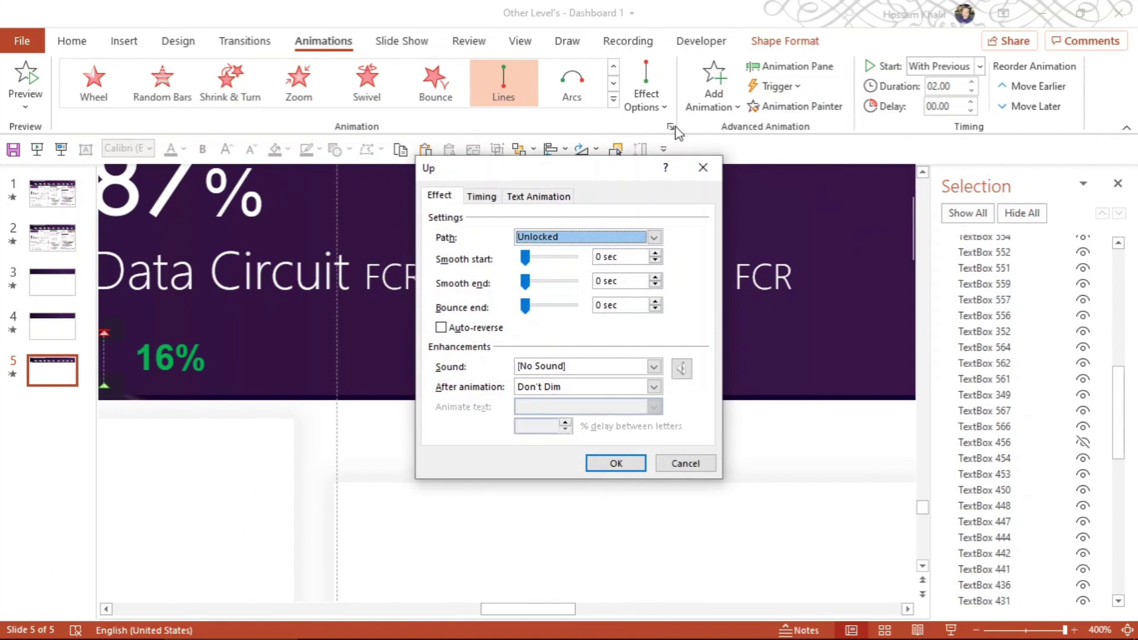
{"action": "left_click", "coordinate": [480, 198]}
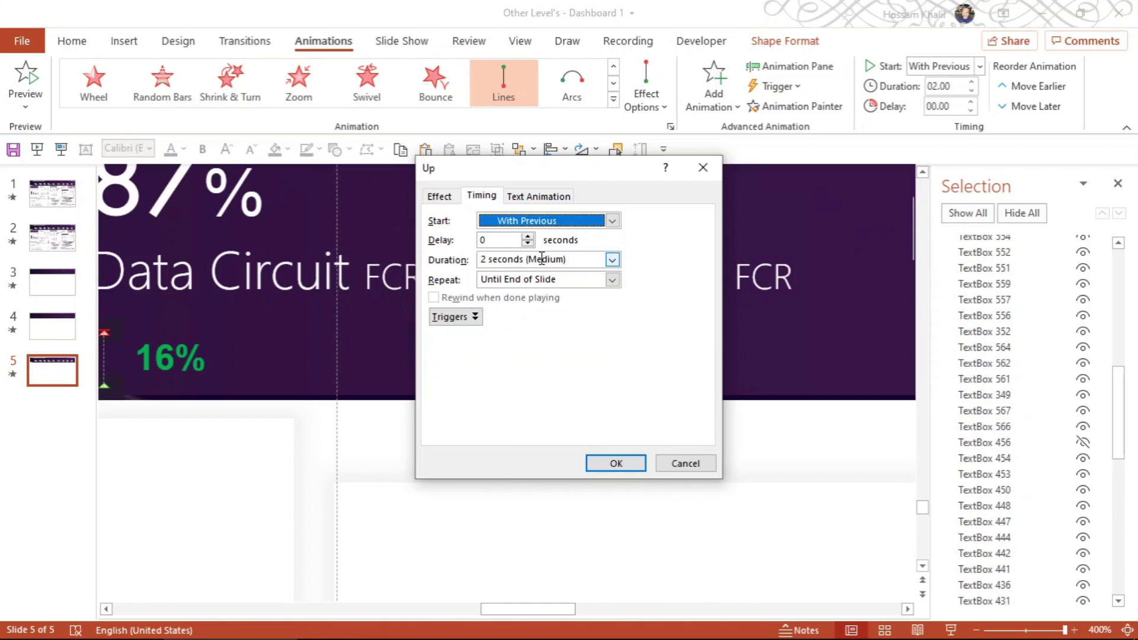
{"action": "left_click", "coordinate": [677, 463]}
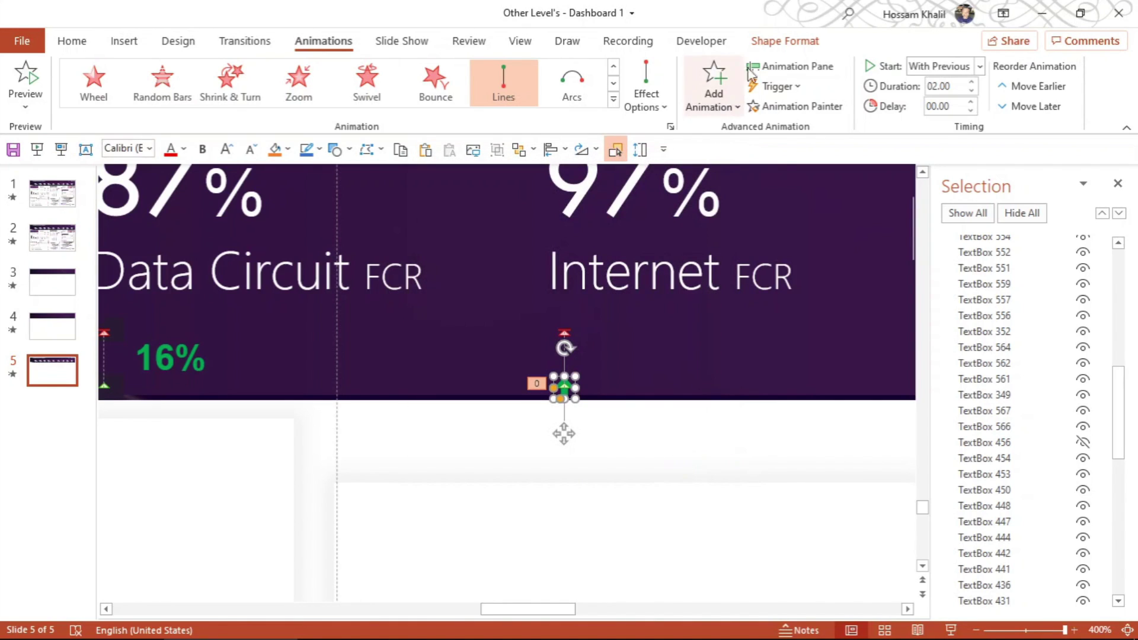
{"action": "left_click", "coordinate": [769, 67]}
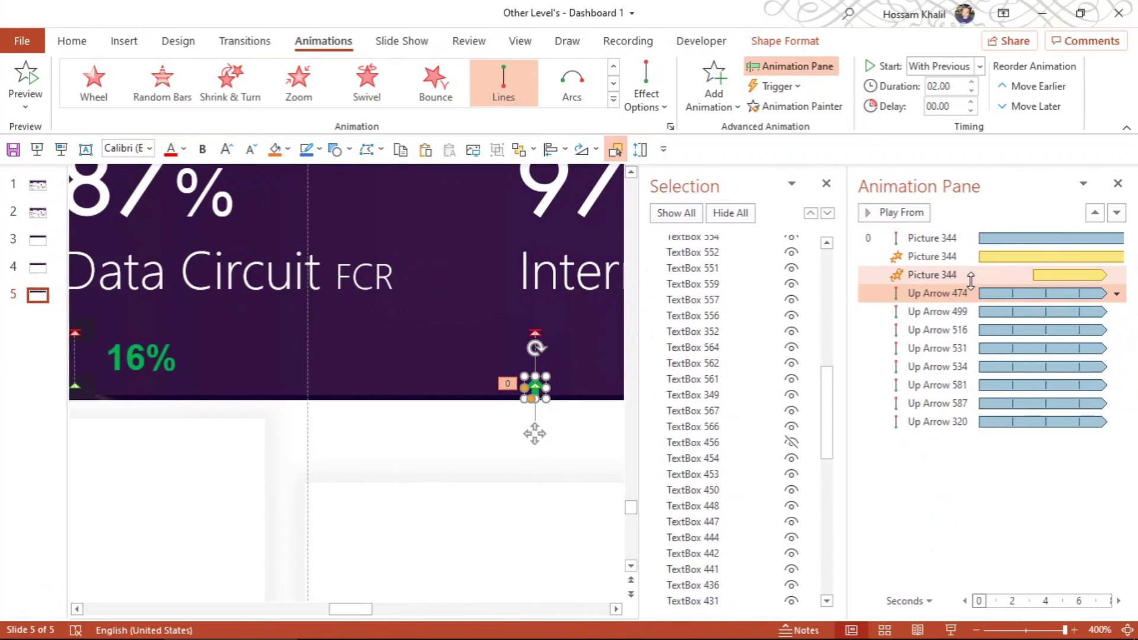
{"action": "left_click", "coordinate": [930, 295]}
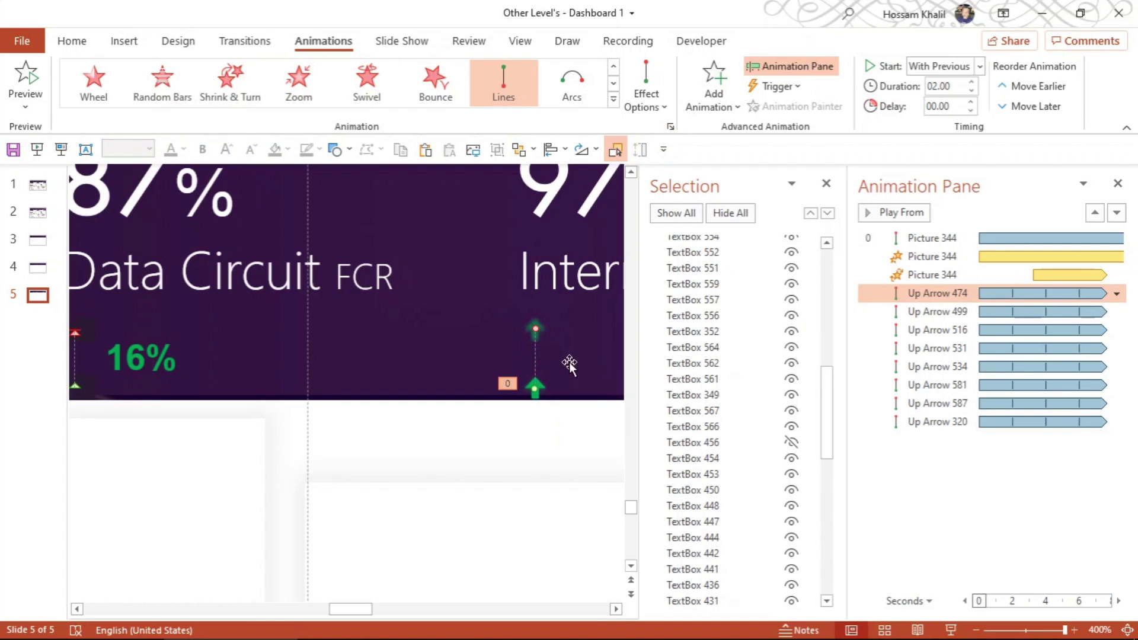
{"action": "left_click", "coordinate": [1118, 185]}
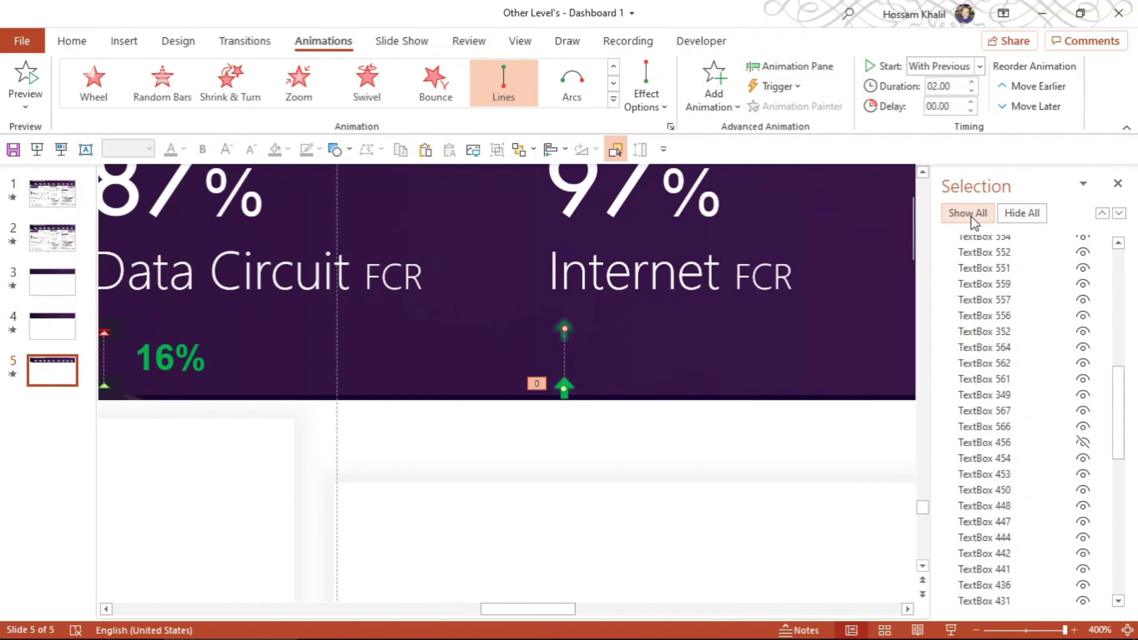
- Unhide Rectangle 479, use Show All to restore the squares and 3% label, then zoom to 125%
{"action": "left_click_drag", "start_coordinate": [1117, 385], "coordinate": [1124, 543]}
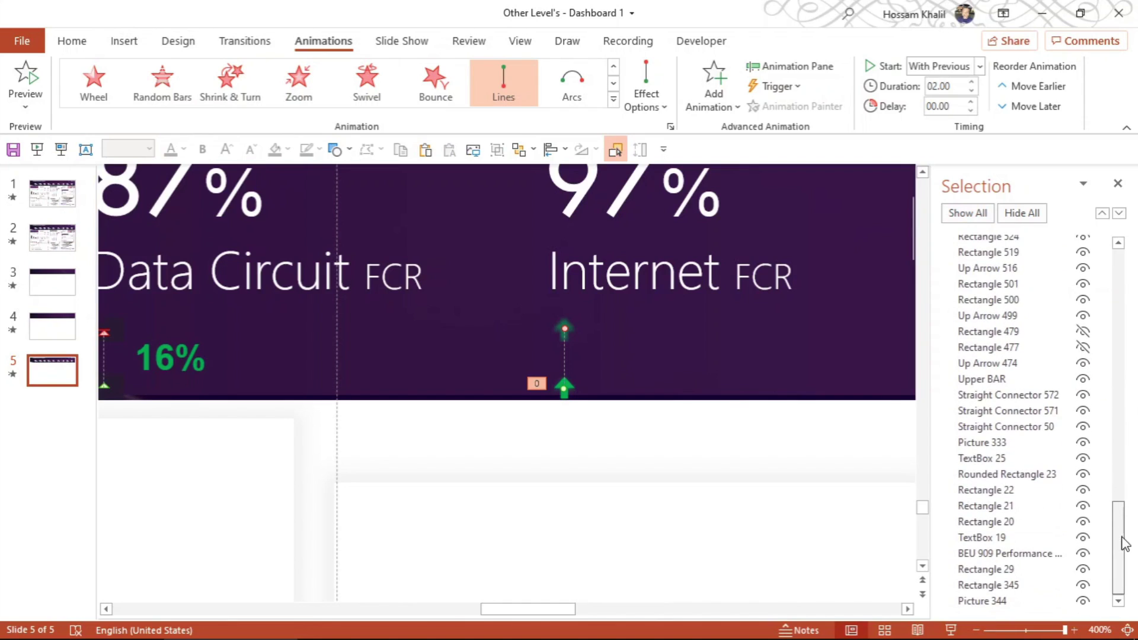
{"action": "left_click", "coordinate": [1083, 332]}
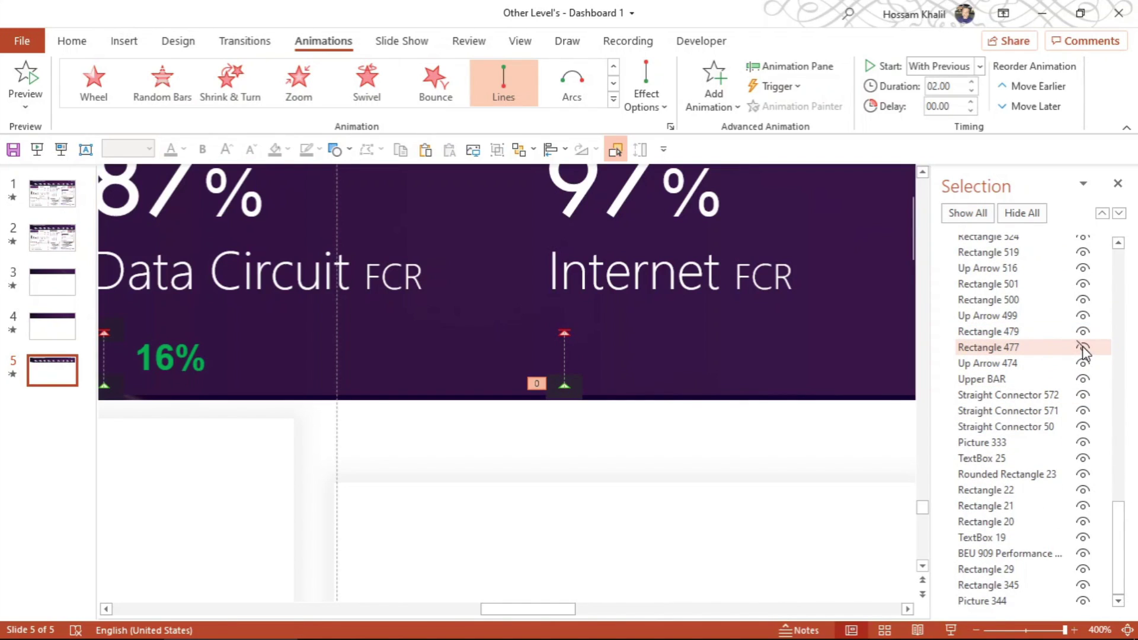
{"action": "mouse_move", "coordinate": [1114, 521]}
{"action": "left_mouse_down"}
{"action": "mouse_move", "coordinate": [1101, 351]}
{"action": "mouse_move", "coordinate": [1111, 254]}
{"action": "left_mouse_up"}
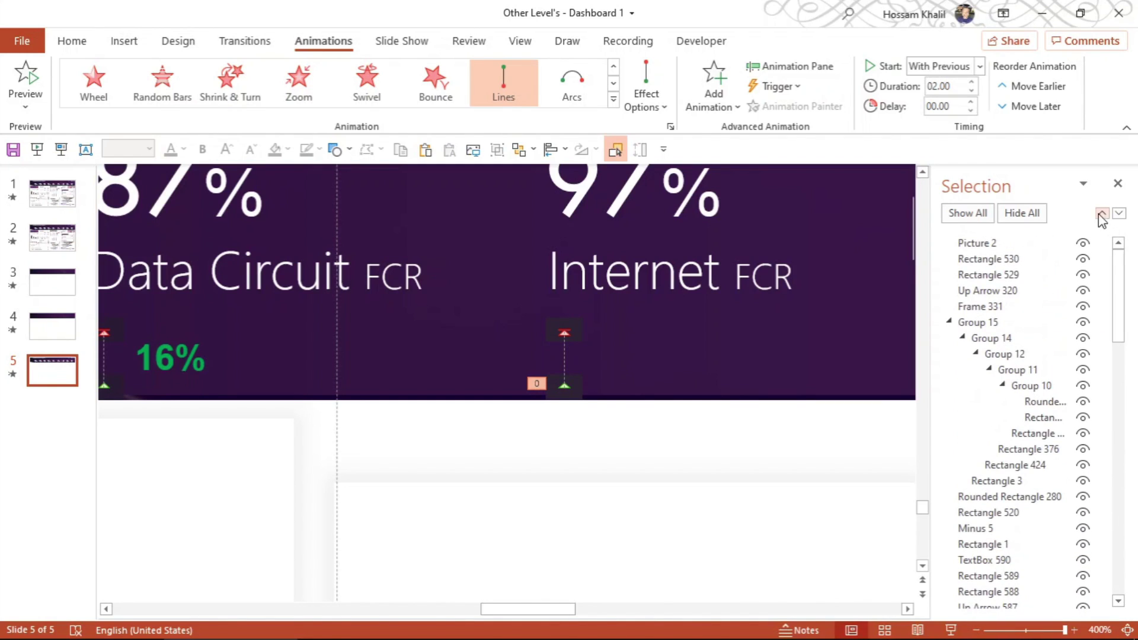
{"action": "left_click", "coordinate": [972, 214]}
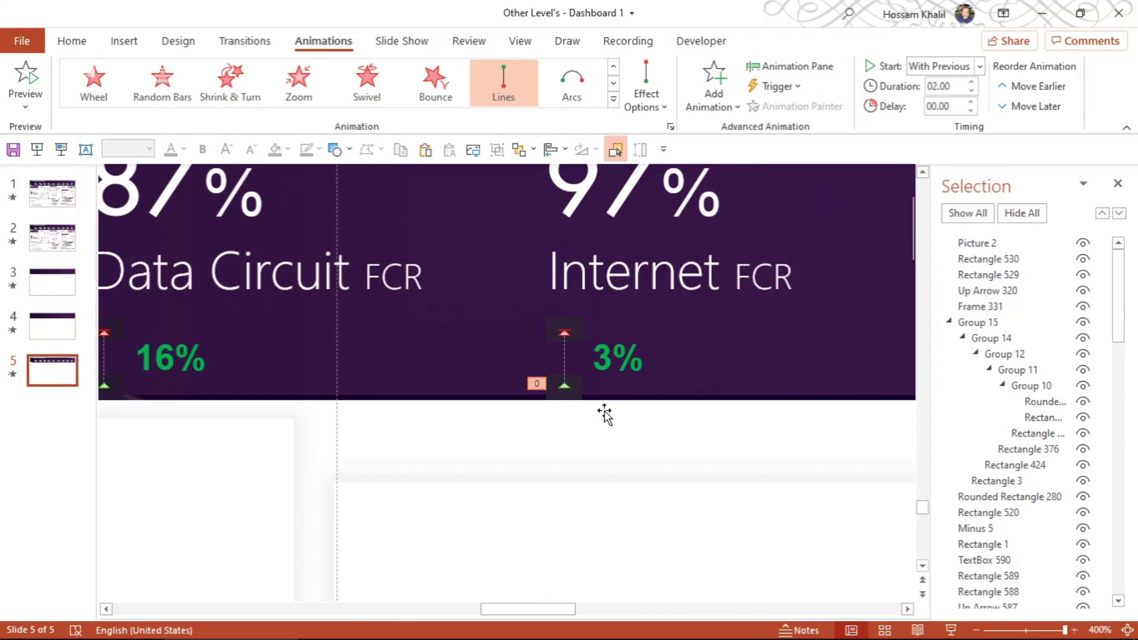
{"action": "scroll", "coordinate": [604, 415], "scroll_direction": "down", "scroll_amount": 3, "text": "ctrl"}
{"action": "scroll", "coordinate": [609, 421], "scroll_direction": "down", "scroll_amount": 3, "text": "ctrl"}
{"action": "scroll", "coordinate": [609, 422], "scroll_direction": "down", "scroll_amount": 3, "text": "ctrl"}
{"action": "scroll", "coordinate": [610, 432], "scroll_direction": "down", "scroll_amount": 2, "text": "ctrl"}
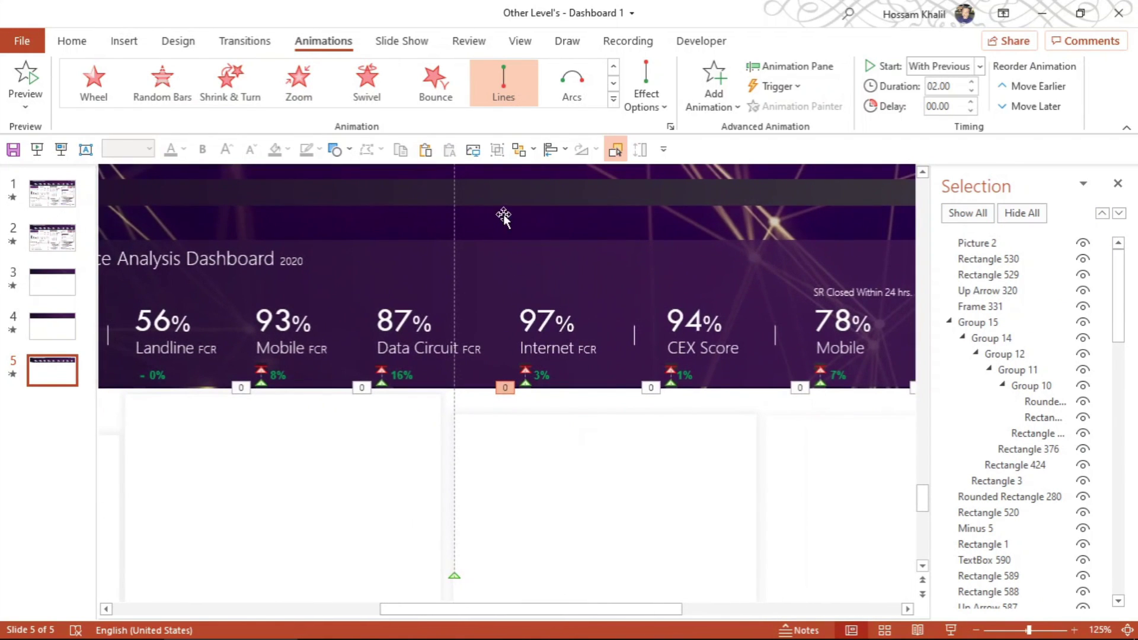
- Move the dark band down to the KPI row, then select slide 6's percentage bar chart
{"action": "left_click_drag", "start_coordinate": [515, 194], "coordinate": [526, 378]}
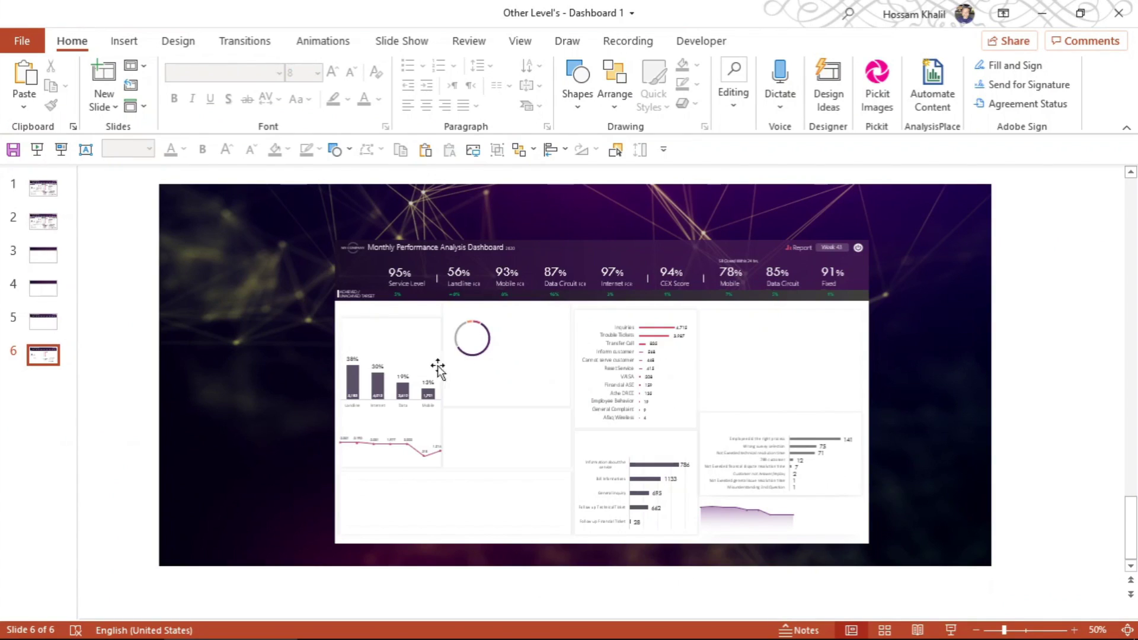
{"action": "left_click", "coordinate": [438, 368]}
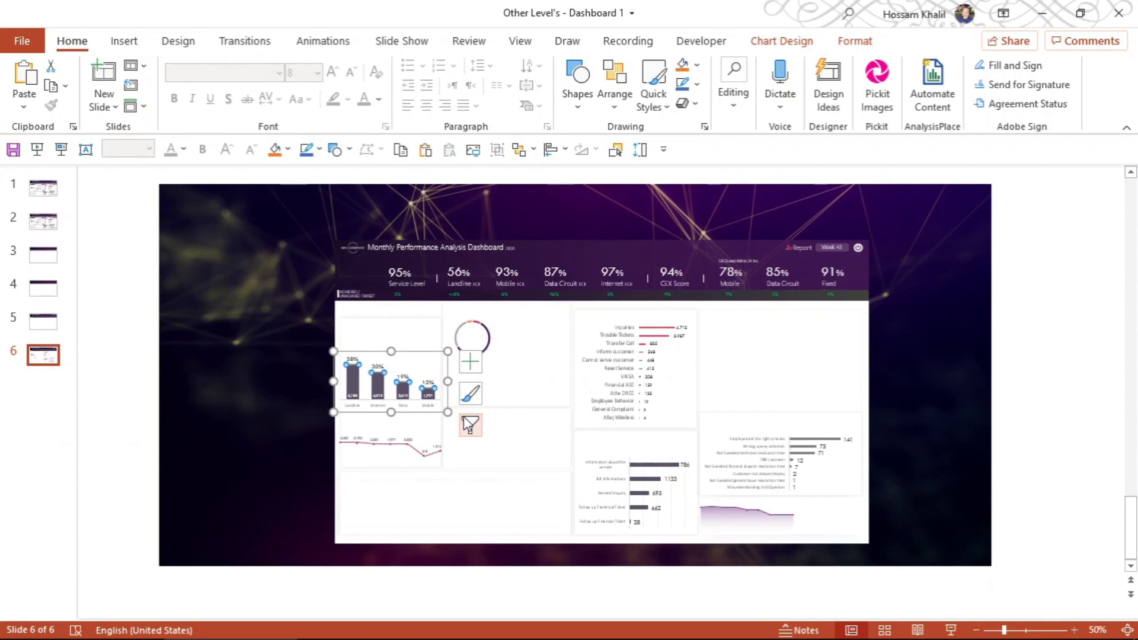
{"action": "scroll", "coordinate": [414, 367], "scroll_direction": "up", "scroll_amount": 5}
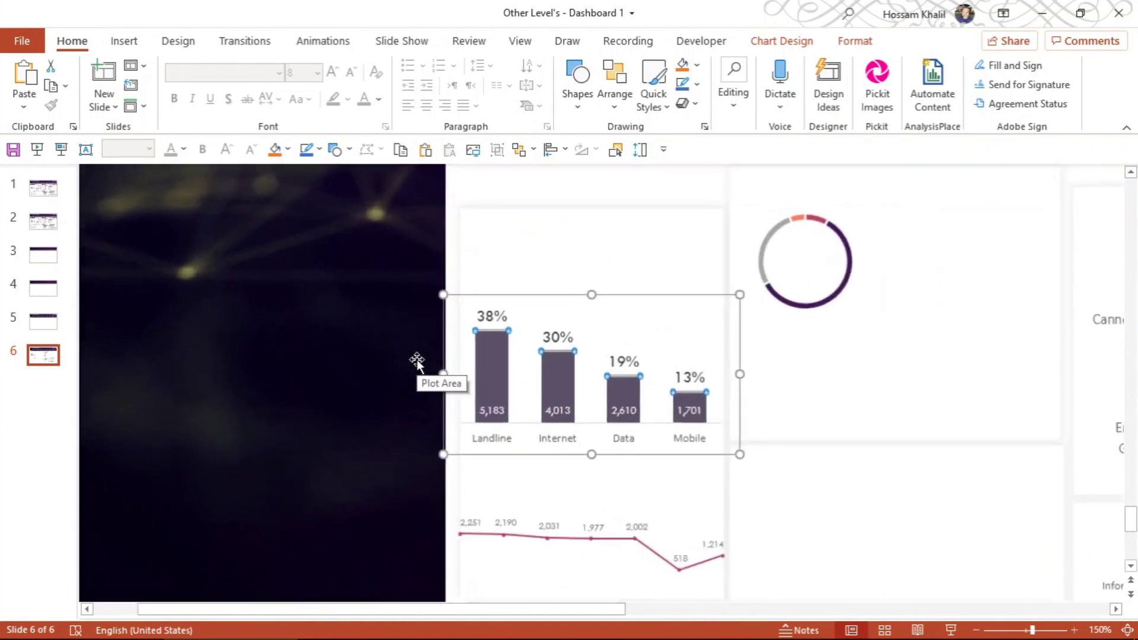
{"action": "left_click", "coordinate": [783, 41]}
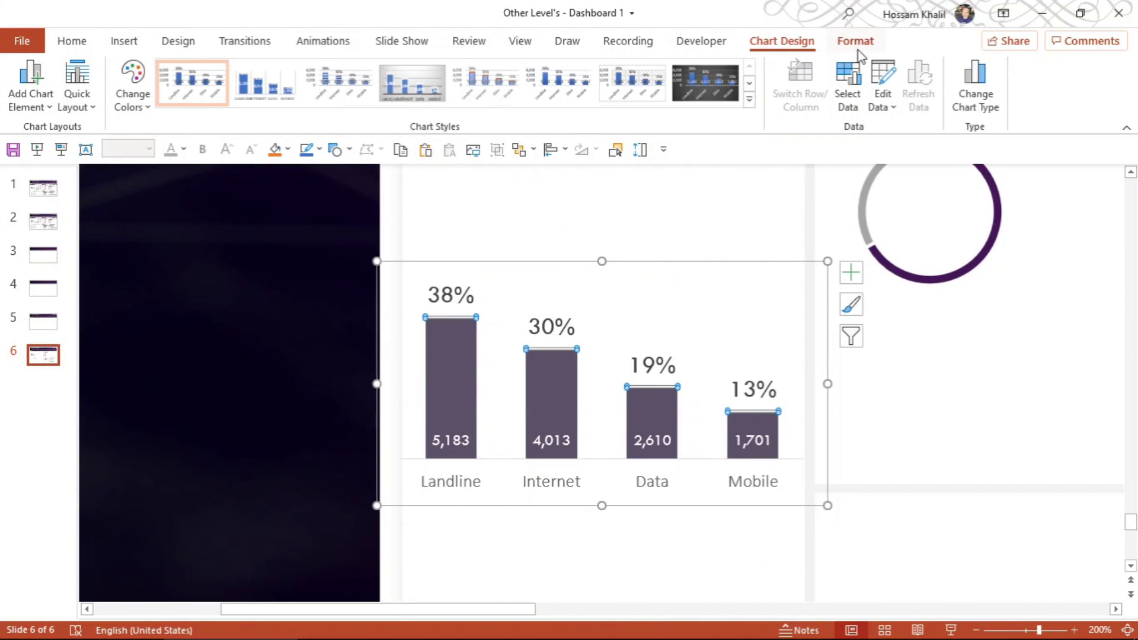
{"action": "left_click", "coordinate": [984, 71]}
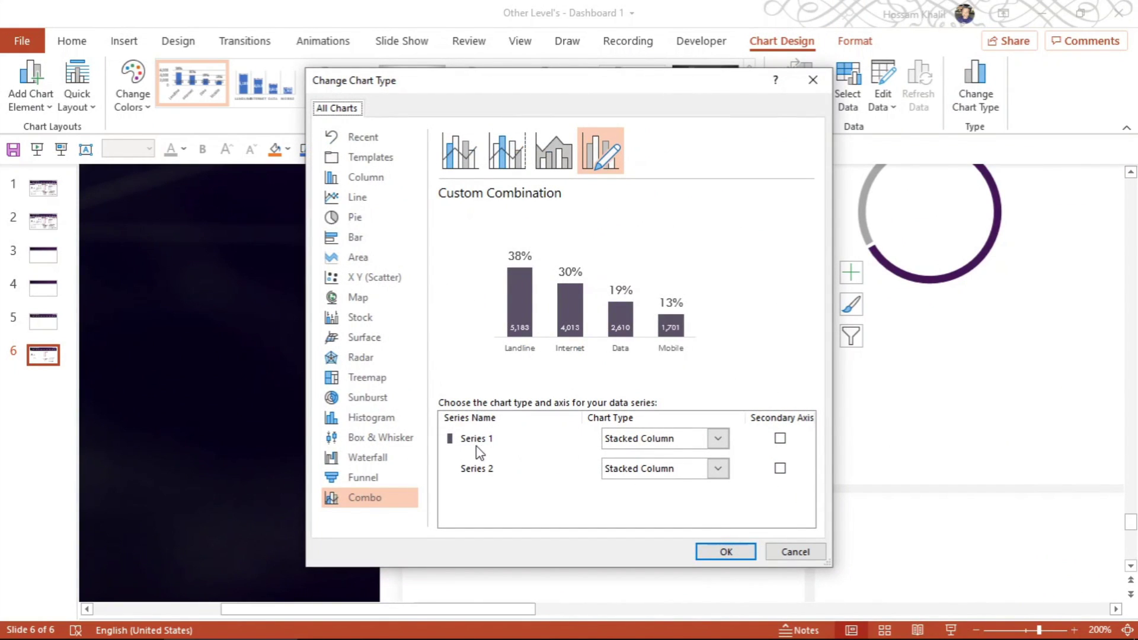
{"action": "left_click", "coordinate": [718, 439]}
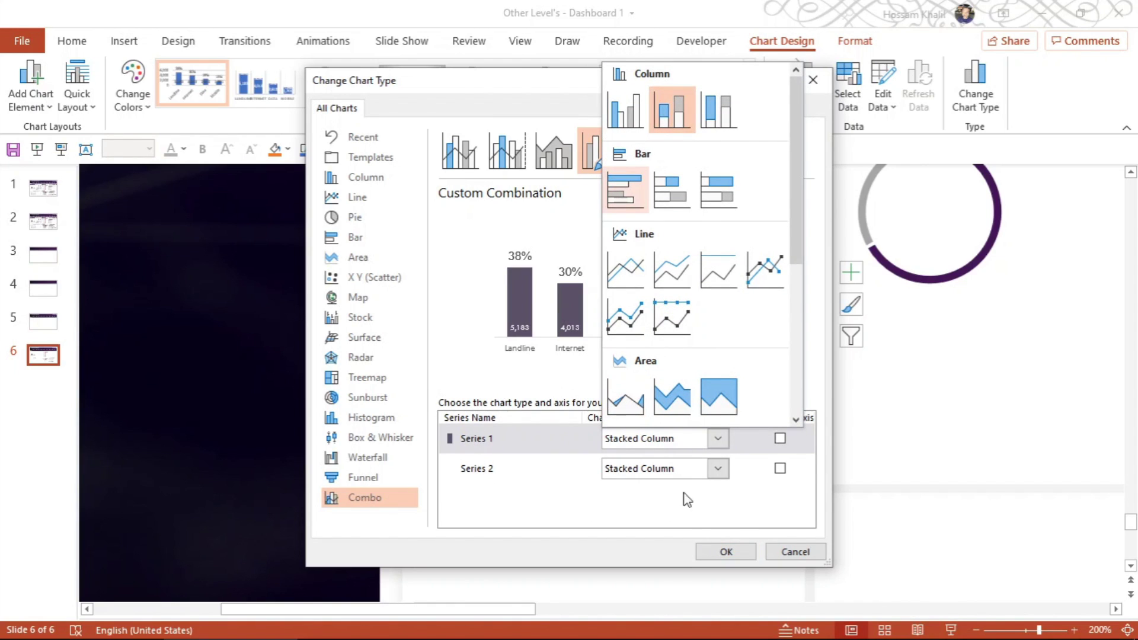
{"action": "left_click", "coordinate": [718, 468]}
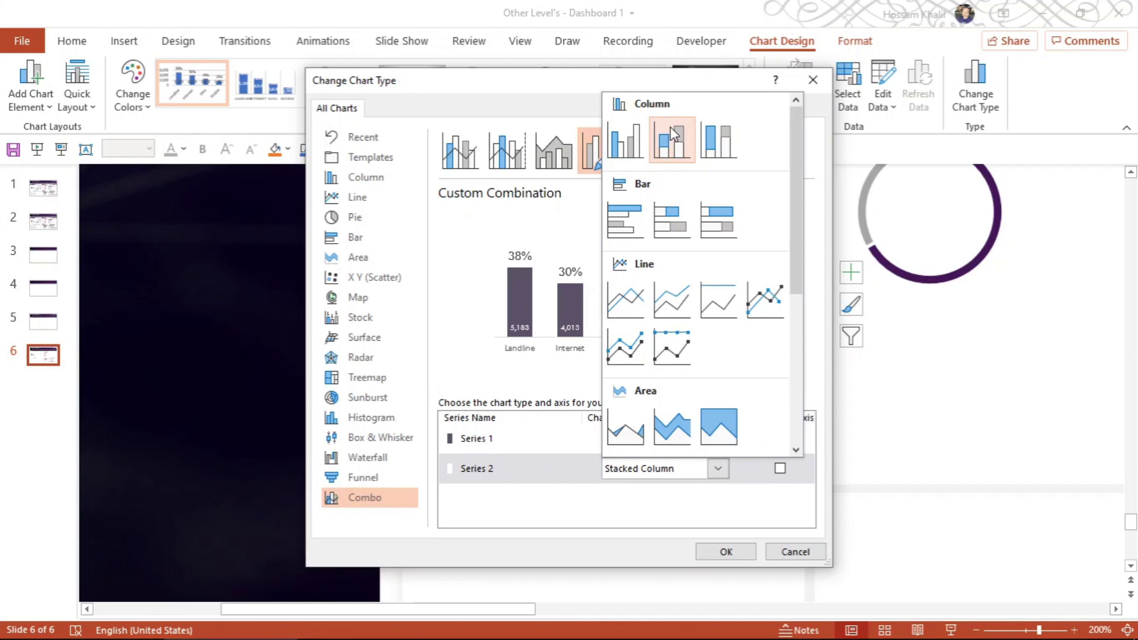
{"action": "left_click", "coordinate": [780, 553]}
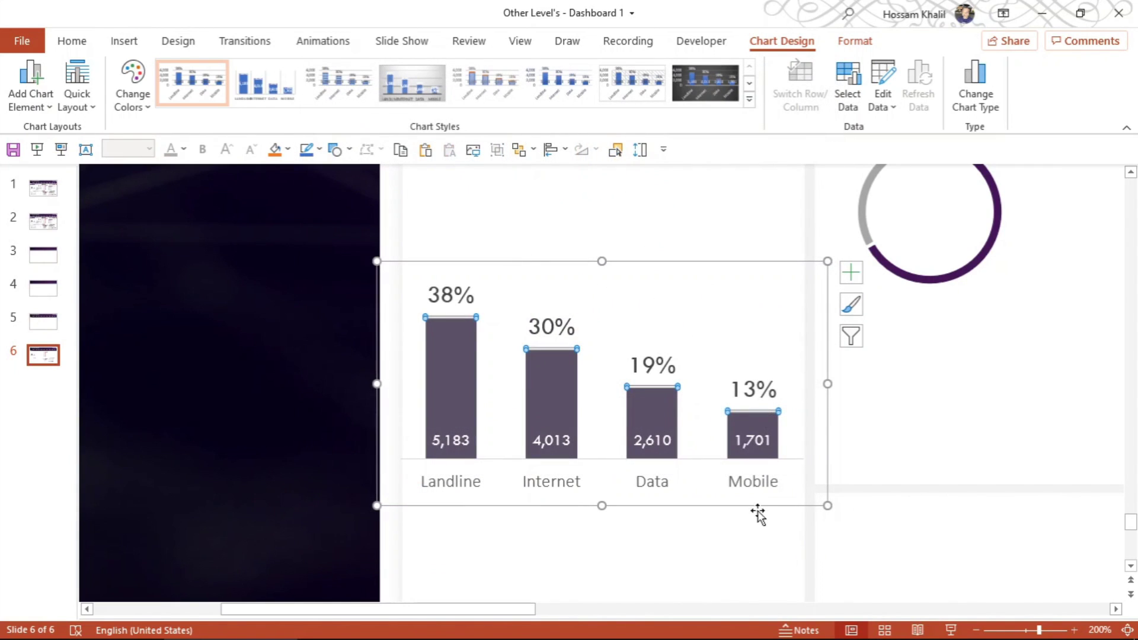
{"action": "scroll", "coordinate": [605, 354], "scroll_direction": "down", "scroll_amount": 2}
{"action": "scroll", "coordinate": [604, 358], "scroll_direction": "down", "scroll_amount": 3}
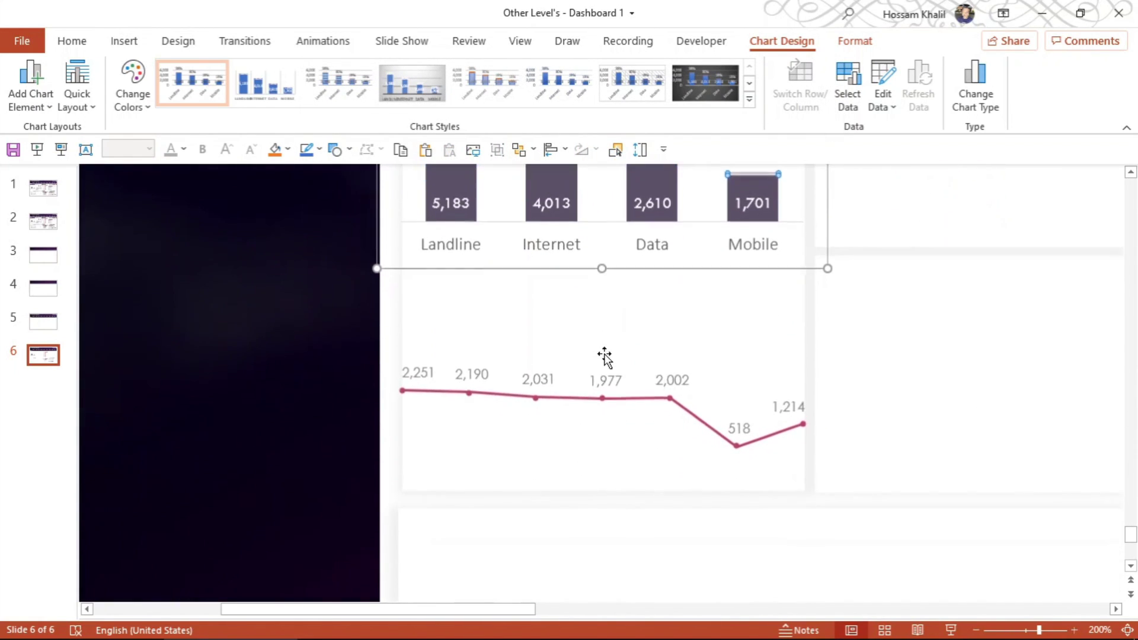
{"action": "left_click", "coordinate": [591, 401]}
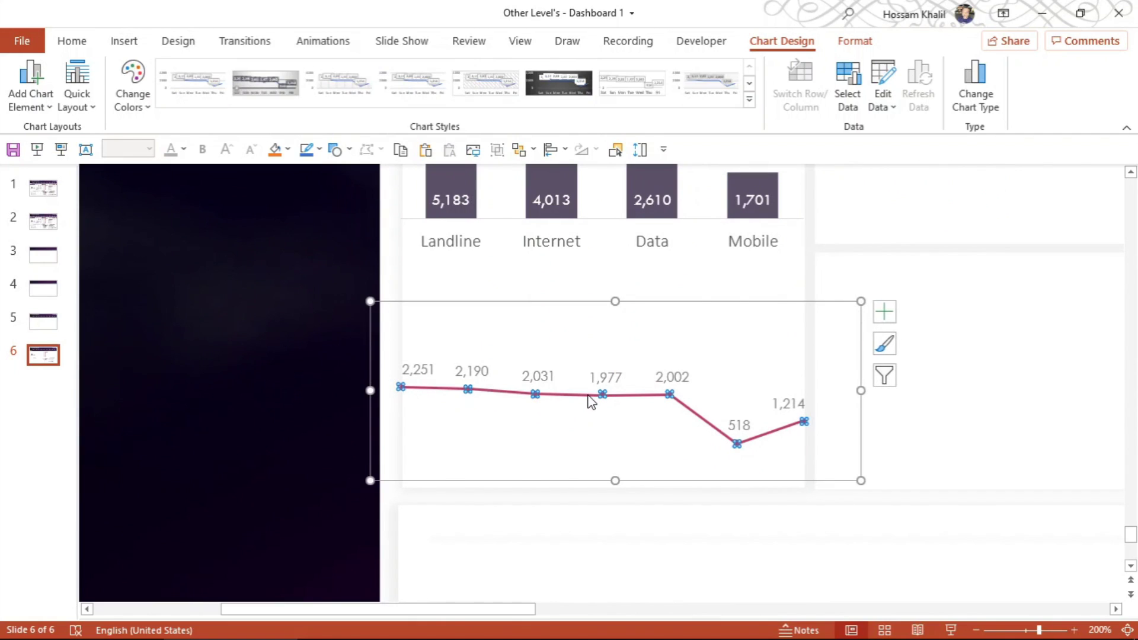
{"action": "left_click", "coordinate": [975, 83]}
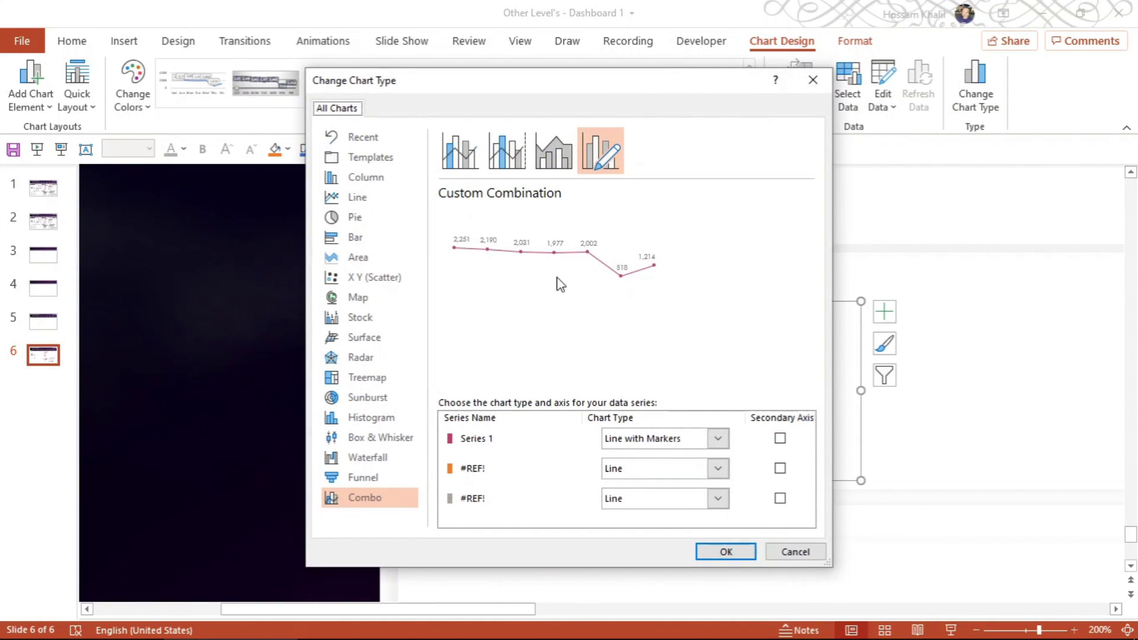
{"action": "left_click", "coordinate": [720, 439]}
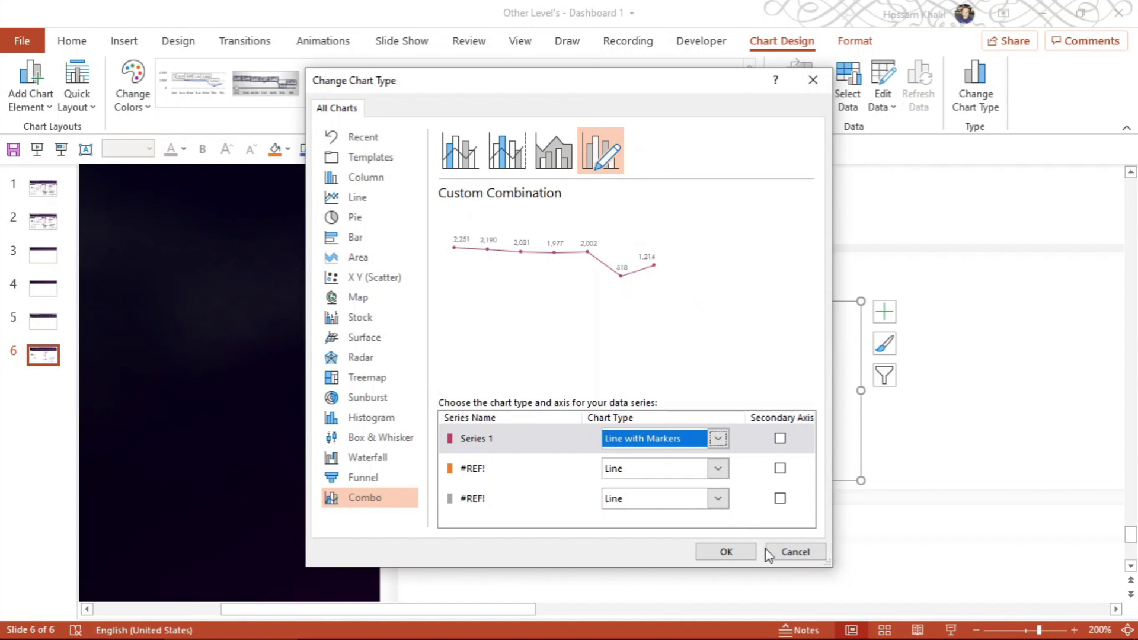
{"action": "left_click", "coordinate": [795, 551]}
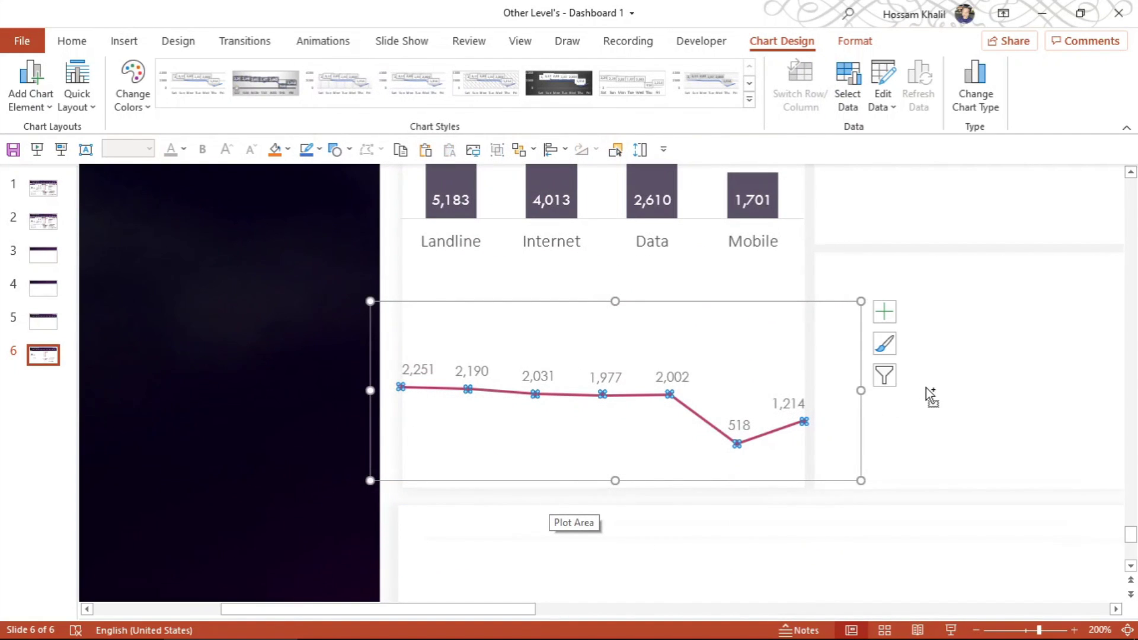
{"action": "scroll", "coordinate": [931, 396], "scroll_direction": "down", "scroll_amount": 3, "text": "ctrl"}
{"action": "scroll", "coordinate": [929, 396], "scroll_direction": "down", "scroll_amount": 2, "text": "ctrl"}
- Inspect the doughnut chart's chart type without changing it
{"action": "left_click", "coordinate": [558, 253]}
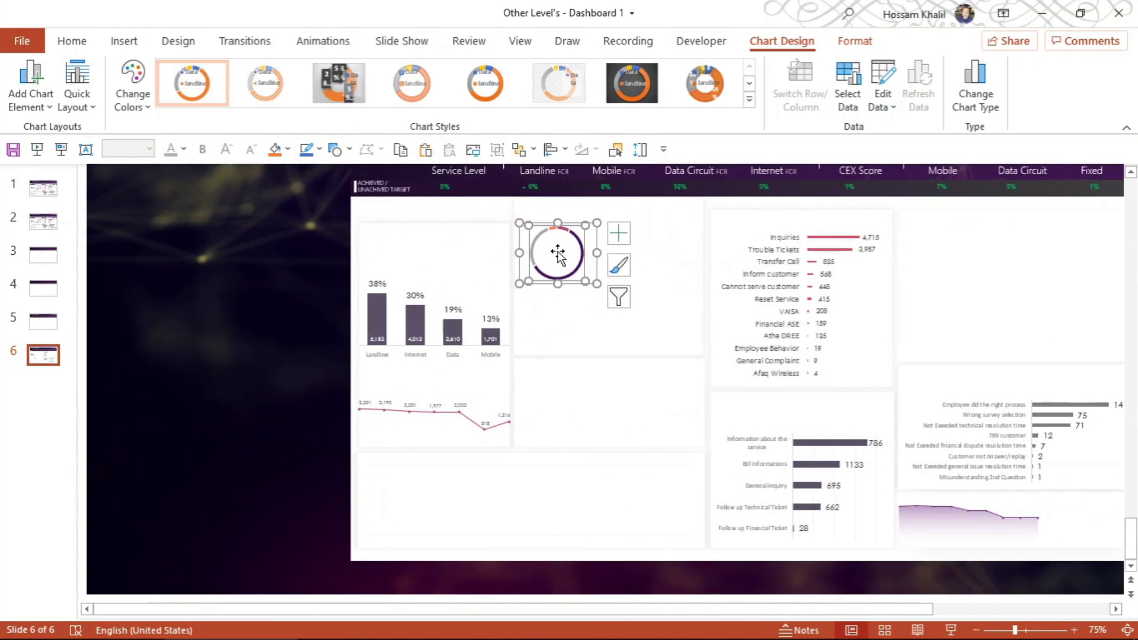
{"action": "scroll", "coordinate": [557, 253], "scroll_direction": "up", "scroll_amount": 5, "text": "ctrl"}
{"action": "left_click", "coordinate": [975, 83]}
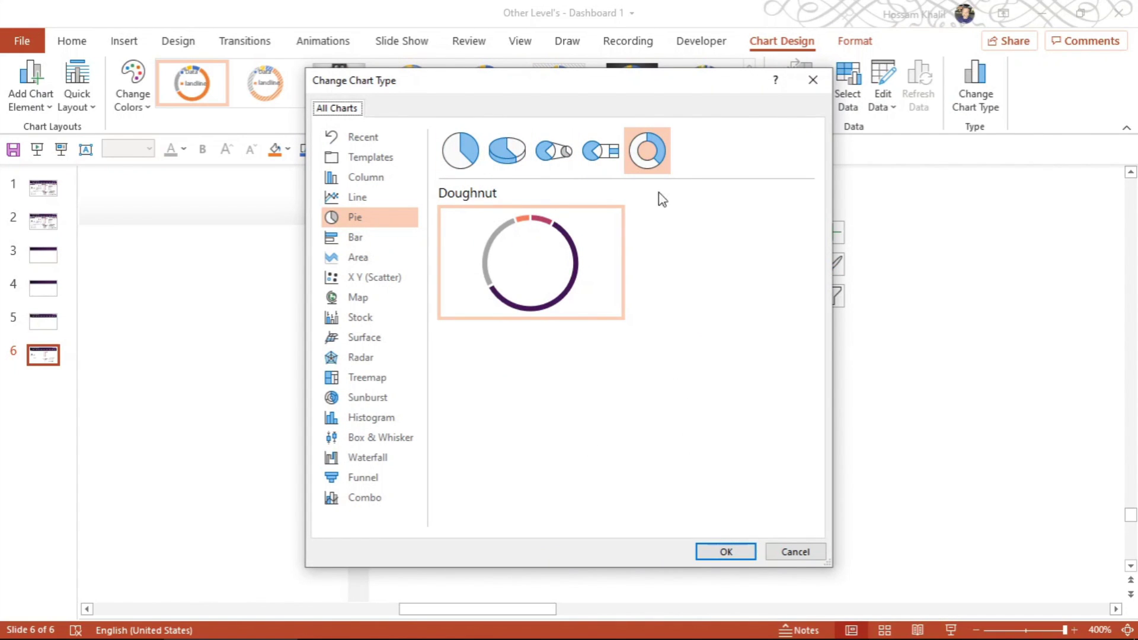
{"action": "left_click", "coordinate": [795, 552]}
{"action": "scroll", "coordinate": [826, 356], "scroll_direction": "down", "scroll_amount": 2}
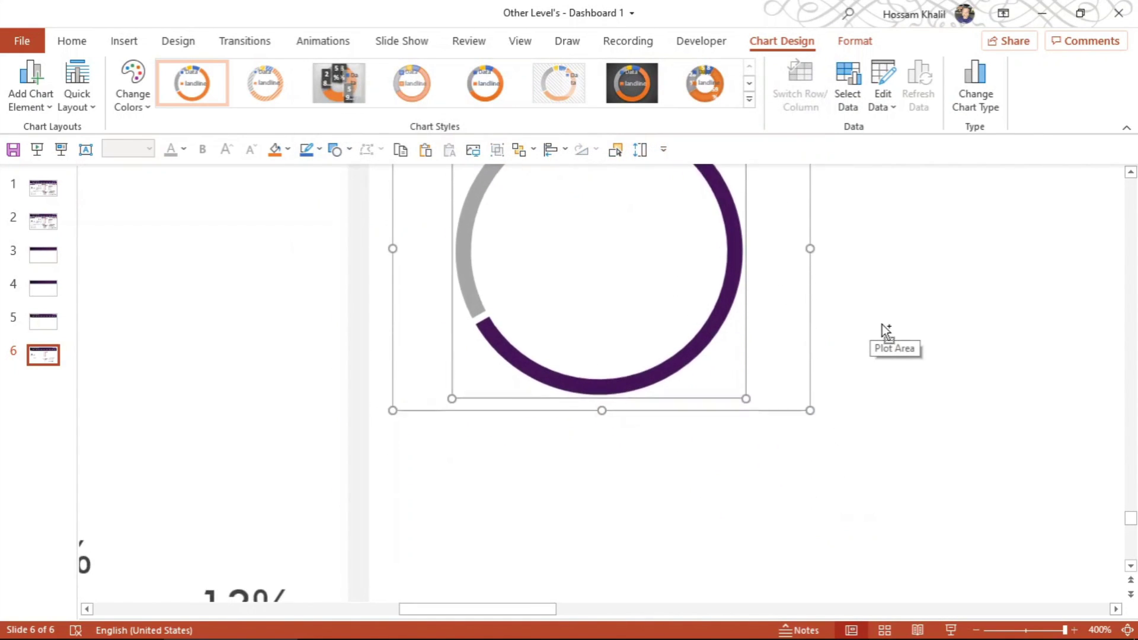
{"action": "scroll", "coordinate": [882, 325], "scroll_direction": "down", "scroll_amount": 3}
{"action": "scroll", "coordinate": [882, 326], "scroll_direction": "down", "scroll_amount": 3, "text": "ctrl"}
{"action": "scroll", "coordinate": [932, 472], "scroll_direction": "down", "scroll_amount": 1}
{"action": "scroll", "coordinate": [914, 436], "scroll_direction": "down", "scroll_amount": 2}
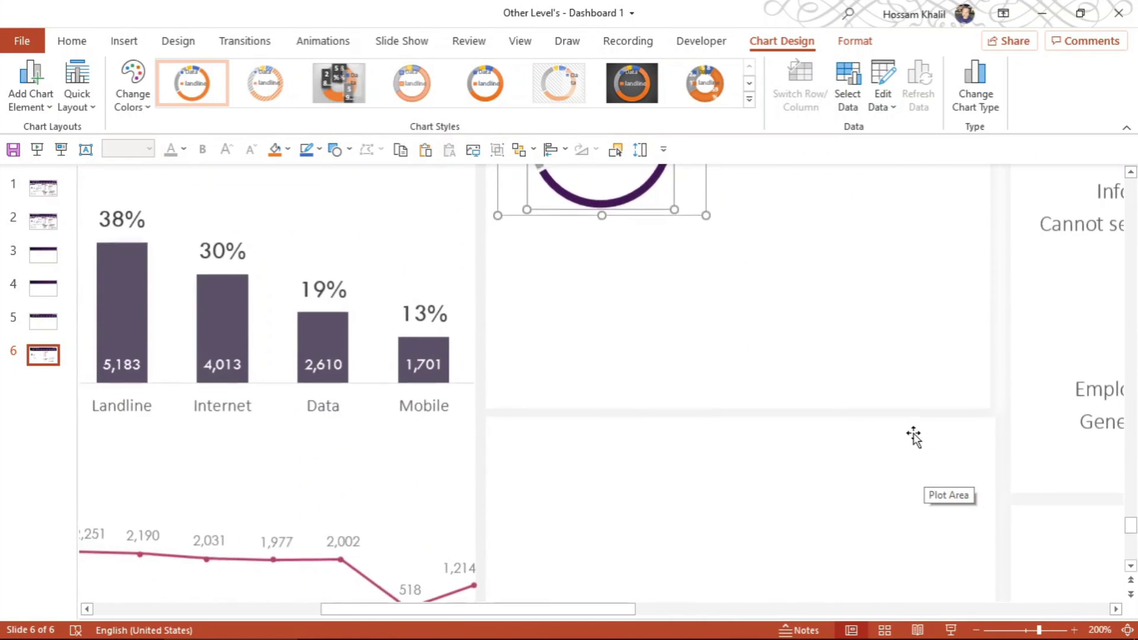
{"action": "scroll", "coordinate": [912, 433], "scroll_direction": "up", "scroll_amount": 3}
- Inspect the Inquiries bar chart's chart type without changing it
{"action": "left_click", "coordinate": [913, 432]}
{"action": "scroll", "coordinate": [913, 433], "scroll_direction": "up", "scroll_amount": 5, "text": "ctrl"}
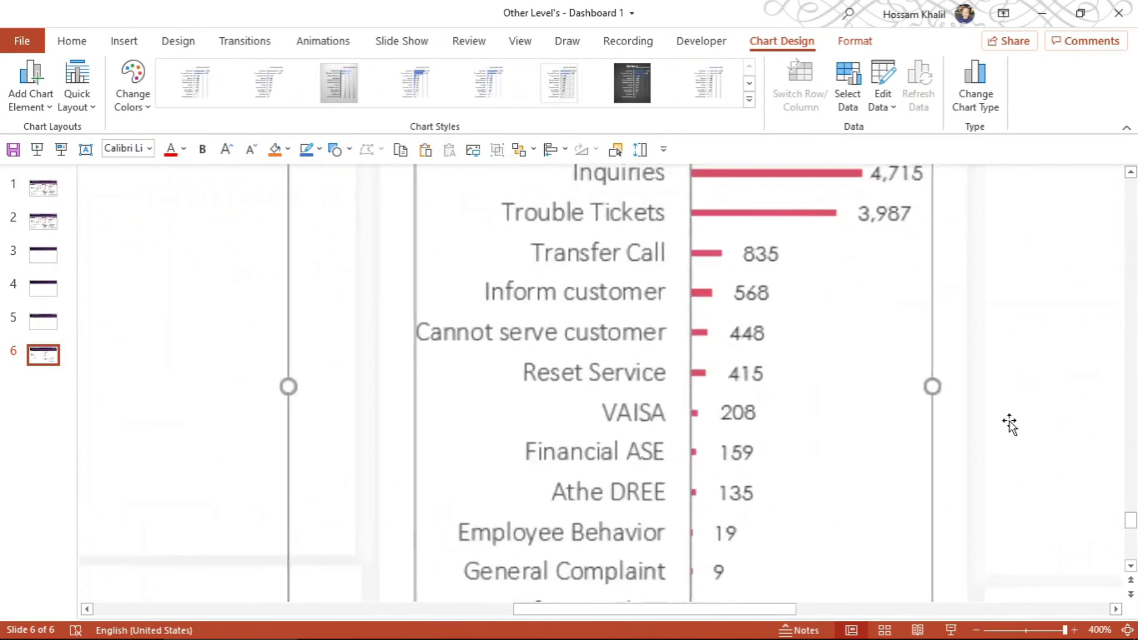
{"action": "scroll", "coordinate": [1009, 424], "scroll_direction": "up", "scroll_amount": 3, "text": "ctrl"}
{"action": "scroll", "coordinate": [812, 363], "scroll_direction": "down", "scroll_amount": 3, "text": "ctrl"}
{"action": "scroll", "coordinate": [800, 348], "scroll_direction": "down", "scroll_amount": 2, "text": "ctrl"}
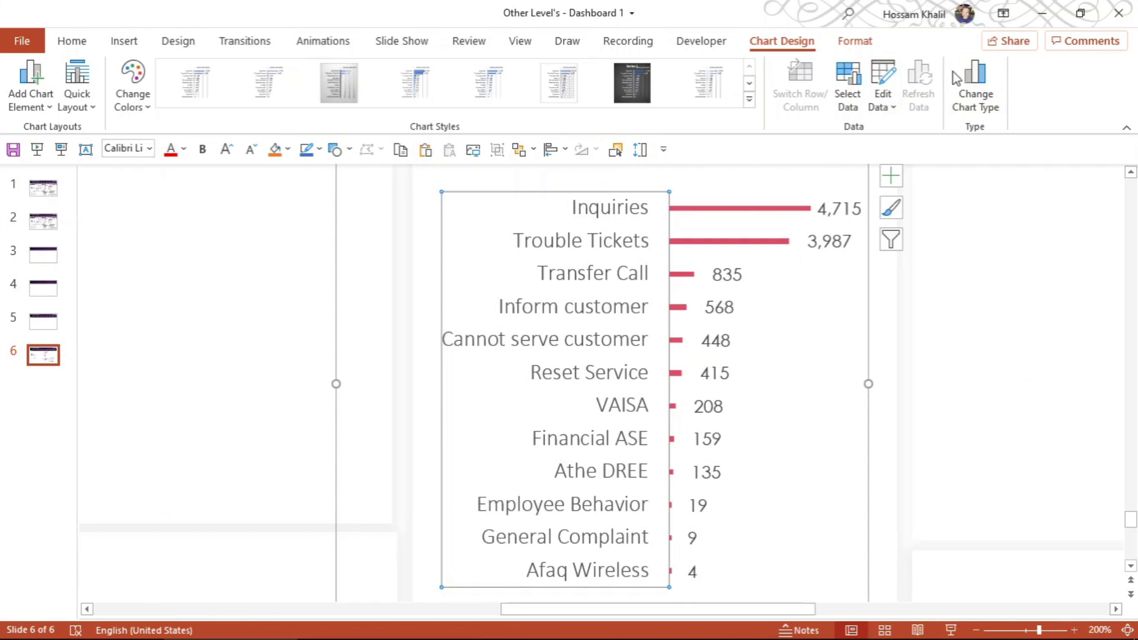
{"action": "left_click", "coordinate": [975, 77]}
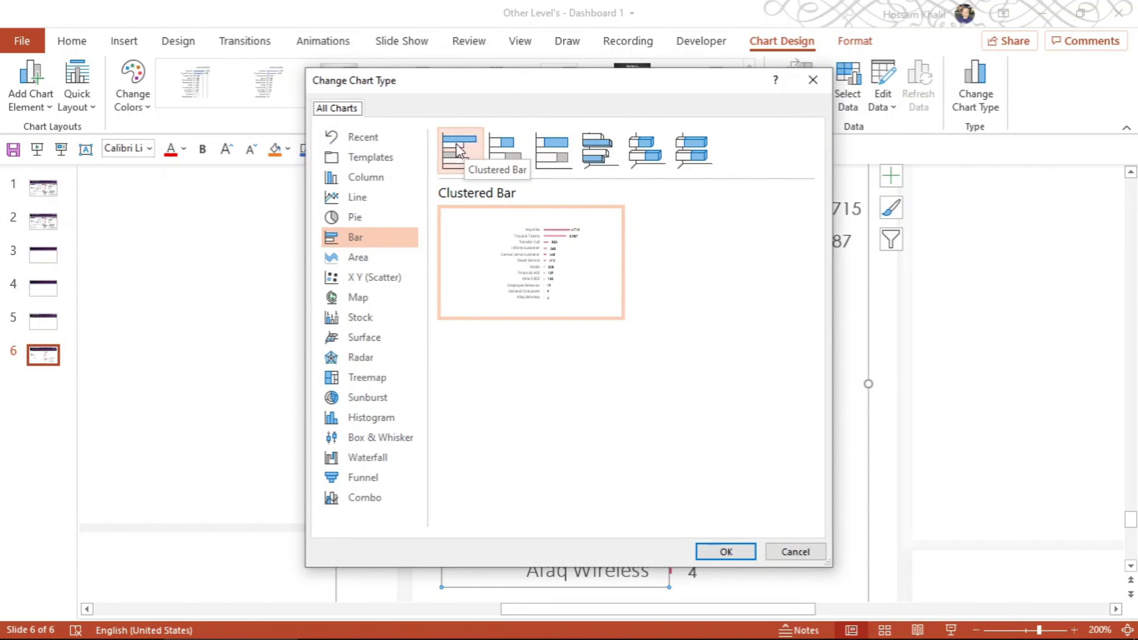
{"action": "left_click", "coordinate": [795, 550]}
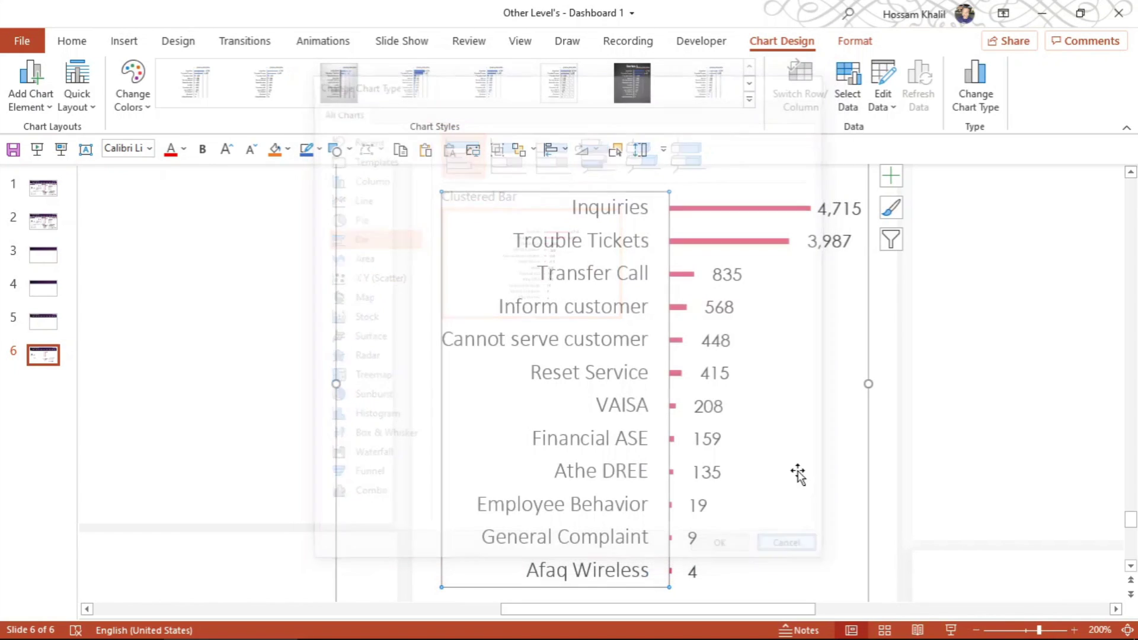
{"action": "scroll", "coordinate": [820, 314], "scroll_direction": "down", "scroll_amount": 5, "text": "ctrl"}
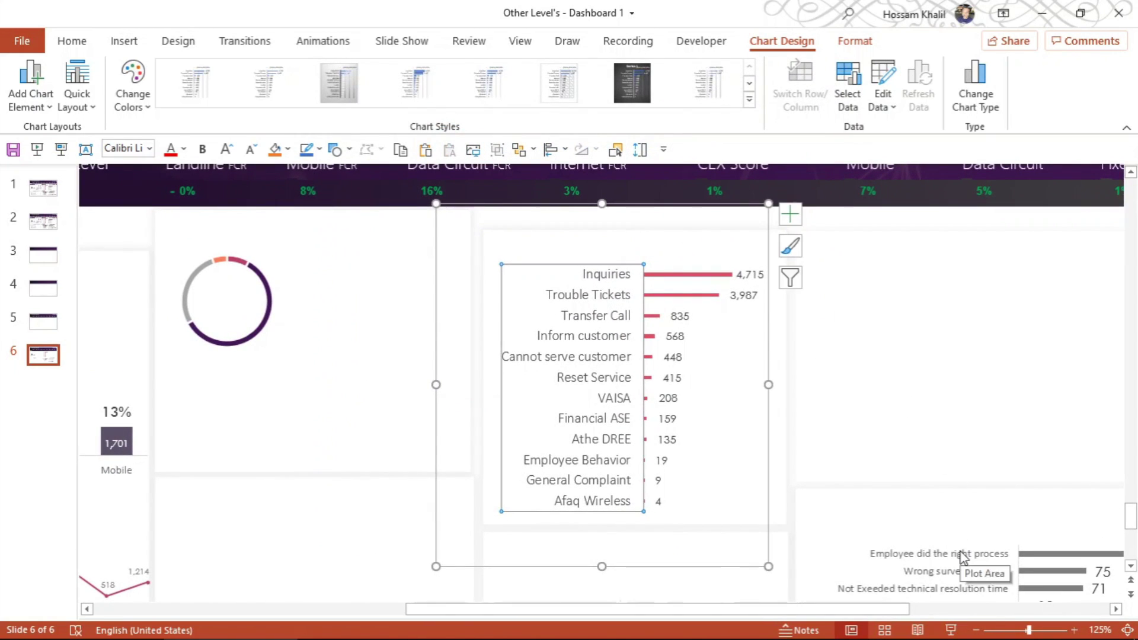
- Inspect the lower-right bar chart's chart type without changing it
{"action": "left_click", "coordinate": [947, 510]}
{"action": "scroll", "coordinate": [812, 488], "scroll_direction": "down", "scroll_amount": 3, "text": "ctrl"}
{"action": "scroll", "coordinate": [812, 489], "scroll_direction": "down", "scroll_amount": 3, "text": "ctrl"}
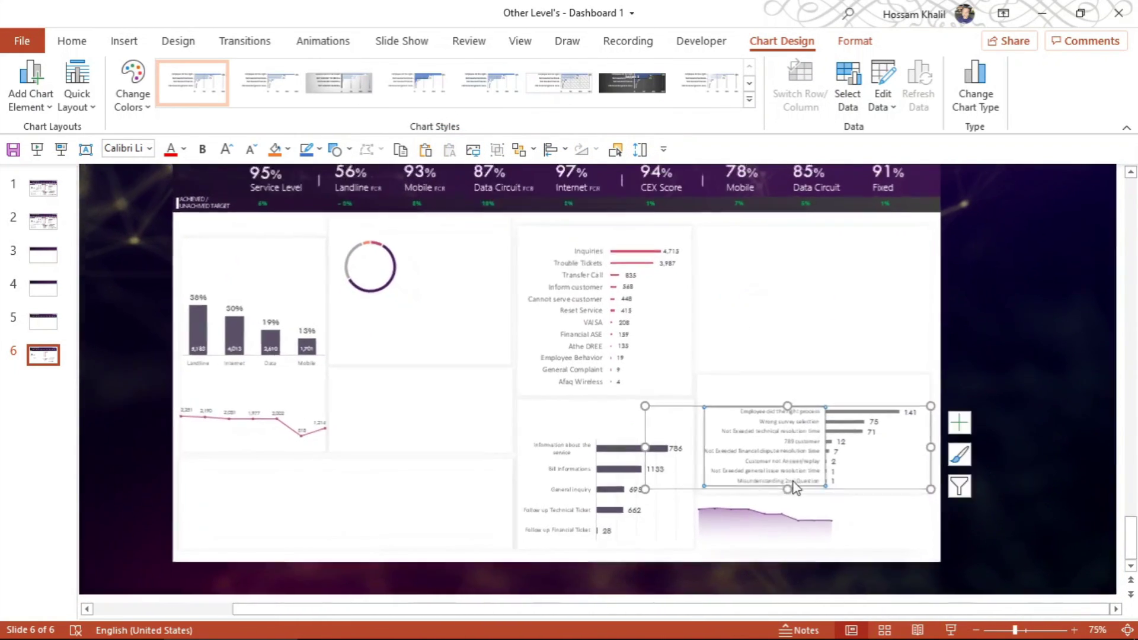
{"action": "scroll", "coordinate": [793, 482], "scroll_direction": "up", "scroll_amount": 4, "text": "ctrl"}
{"action": "scroll", "coordinate": [793, 482], "scroll_direction": "up", "scroll_amount": 3, "text": "ctrl"}
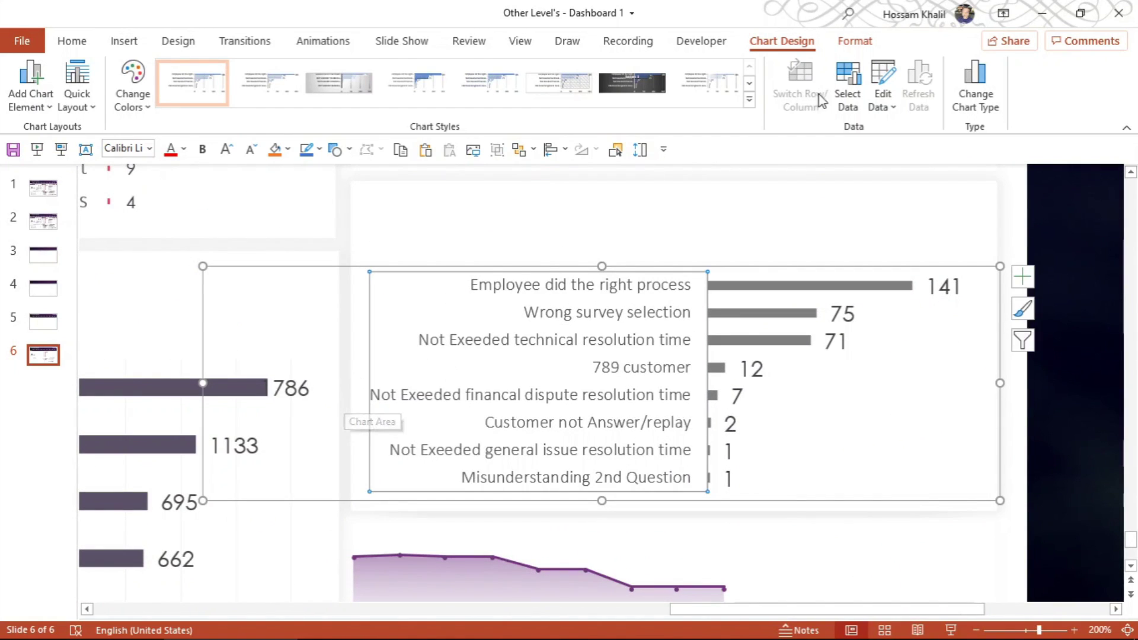
{"action": "left_click", "coordinate": [975, 86]}
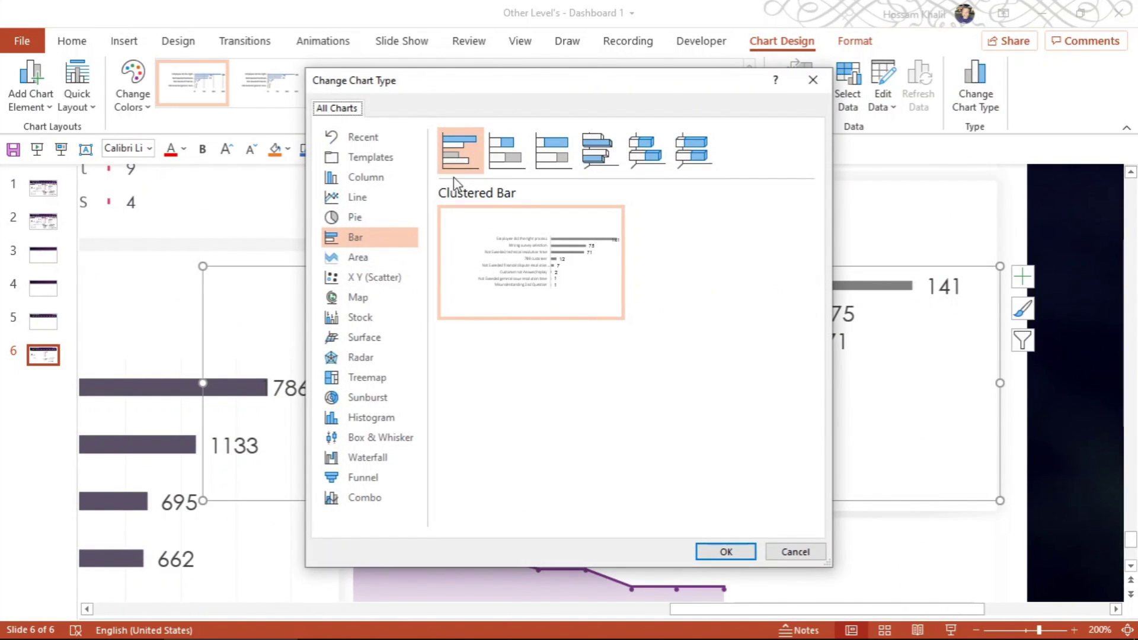
{"action": "left_click", "coordinate": [781, 546]}
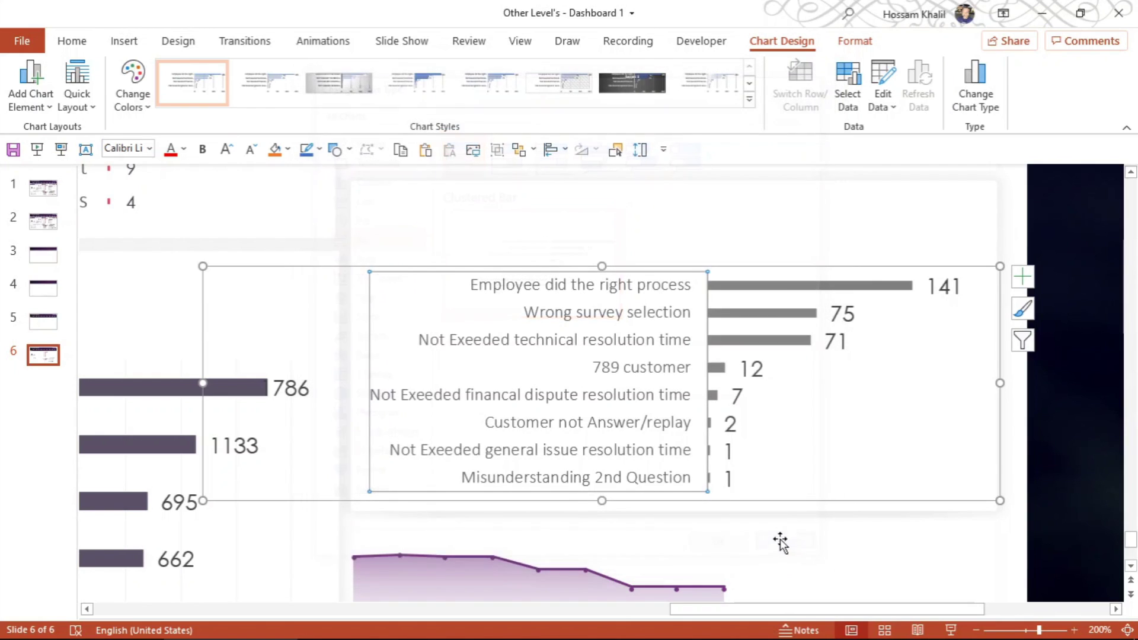
{"action": "scroll", "coordinate": [653, 475], "scroll_direction": "down", "scroll_amount": 2}
- Change the bottom purple chart to a line with shaded area across Series 1–3
{"action": "left_click", "coordinate": [537, 502]}
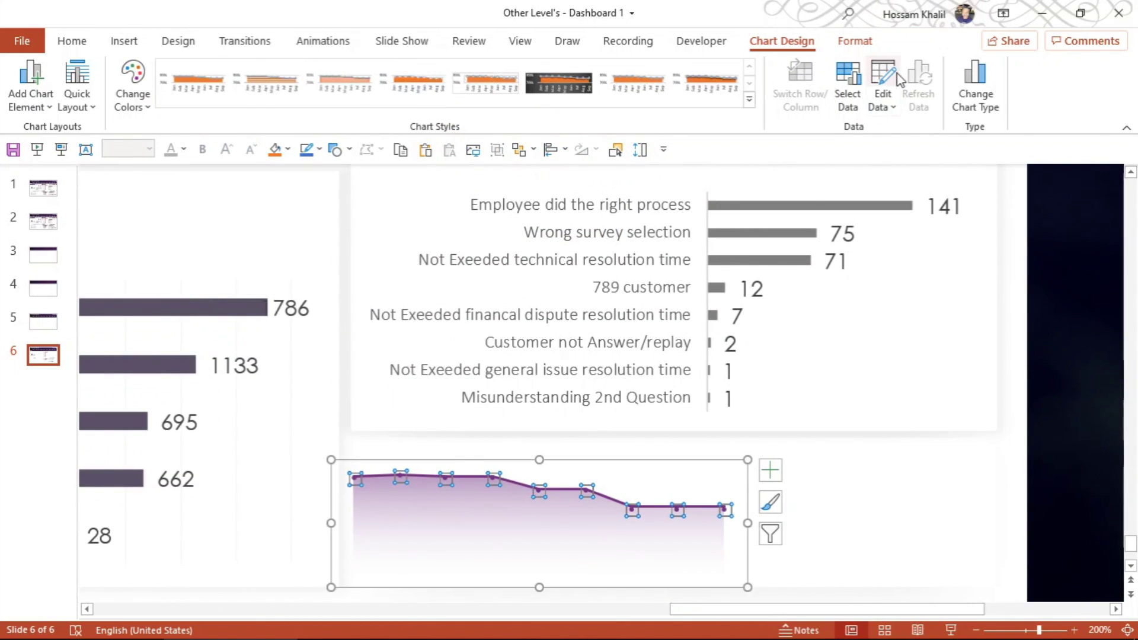
{"action": "left_click", "coordinate": [975, 83]}
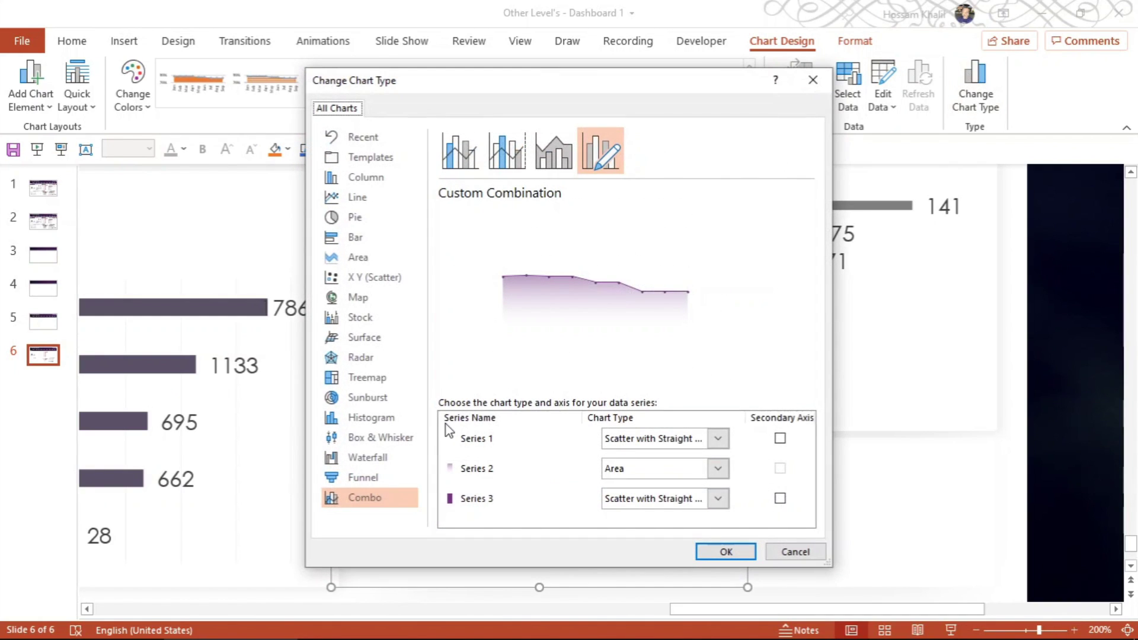
{"action": "left_click", "coordinate": [717, 438]}
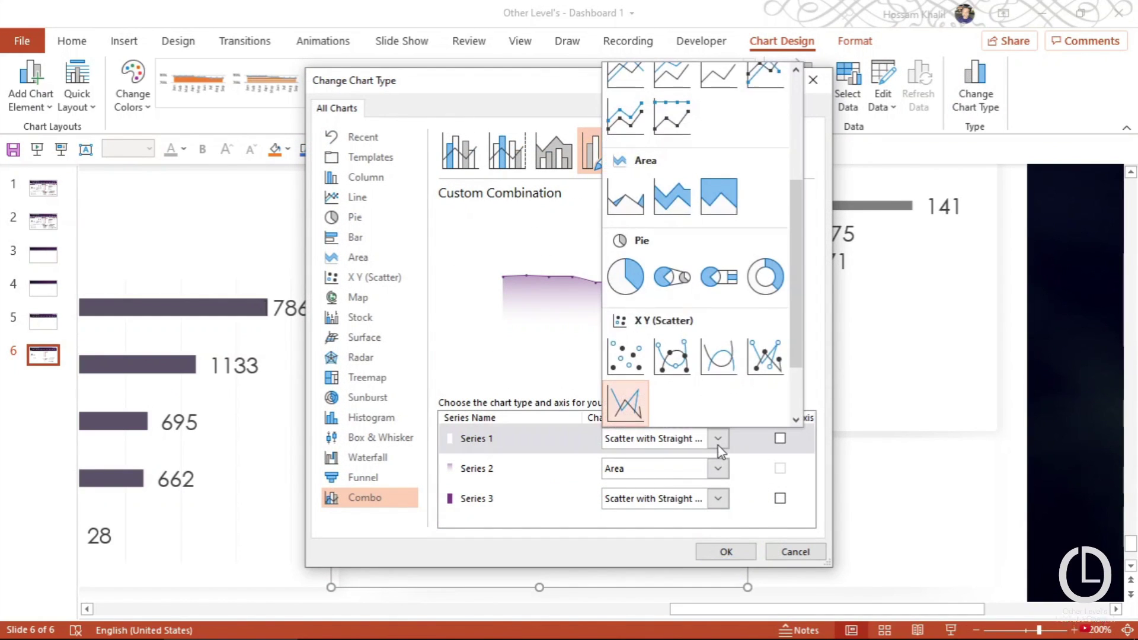
{"action": "left_click", "coordinate": [718, 469]}
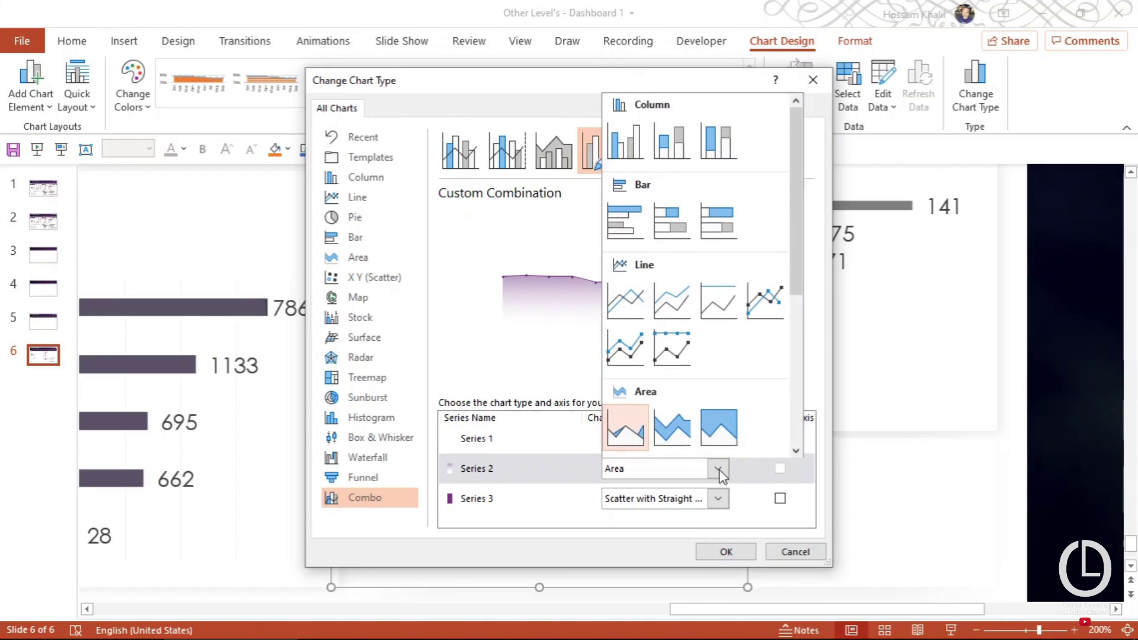
{"action": "left_click", "coordinate": [727, 500]}
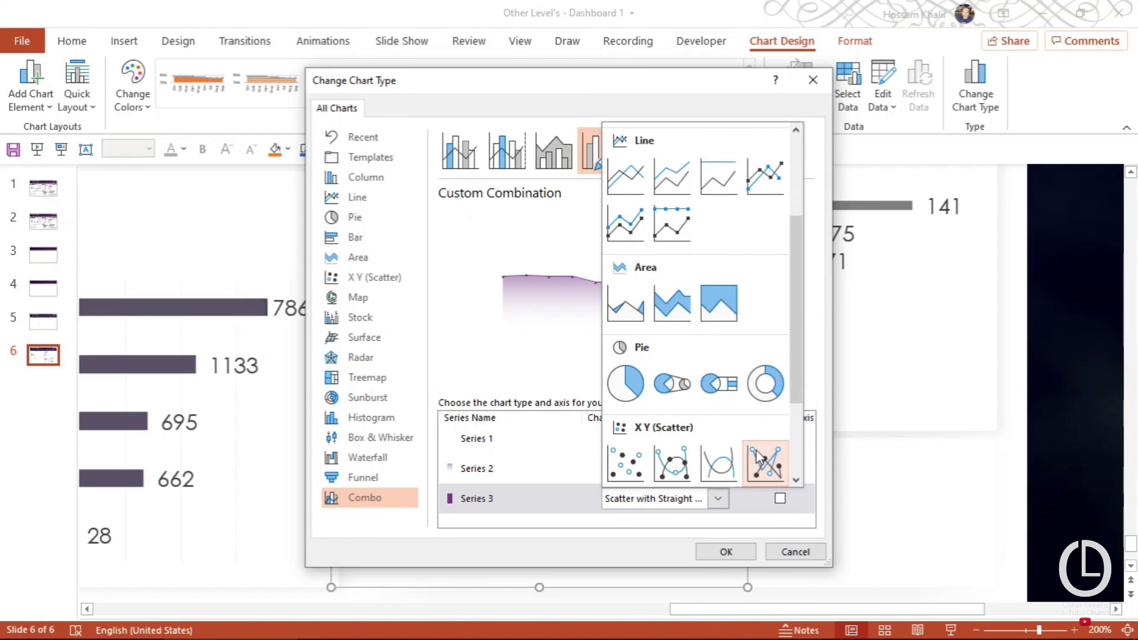
{"action": "left_click", "coordinate": [789, 553]}
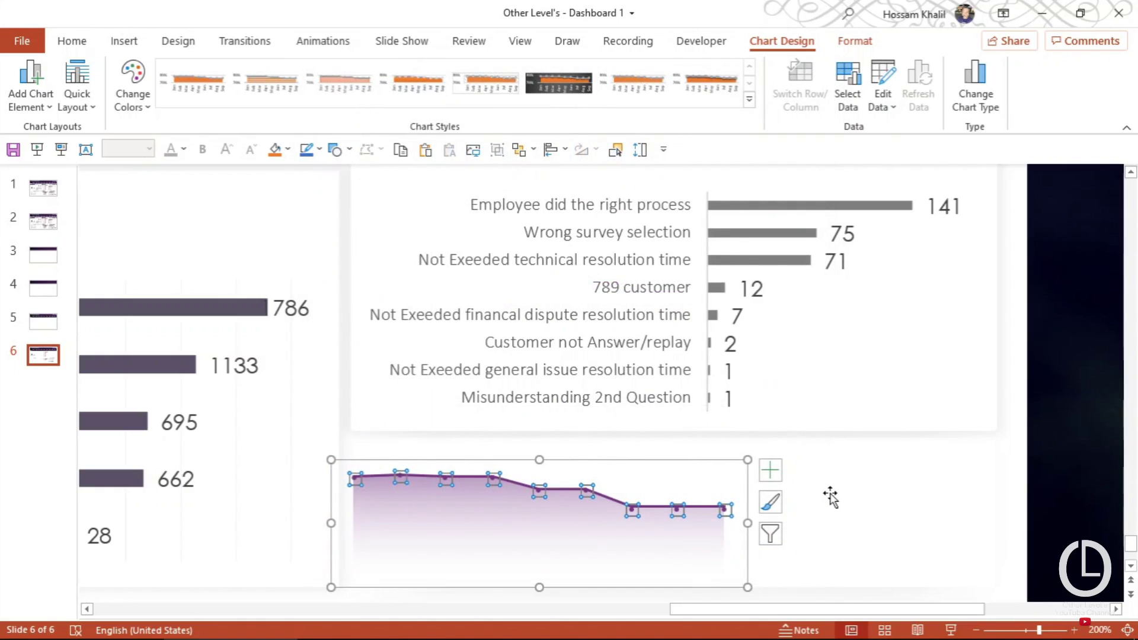
{"action": "left_click", "coordinate": [813, 424]}
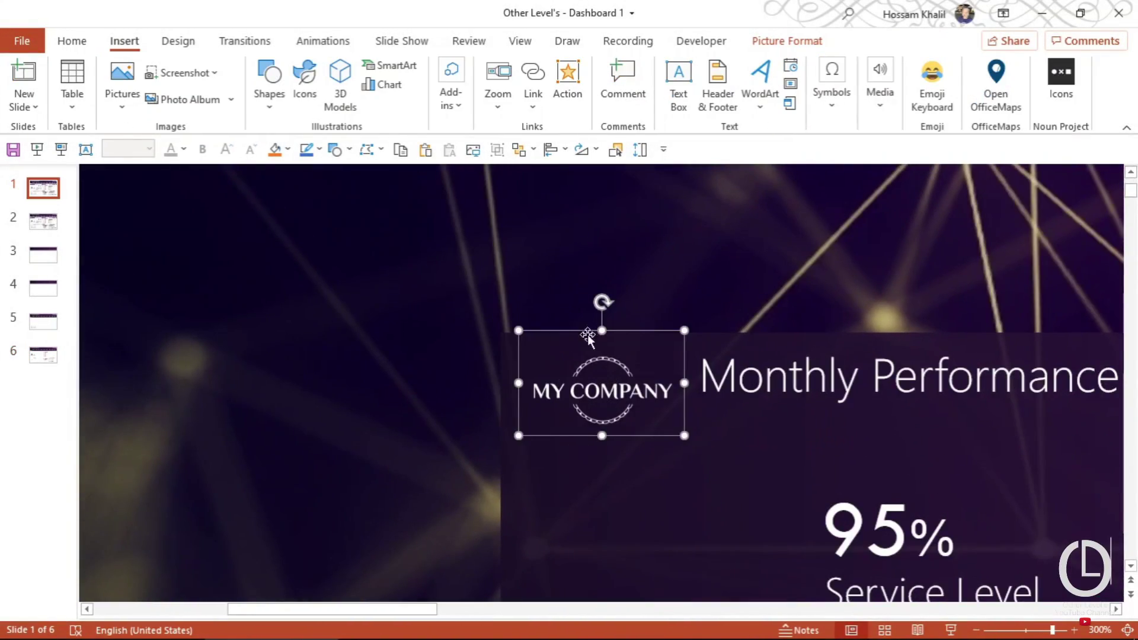
- Search online pictures for 'company logo', browse the results, and cancel without inserting
{"action": "left_click", "coordinate": [125, 97]}
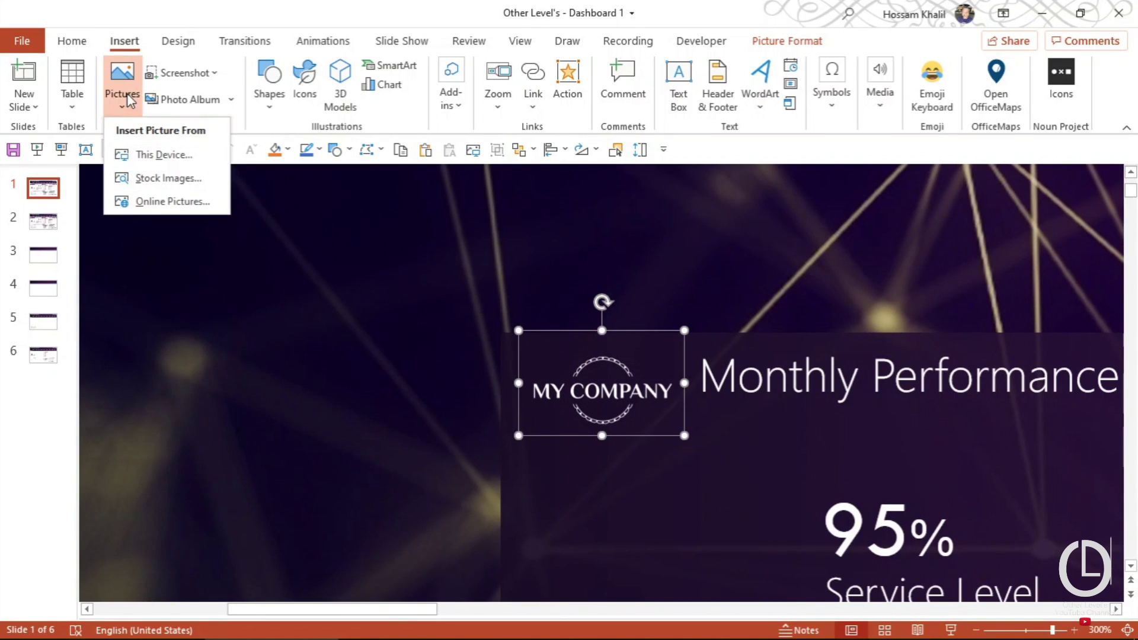
{"action": "left_click", "coordinate": [169, 202]}
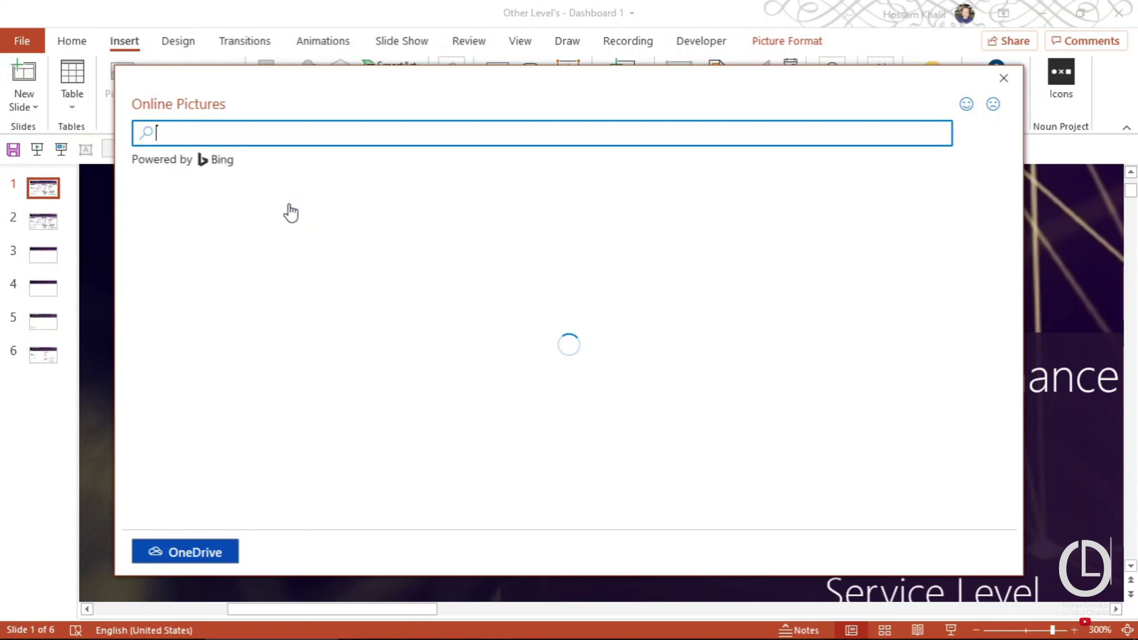
{"action": "type", "text": "company l"}
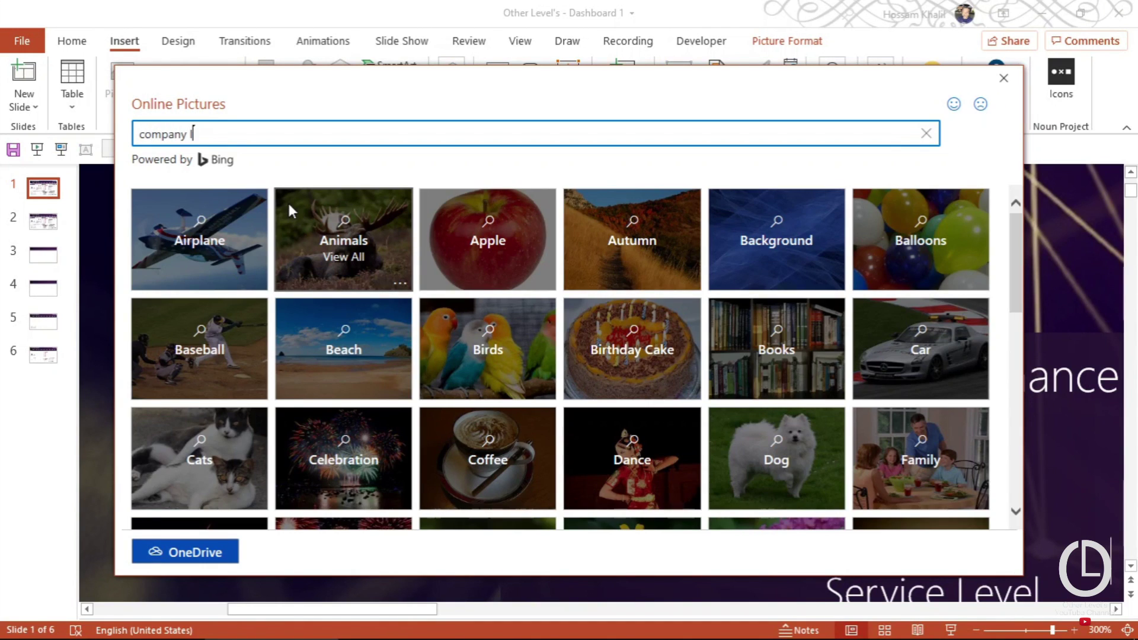
{"action": "type", "text": "ogo"}
{"action": "key", "text": "Return"}
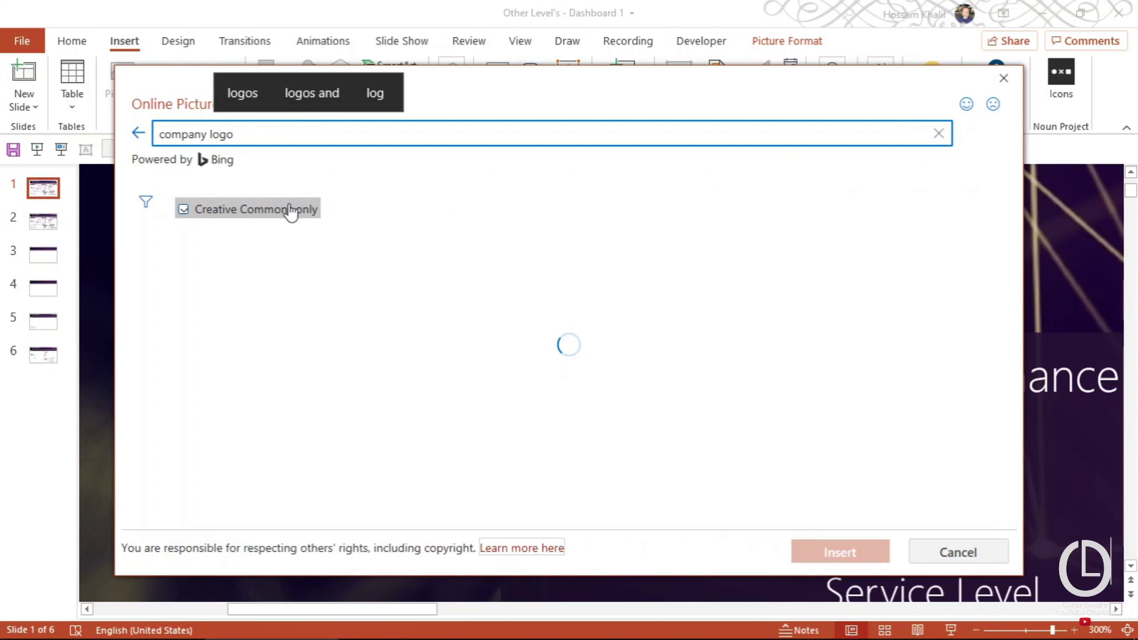
{"action": "scroll", "coordinate": [294, 427], "scroll_direction": "down", "scroll_amount": 3}
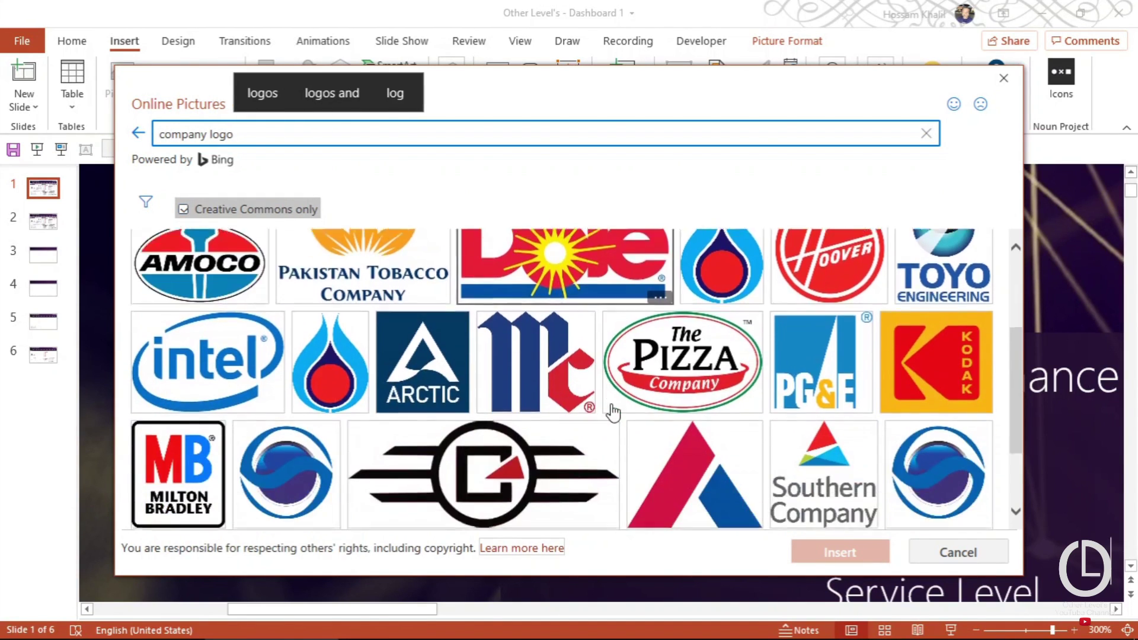
{"action": "scroll", "coordinate": [521, 392], "scroll_direction": "down", "scroll_amount": 2}
{"action": "left_click", "coordinate": [955, 554]}
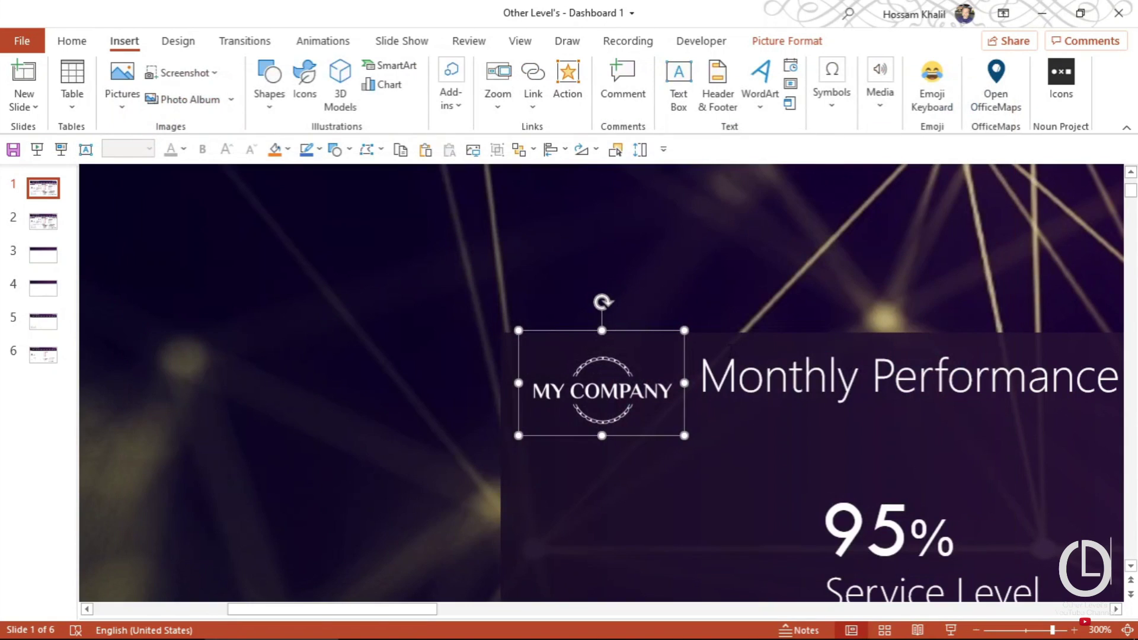
{"action": "double_click", "coordinate": [797, 377]}
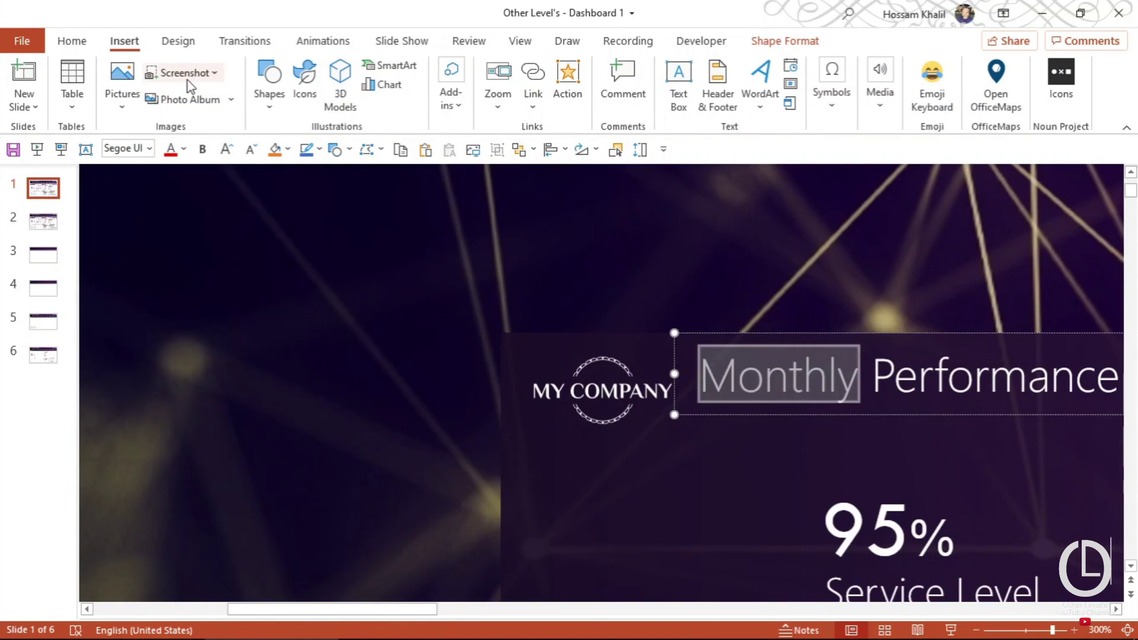
{"action": "left_click", "coordinate": [73, 42]}
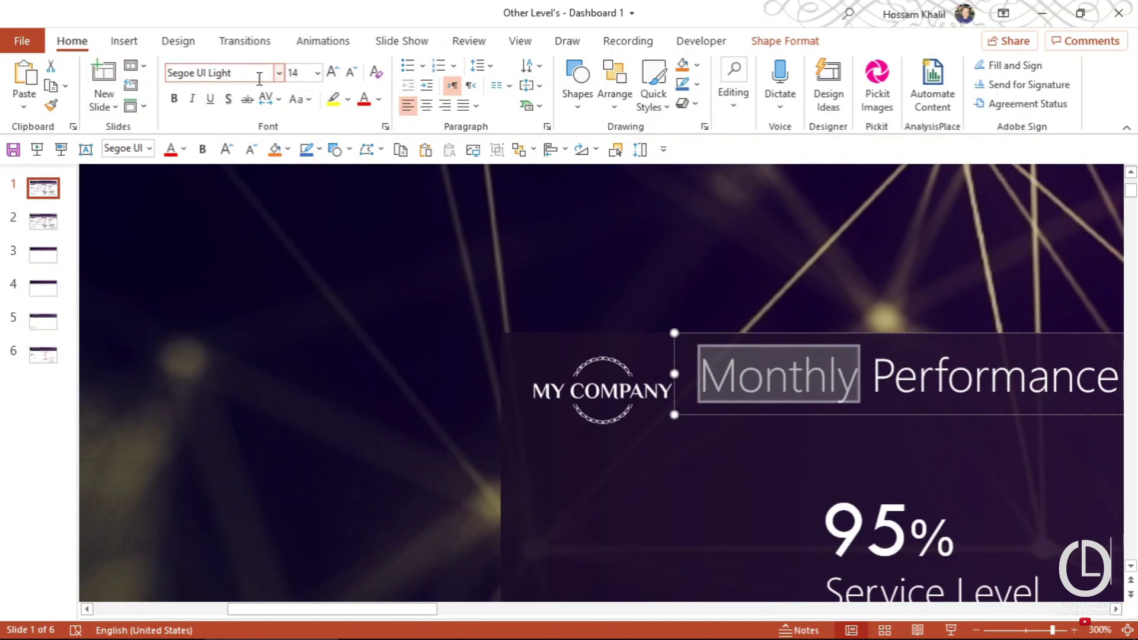
{"action": "scroll", "coordinate": [845, 509], "scroll_direction": "down", "scroll_amount": 5, "text": "ctrl"}
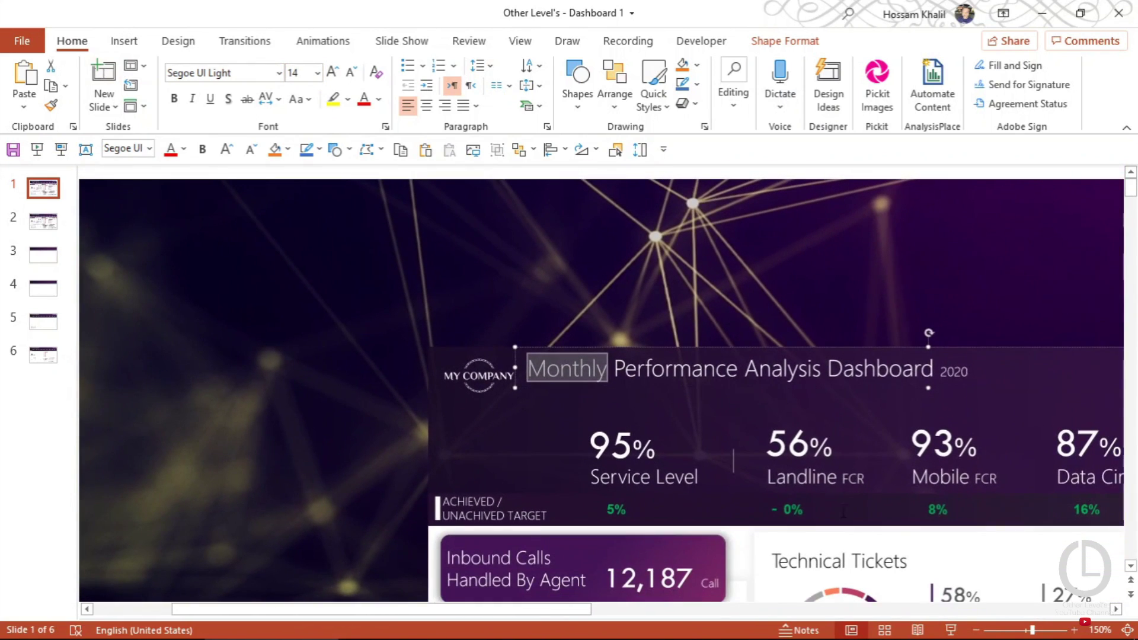
{"action": "left_click", "coordinate": [626, 546]}
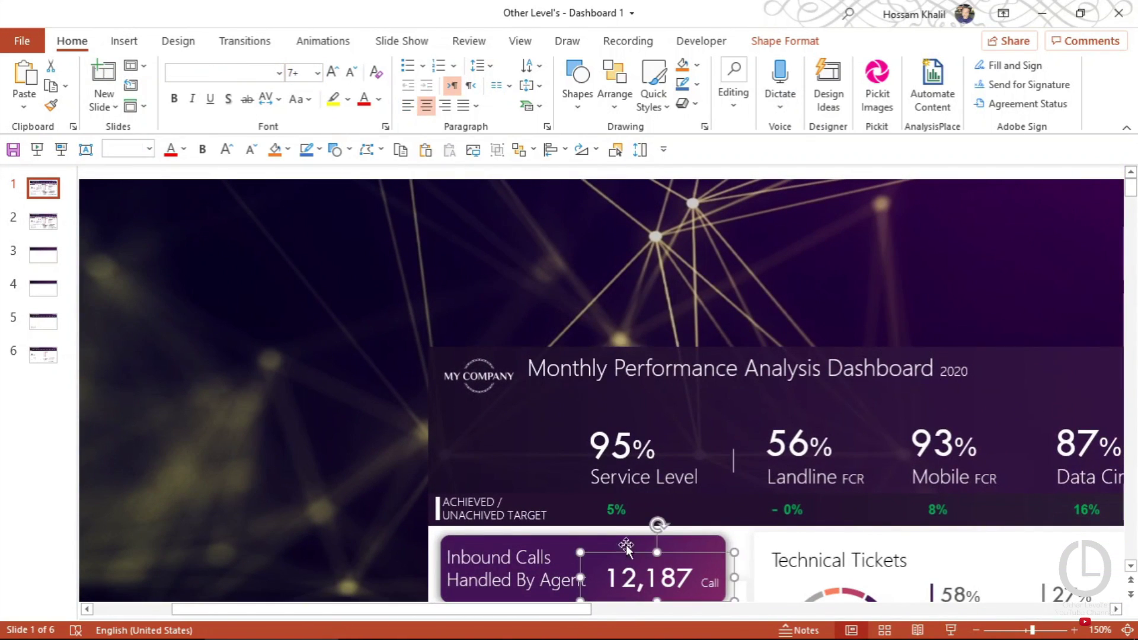
{"action": "scroll", "coordinate": [626, 545], "scroll_direction": "down", "scroll_amount": 1}
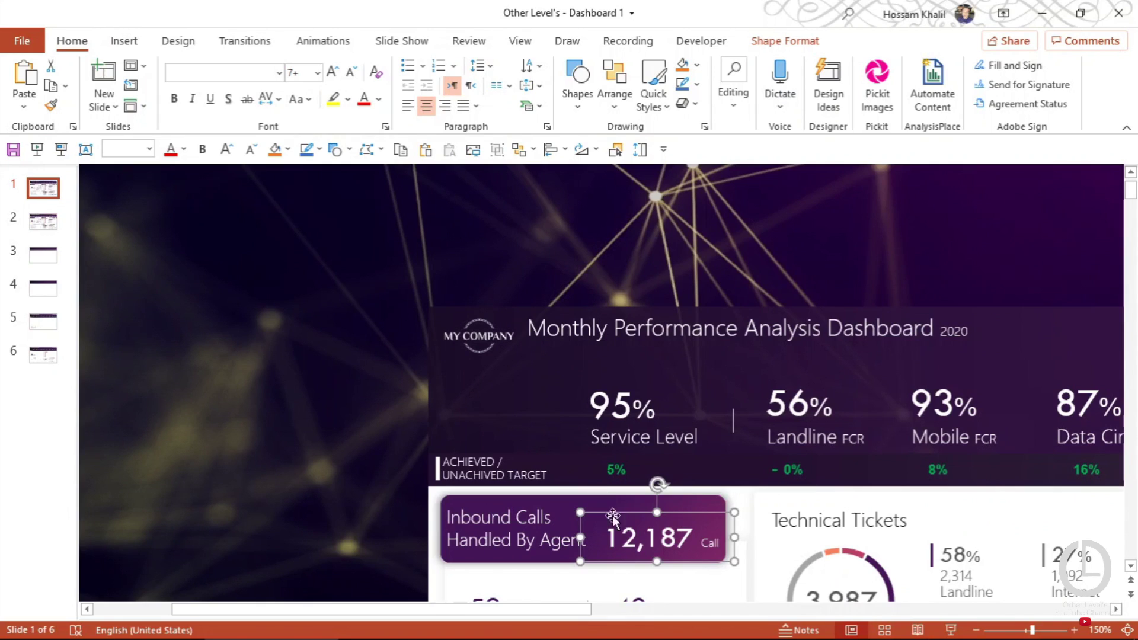
{"action": "key", "text": "ctrl+a"}
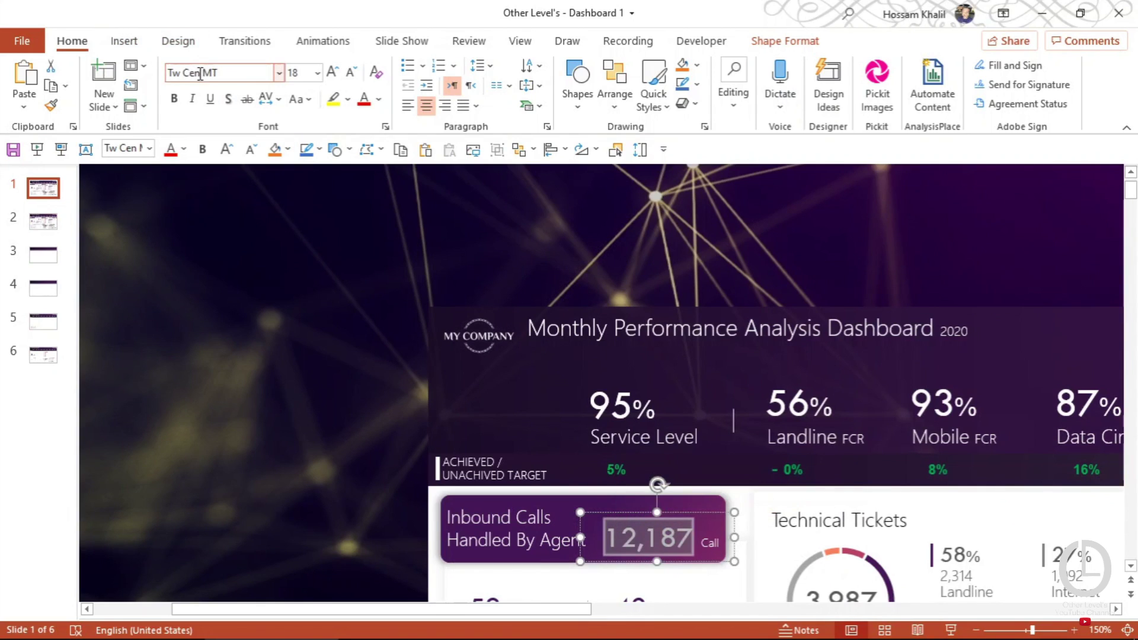
{"action": "left_click", "coordinate": [596, 503]}
{"action": "left_click", "coordinate": [682, 533]}
{"action": "left_click", "coordinate": [706, 504]}
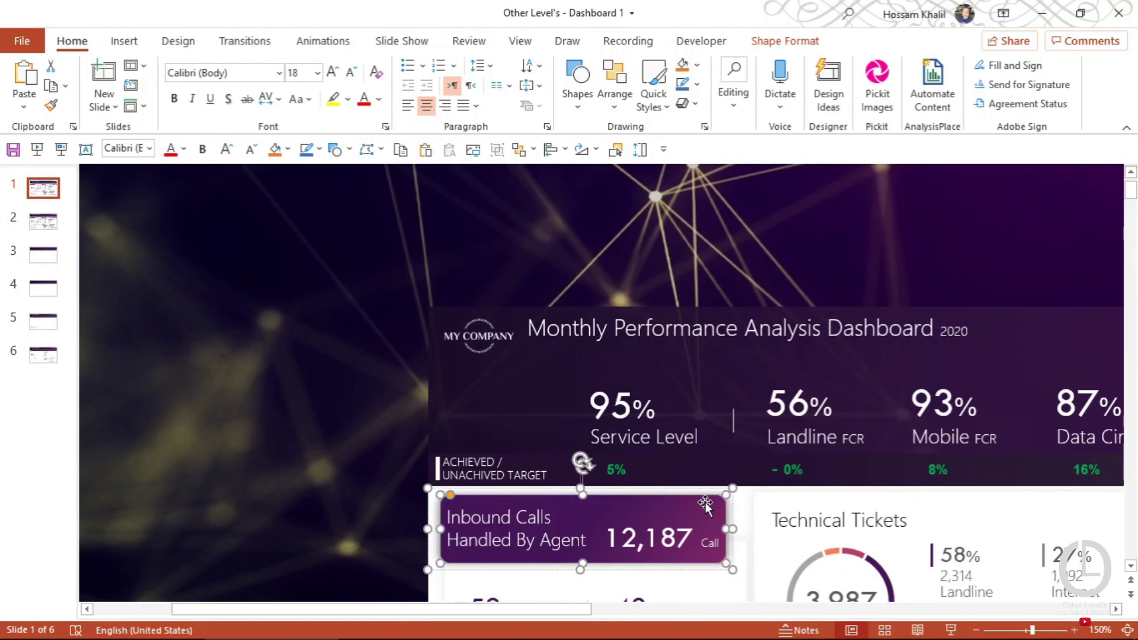
- Inspect the Inbound Calls card's gradient fill and middle stop colour without changes
{"action": "left_click", "coordinate": [705, 127]}
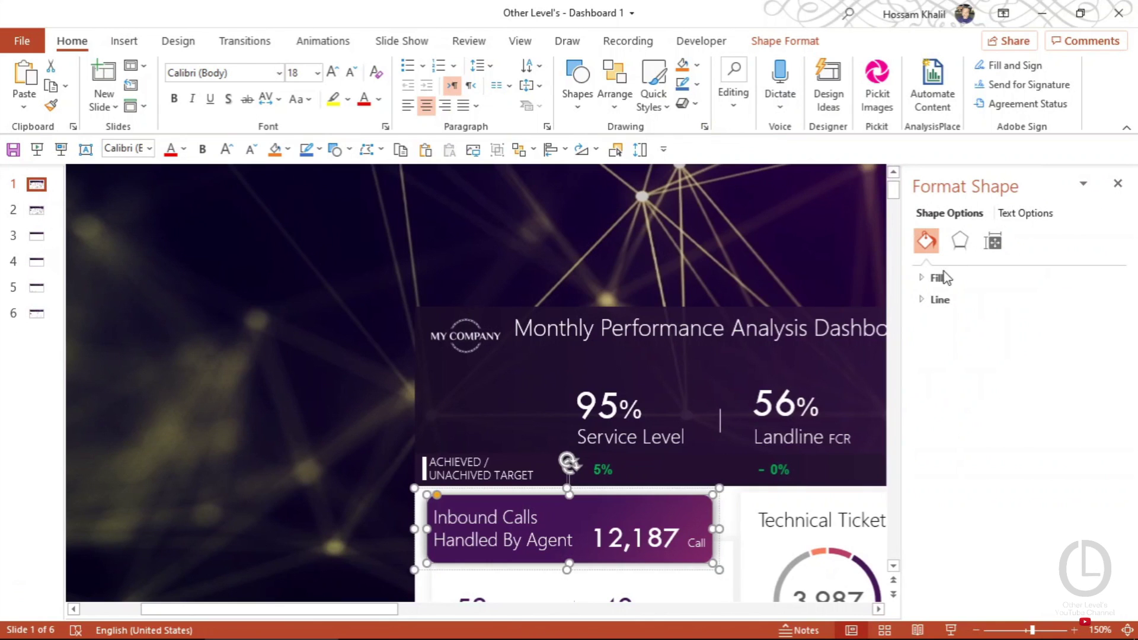
{"action": "left_click", "coordinate": [926, 278]}
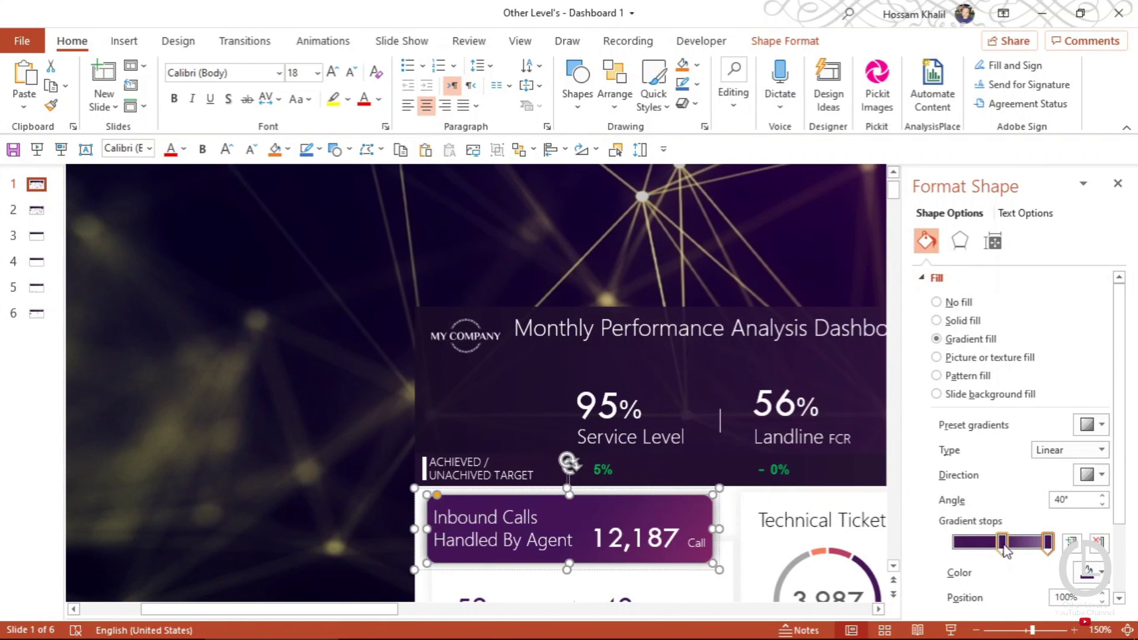
{"action": "scroll", "coordinate": [1119, 415], "scroll_direction": "down", "scroll_amount": 3}
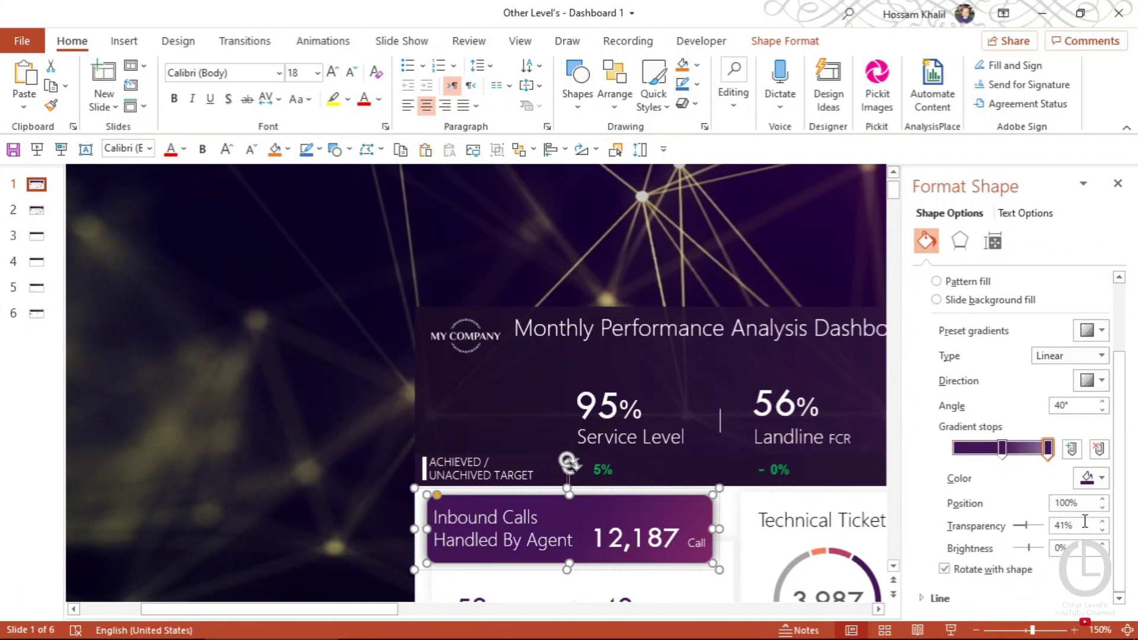
{"action": "left_click", "coordinate": [1005, 450]}
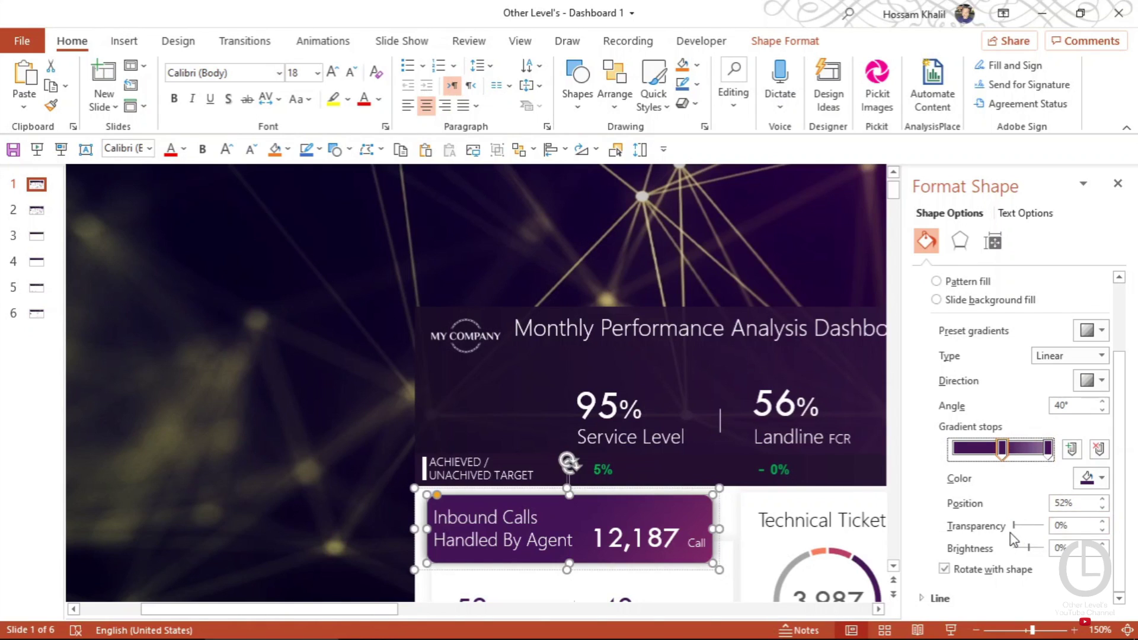
{"action": "left_click", "coordinate": [1093, 479]}
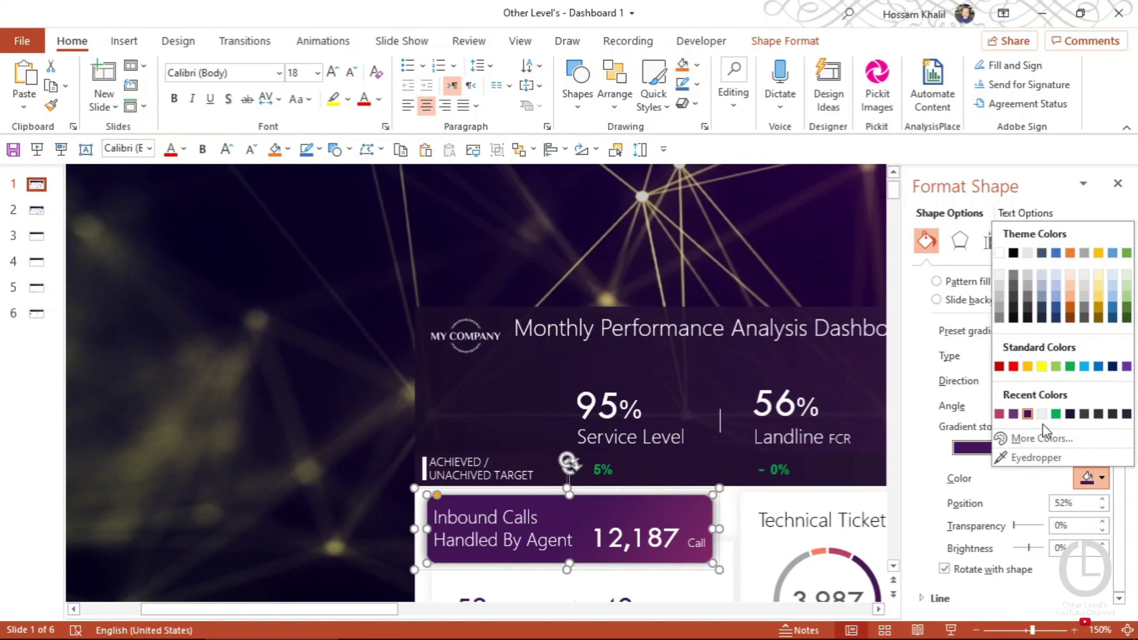
{"action": "left_click", "coordinate": [1091, 588]}
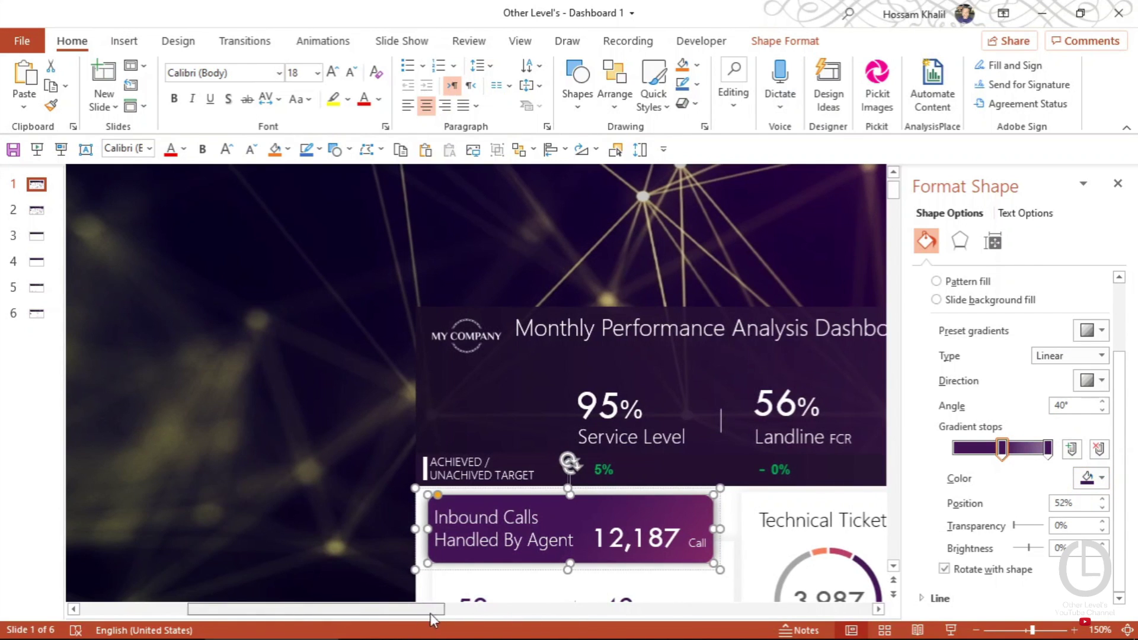
- Zoom out and select the Africa map graphic, cancelling an accidental move
{"action": "left_click_drag", "start_coordinate": [373, 608], "coordinate": [476, 608]}
{"action": "scroll", "coordinate": [569, 578], "scroll_direction": "down", "scroll_amount": 2}
{"action": "scroll", "coordinate": [604, 539], "scroll_direction": "down", "scroll_amount": 3}
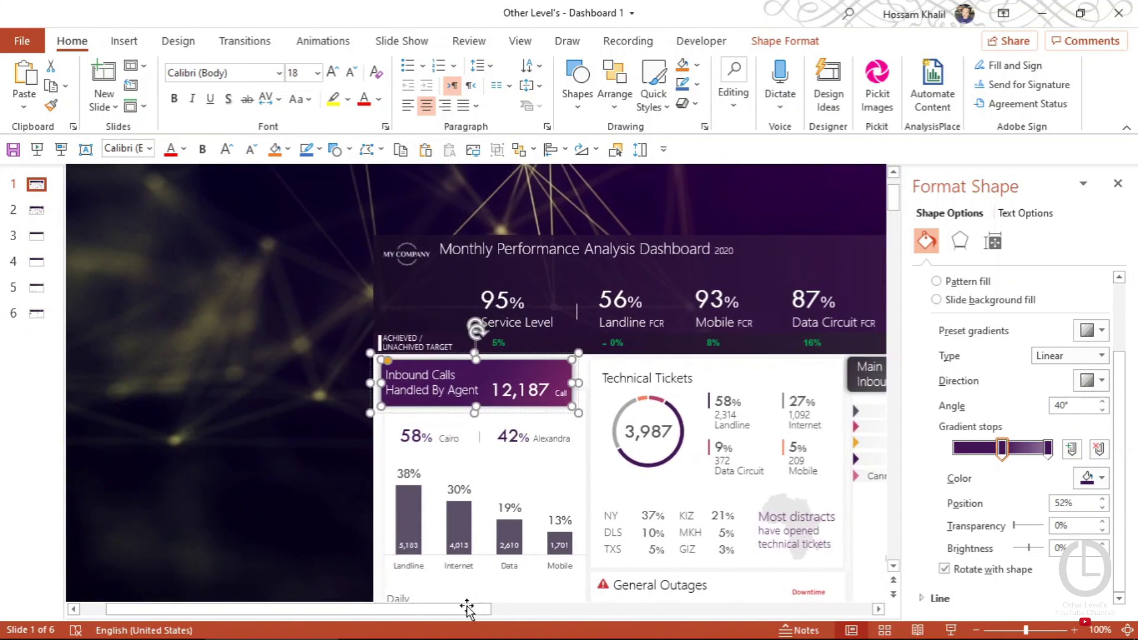
{"action": "left_click", "coordinate": [604, 503]}
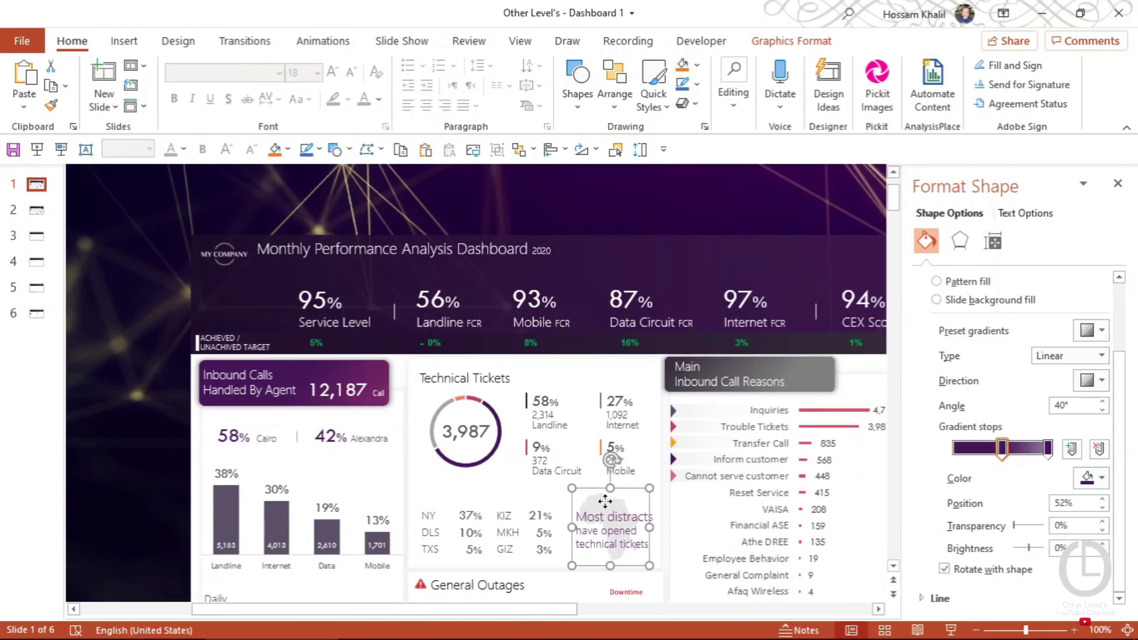
{"action": "mouse_move", "coordinate": [583, 486]}
{"action": "left_mouse_down"}
{"action": "mouse_move", "coordinate": [554, 424]}
{"action": "mouse_move", "coordinate": [569, 438]}
{"action": "left_mouse_up"}
{"action": "key", "text": "Escape"}
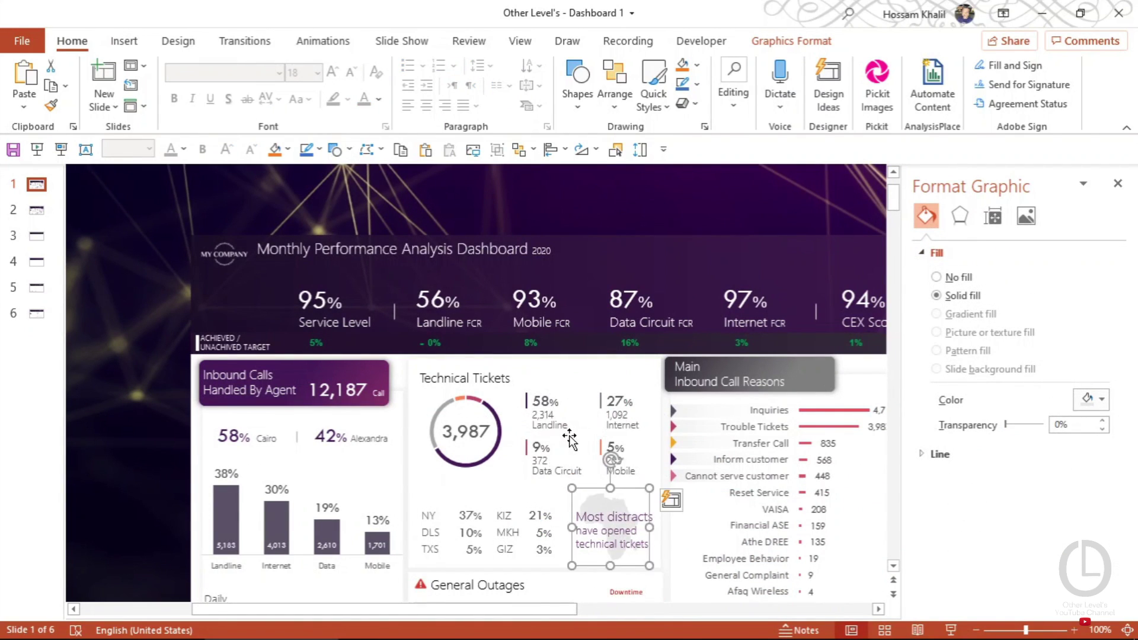
- Search the icon library for 'africa' and insert the Africa map icon
{"action": "left_click", "coordinate": [139, 43]}
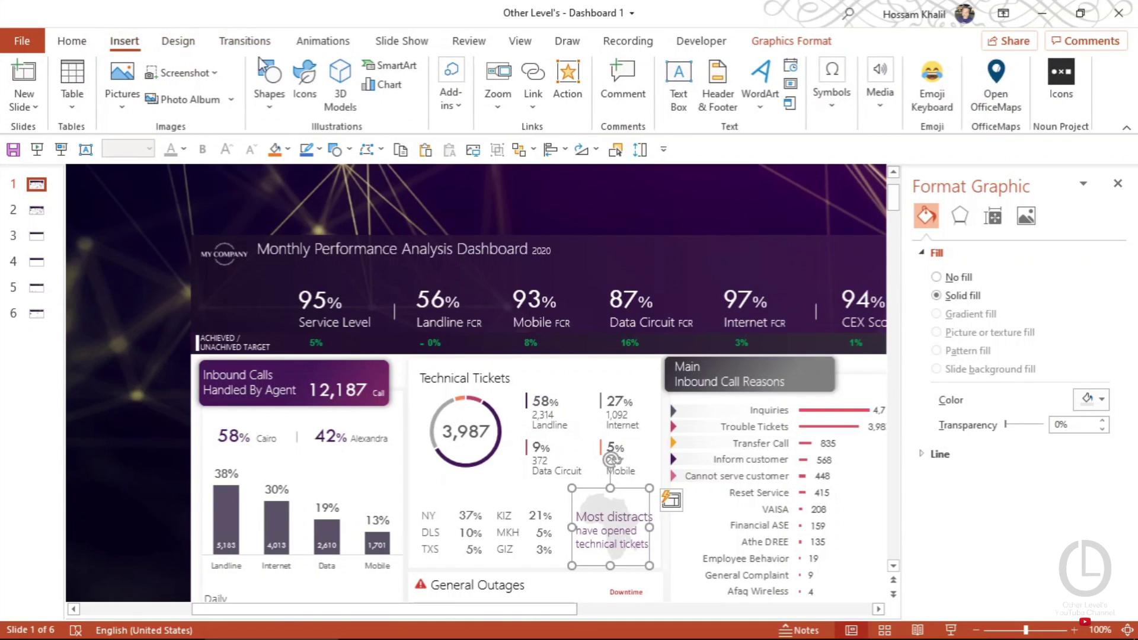
{"action": "left_click", "coordinate": [305, 75]}
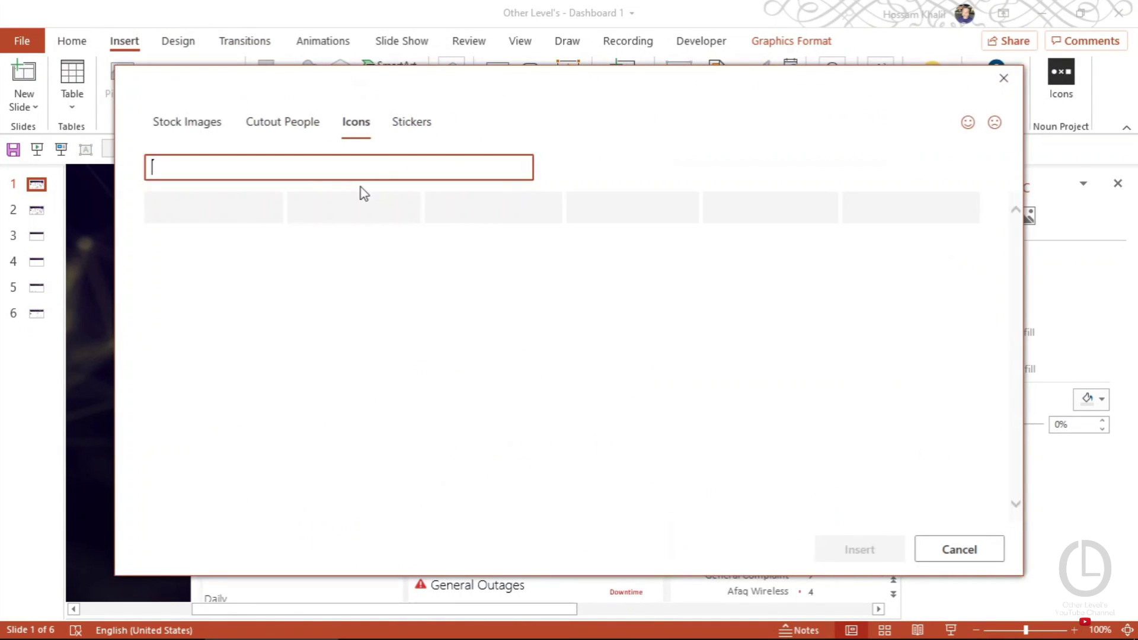
{"action": "type", "text": "af"}
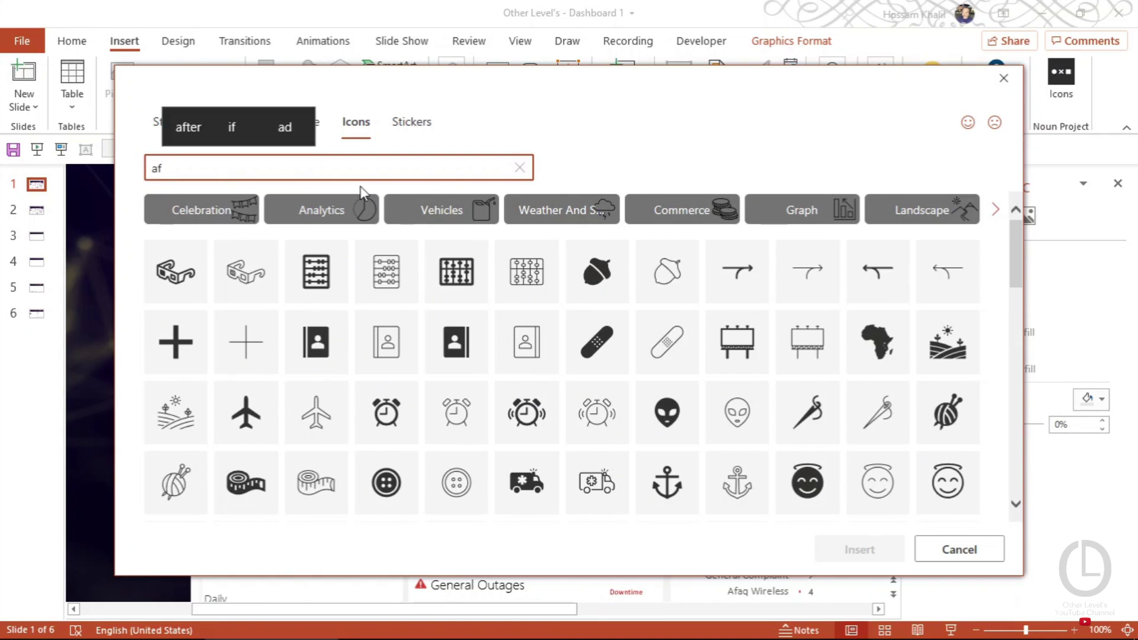
{"action": "type", "text": "rica"}
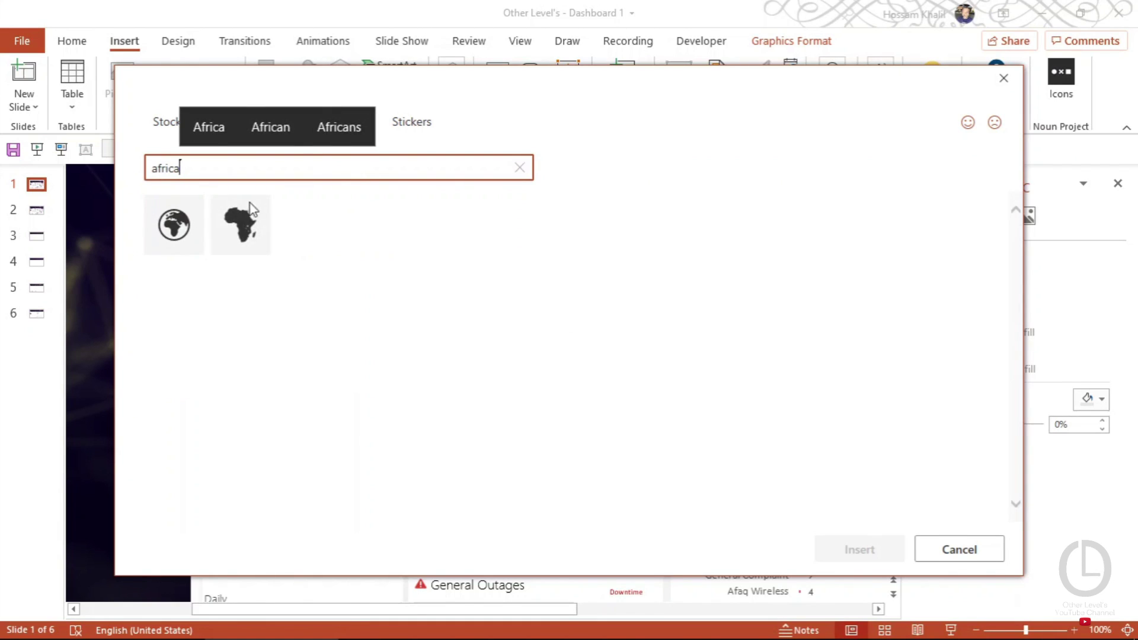
{"action": "left_click", "coordinate": [255, 213]}
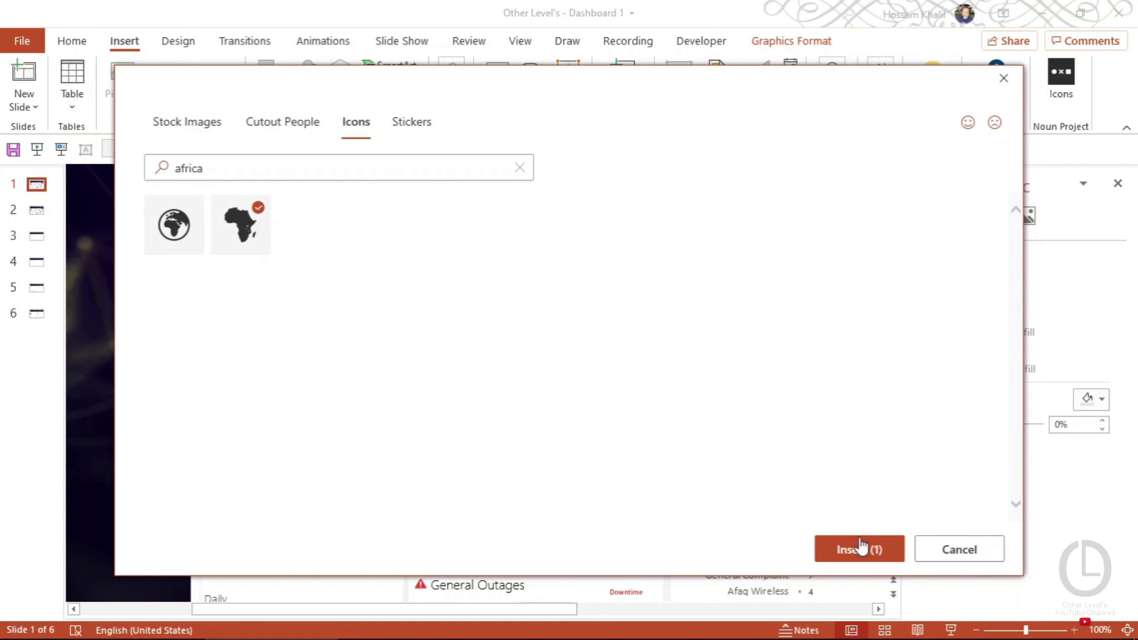
{"action": "left_click", "coordinate": [860, 548]}
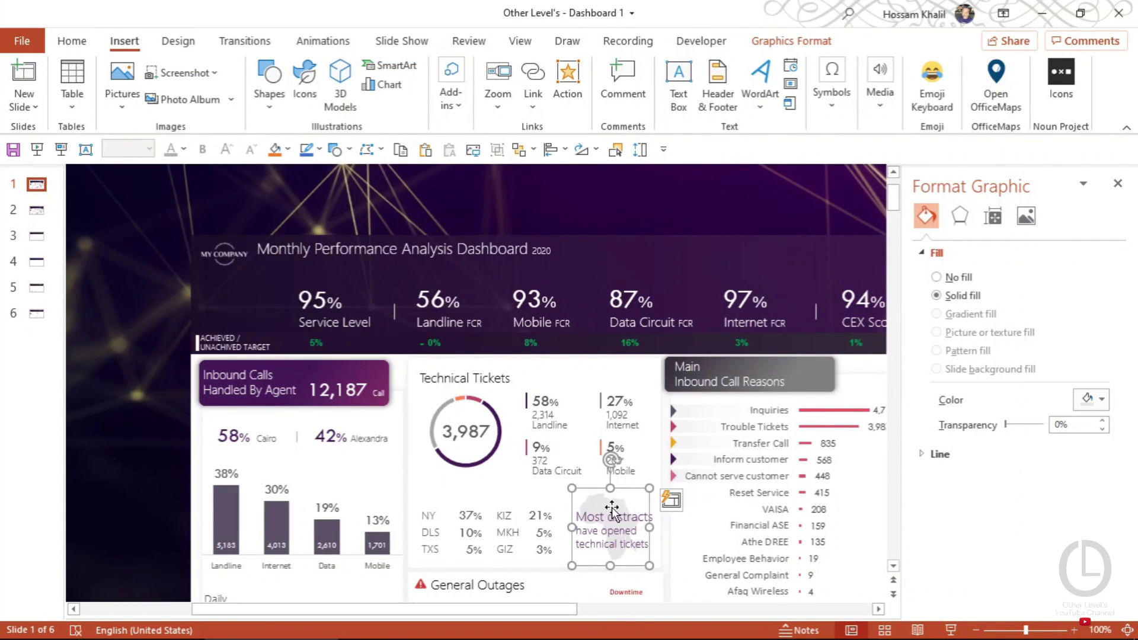
{"action": "left_click", "coordinate": [523, 399]}
{"action": "double_click", "coordinate": [458, 376]}
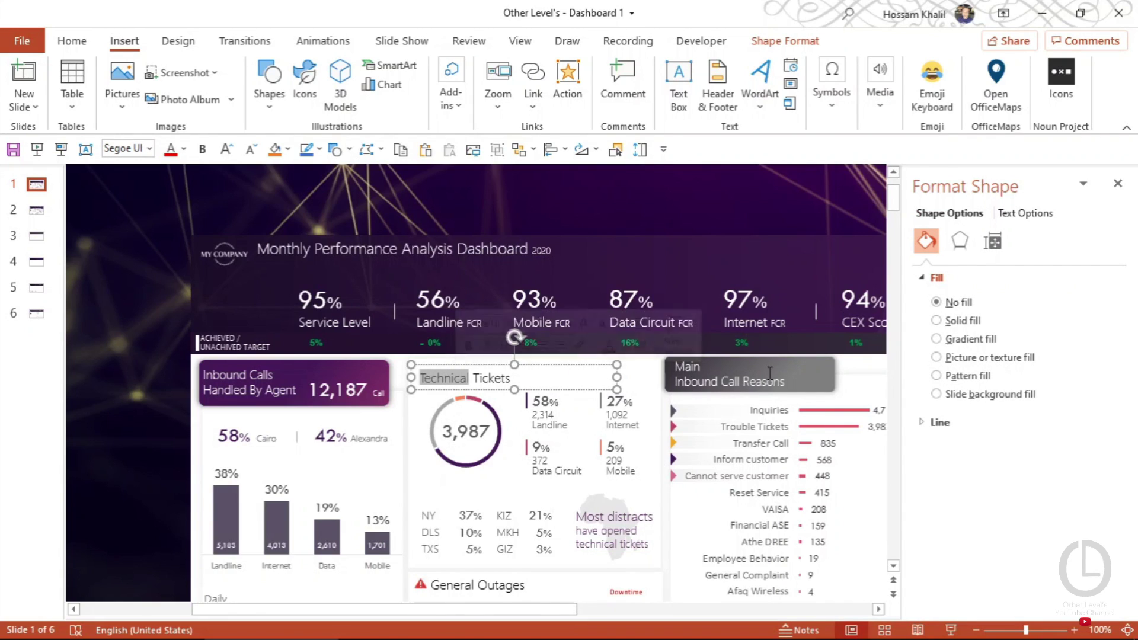
{"action": "left_click", "coordinate": [799, 374]}
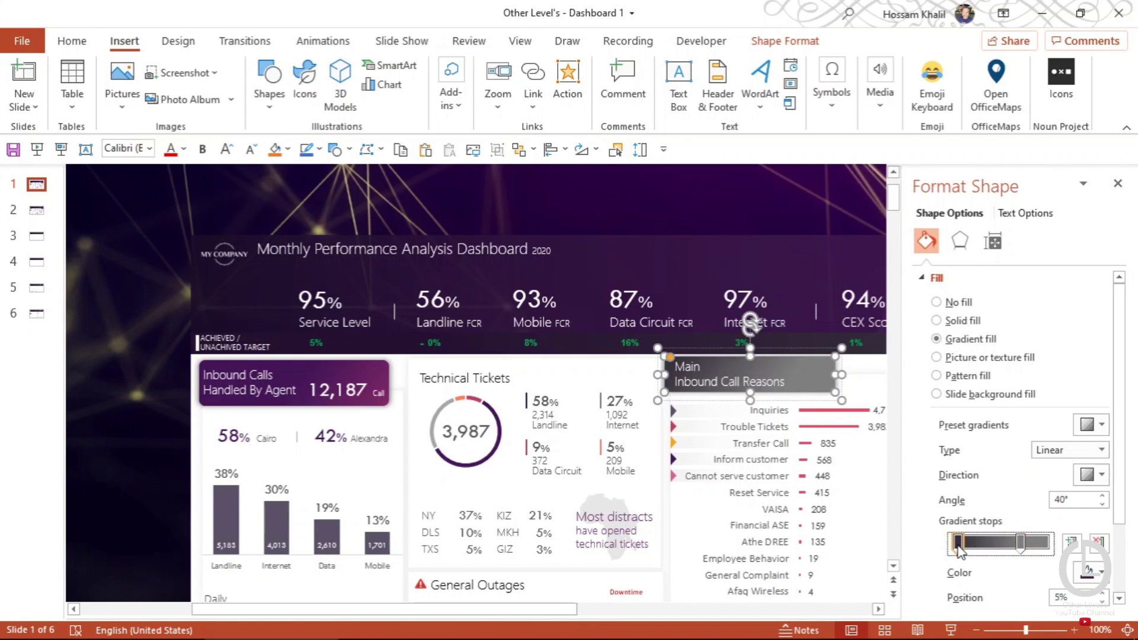
{"action": "left_click_drag", "start_coordinate": [578, 609], "coordinate": [724, 609]}
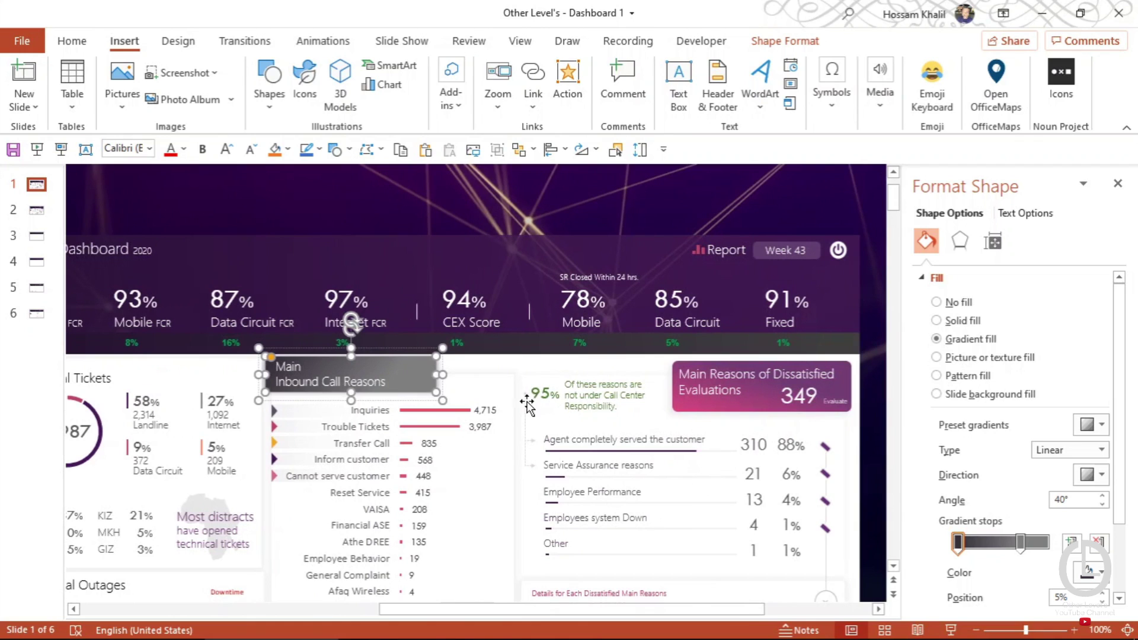
{"action": "left_click", "coordinate": [524, 406]}
{"action": "scroll", "coordinate": [524, 406], "scroll_direction": "up", "scroll_amount": 3}
{"action": "scroll", "coordinate": [516, 379], "scroll_direction": "up", "scroll_amount": 3}
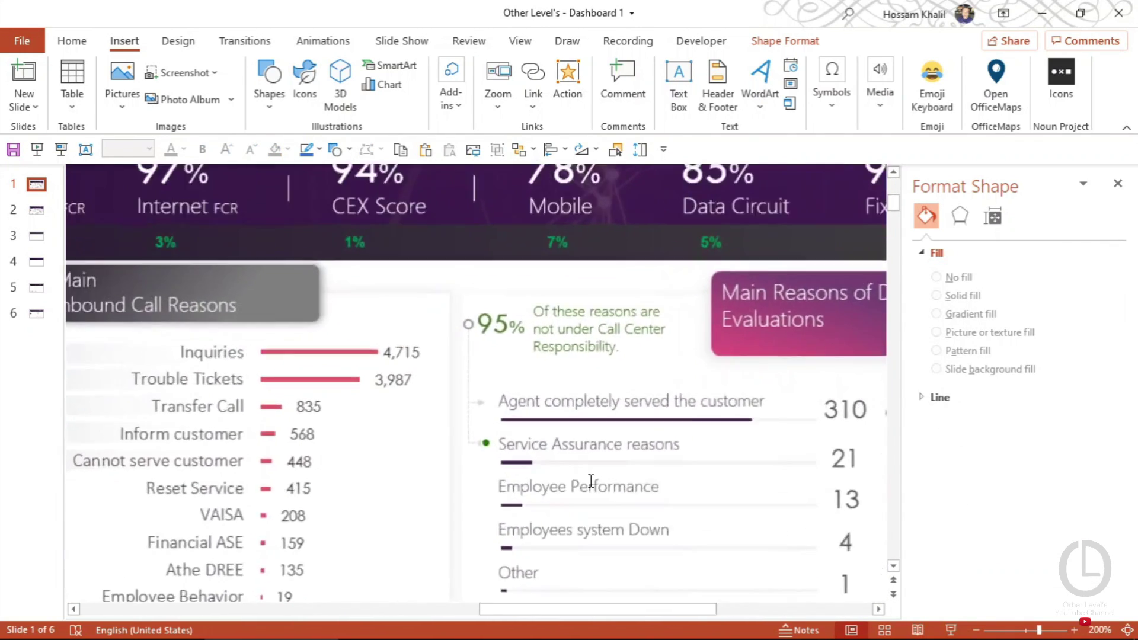
{"action": "scroll", "coordinate": [507, 334], "scroll_direction": "up", "scroll_amount": 5}
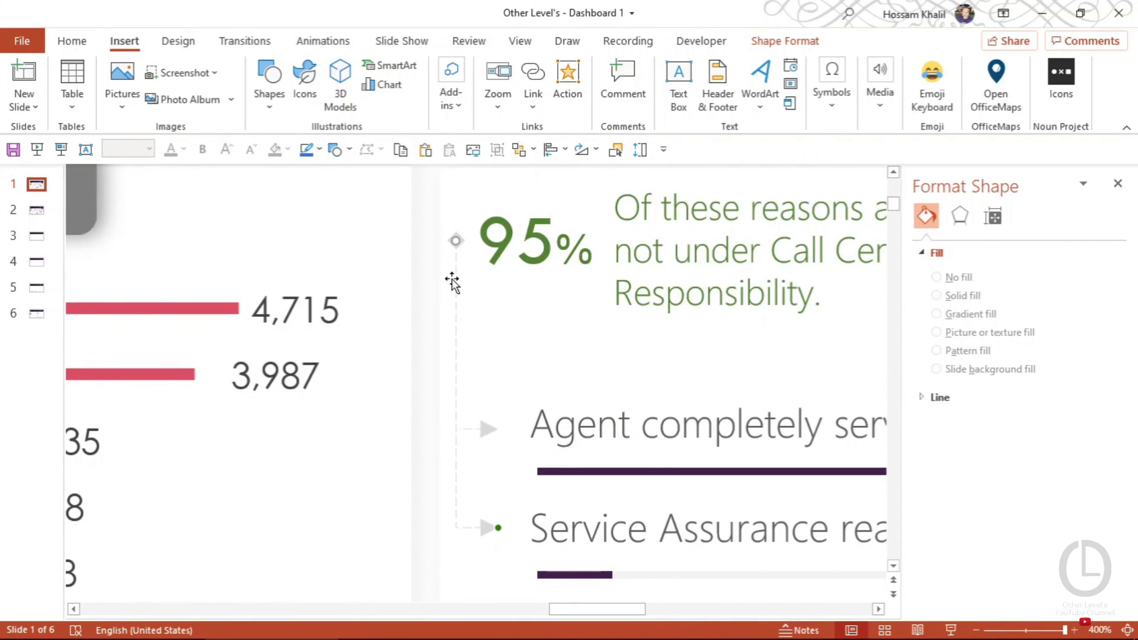
{"action": "left_click", "coordinate": [964, 217]}
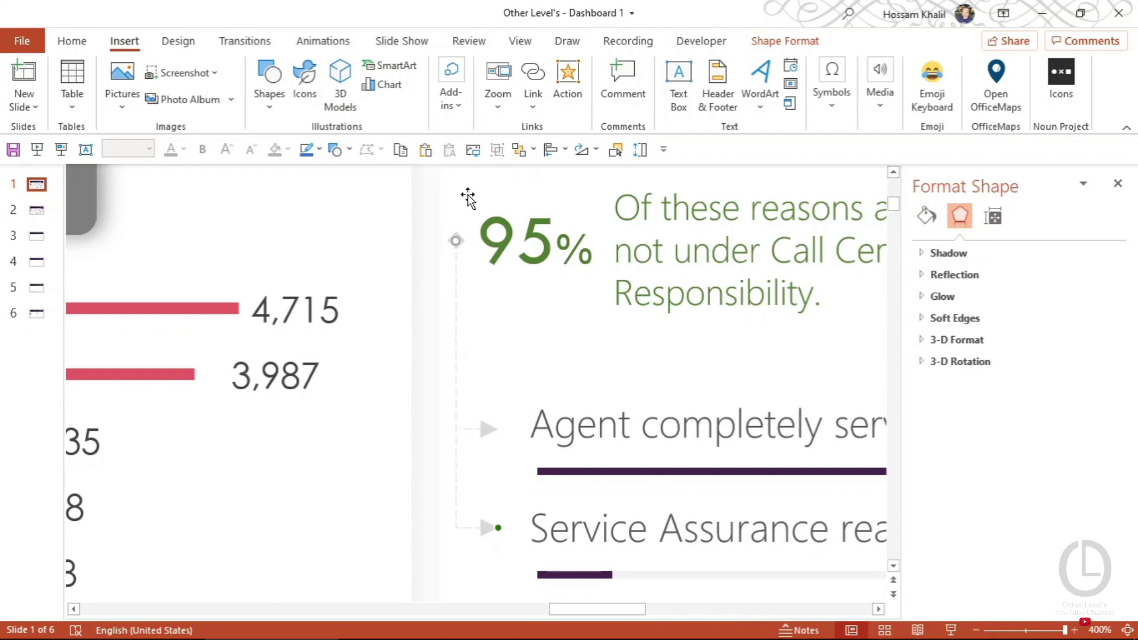
{"action": "scroll", "coordinate": [625, 381], "scroll_direction": "up", "scroll_amount": 2}
{"action": "scroll", "coordinate": [631, 325], "scroll_direction": "up", "scroll_amount": 2}
{"action": "scroll", "coordinate": [626, 339], "scroll_direction": "up", "scroll_amount": 2}
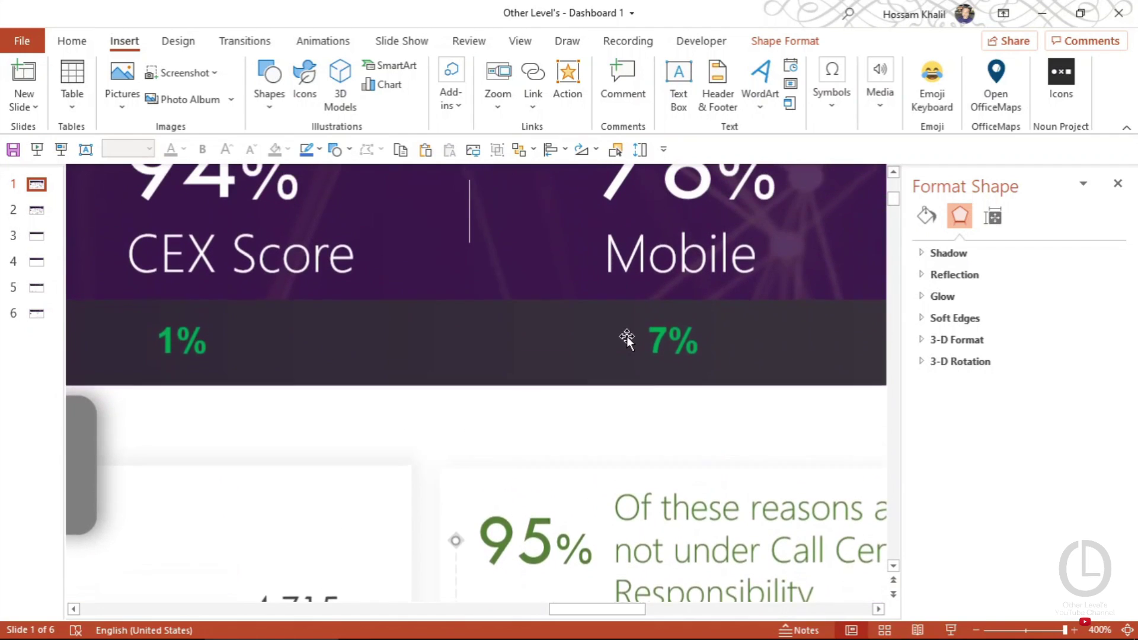
{"action": "scroll", "coordinate": [484, 231], "scroll_direction": "up", "scroll_amount": 2}
{"action": "scroll", "coordinate": [649, 278], "scroll_direction": "up", "scroll_amount": 3}
{"action": "scroll", "coordinate": [336, 545], "scroll_direction": "up", "scroll_amount": 2}
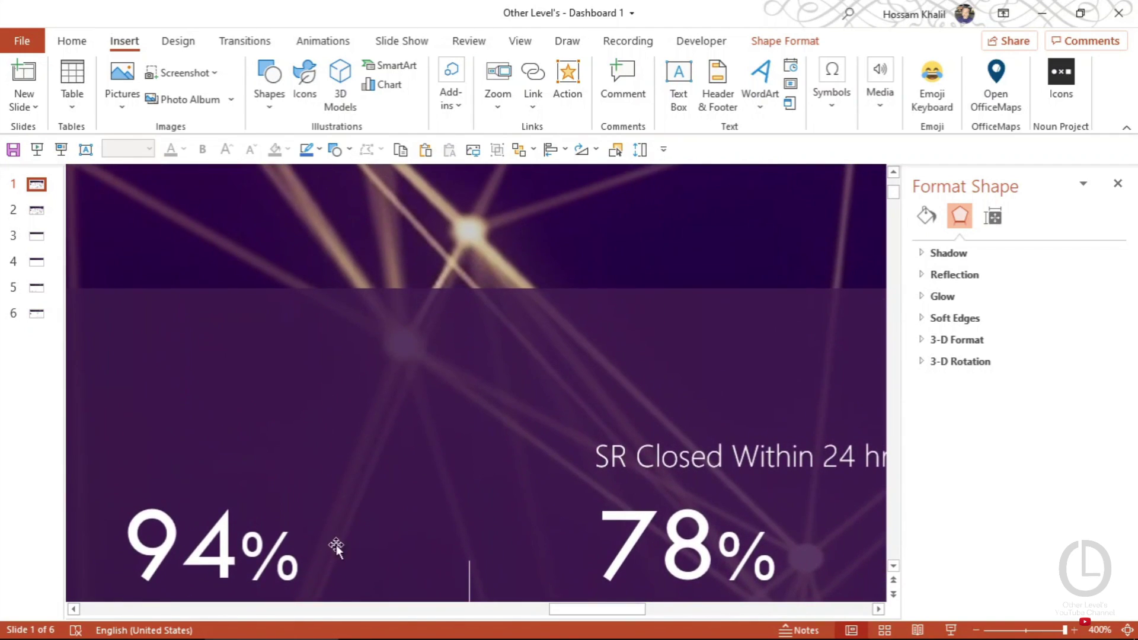
{"action": "scroll", "coordinate": [648, 589], "scroll_direction": "down", "scroll_amount": 2, "text": "ctrl"}
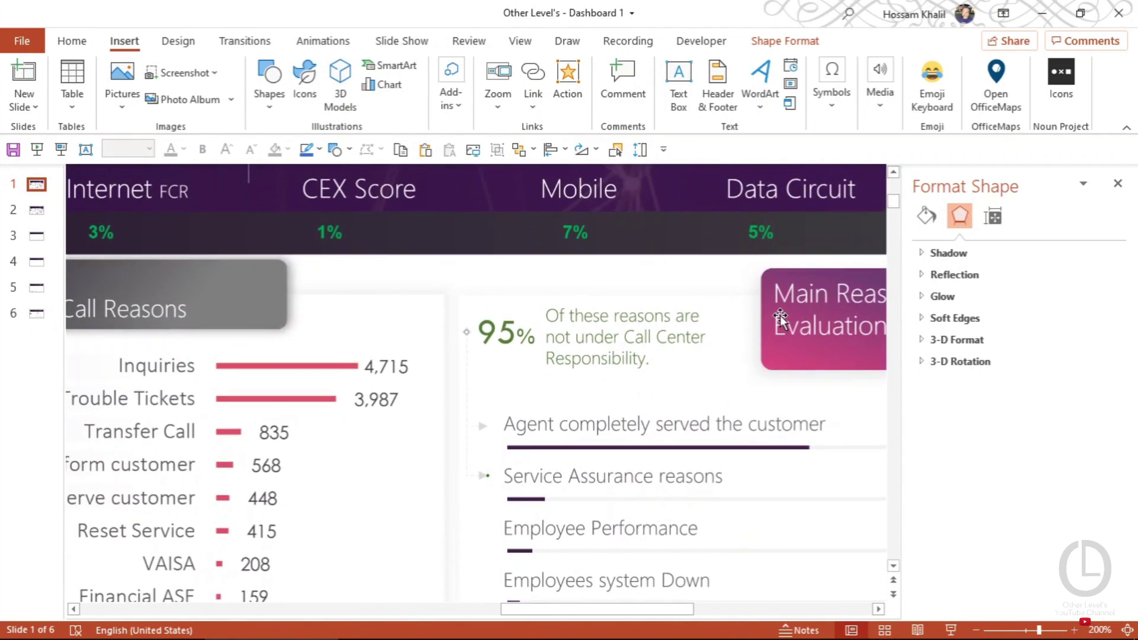
{"action": "scroll", "coordinate": [828, 246], "scroll_direction": "up", "scroll_amount": 2}
{"action": "scroll", "coordinate": [815, 278], "scroll_direction": "up", "scroll_amount": 3}
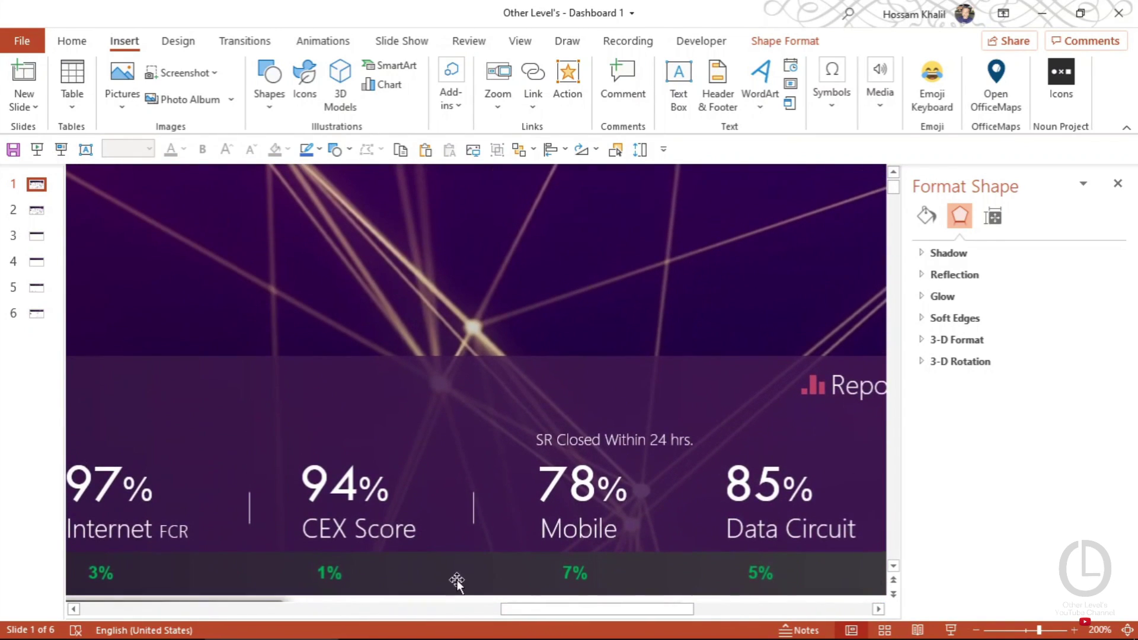
{"action": "left_click_drag", "start_coordinate": [524, 610], "coordinate": [673, 611]}
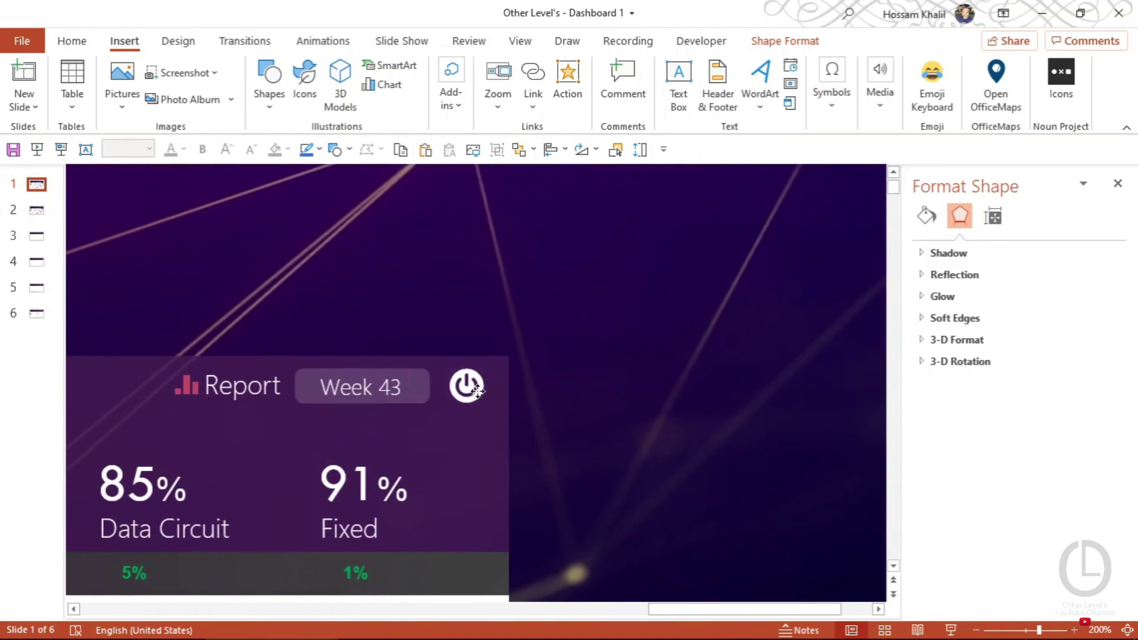
{"action": "left_click", "coordinate": [478, 390]}
{"action": "scroll", "coordinate": [467, 396], "scroll_direction": "up", "scroll_amount": 5, "text": "ctrl"}
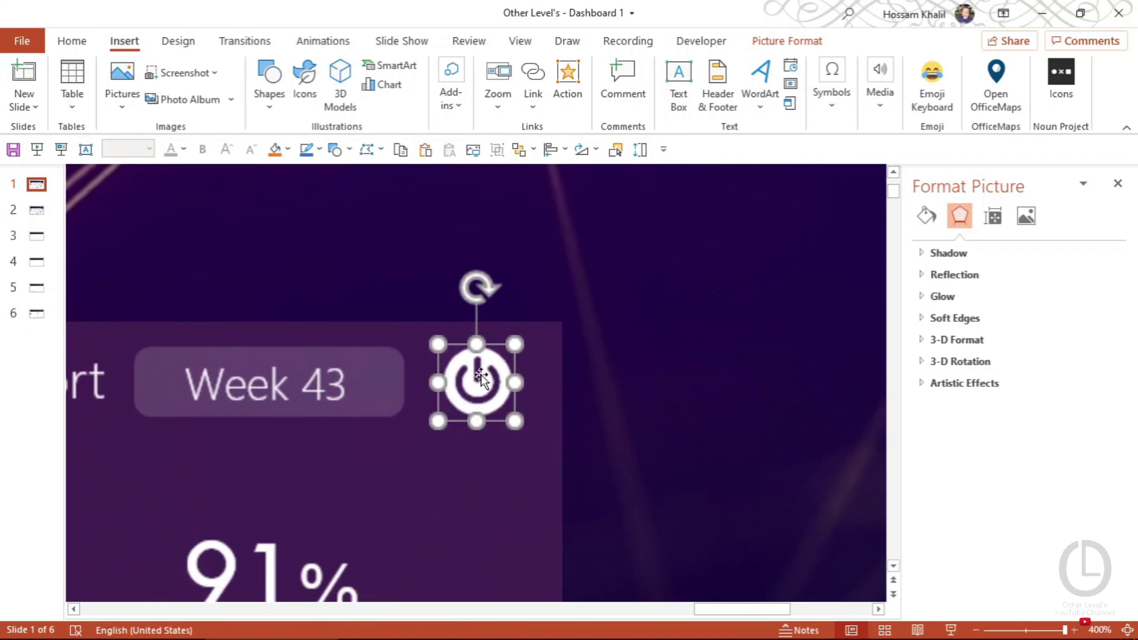
- Set the power icon's mouse-click action to Hyperlink to End Show
{"action": "left_click", "coordinate": [567, 74]}
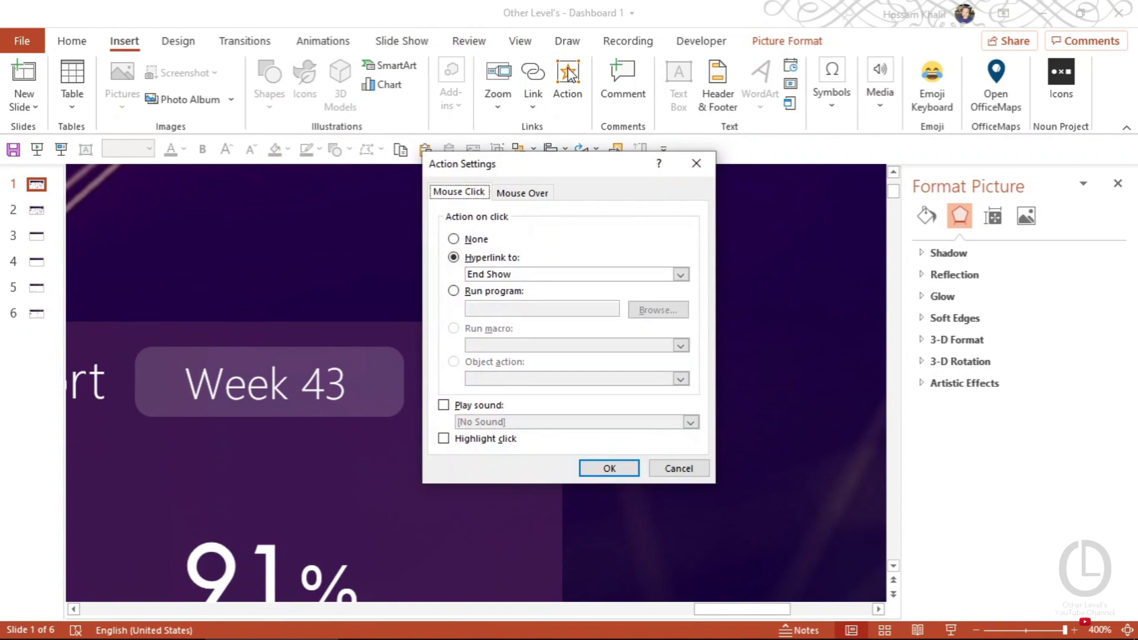
{"action": "left_click", "coordinate": [680, 275]}
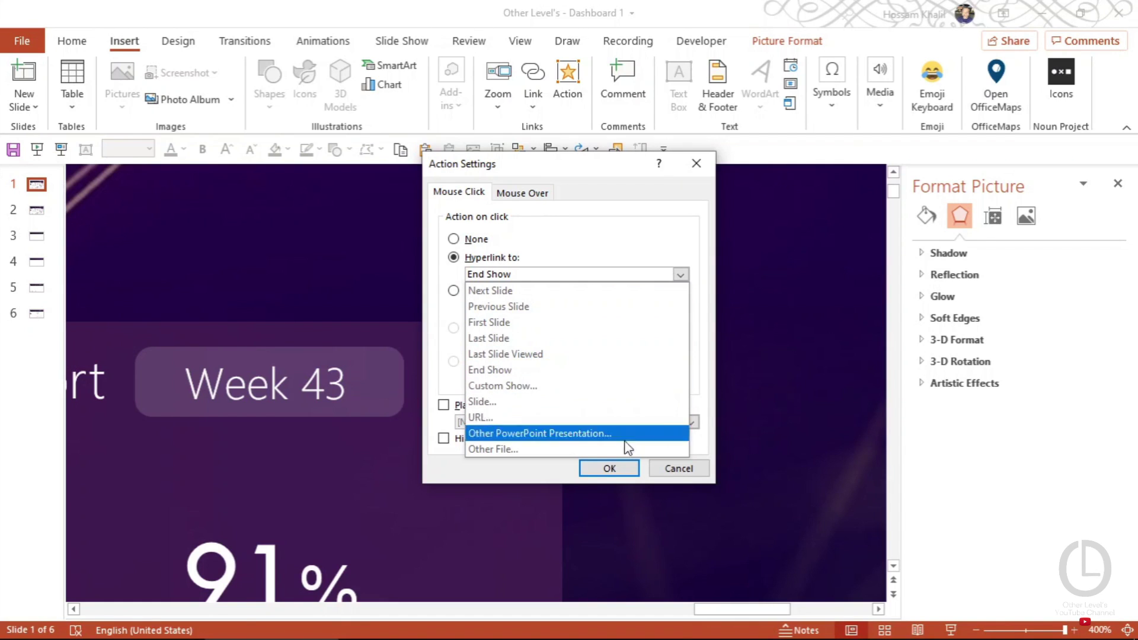
{"action": "left_click", "coordinate": [679, 470]}
{"action": "left_click", "coordinate": [677, 468]}
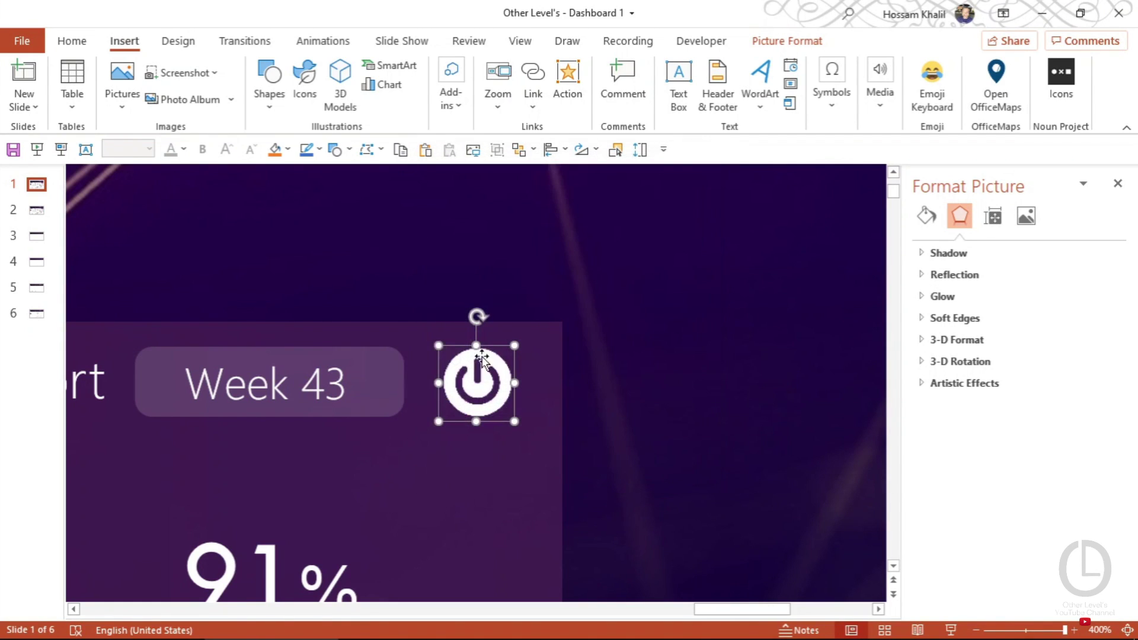
- Test the End Show link by running the show from the current slide, then return to editing
{"action": "left_click", "coordinate": [61, 149]}
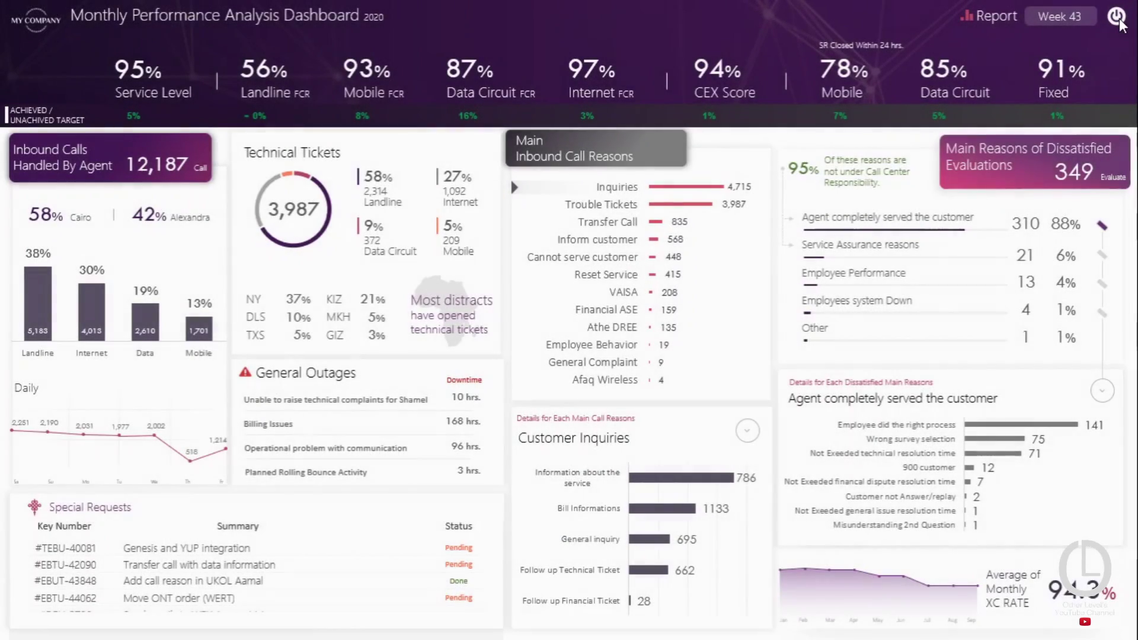
{"action": "left_click", "coordinate": [1116, 18]}
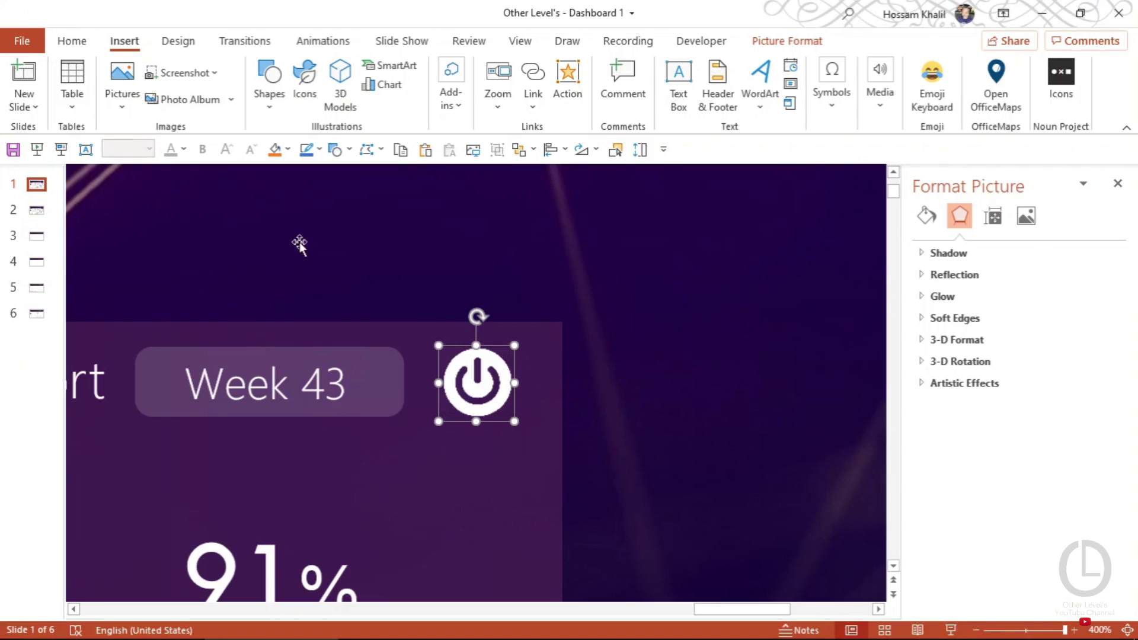
{"action": "scroll", "coordinate": [332, 433], "scroll_direction": "down", "scroll_amount": 5}
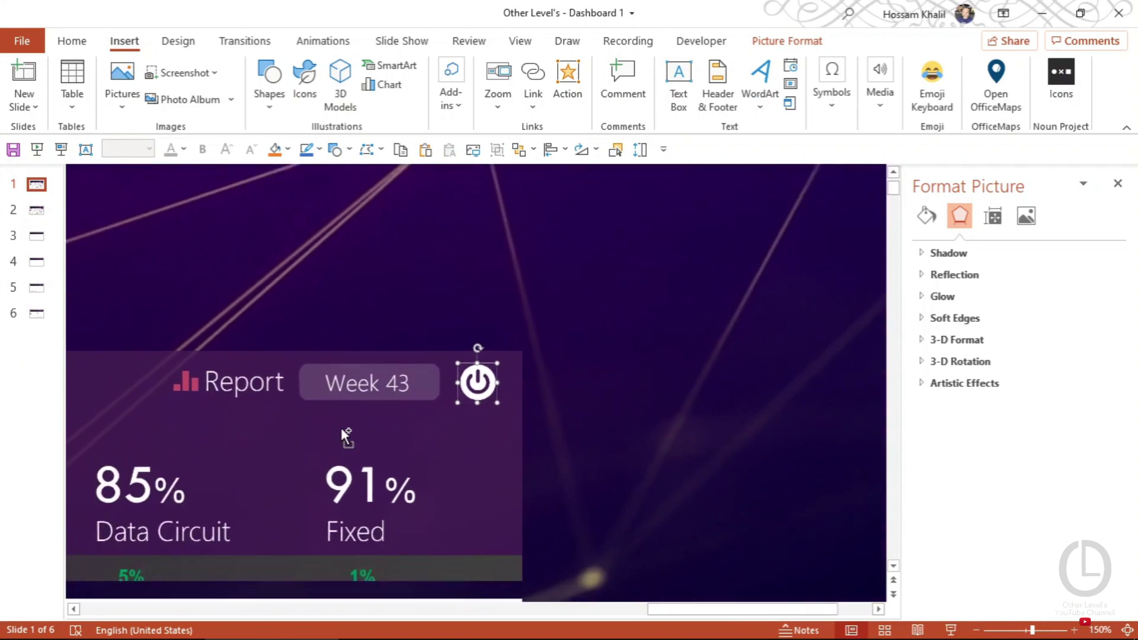
{"action": "scroll", "coordinate": [338, 430], "scroll_direction": "down", "scroll_amount": 3}
{"action": "scroll", "coordinate": [356, 435], "scroll_direction": "down", "scroll_amount": 3}
{"action": "scroll", "coordinate": [370, 442], "scroll_direction": "down", "scroll_amount": 2}
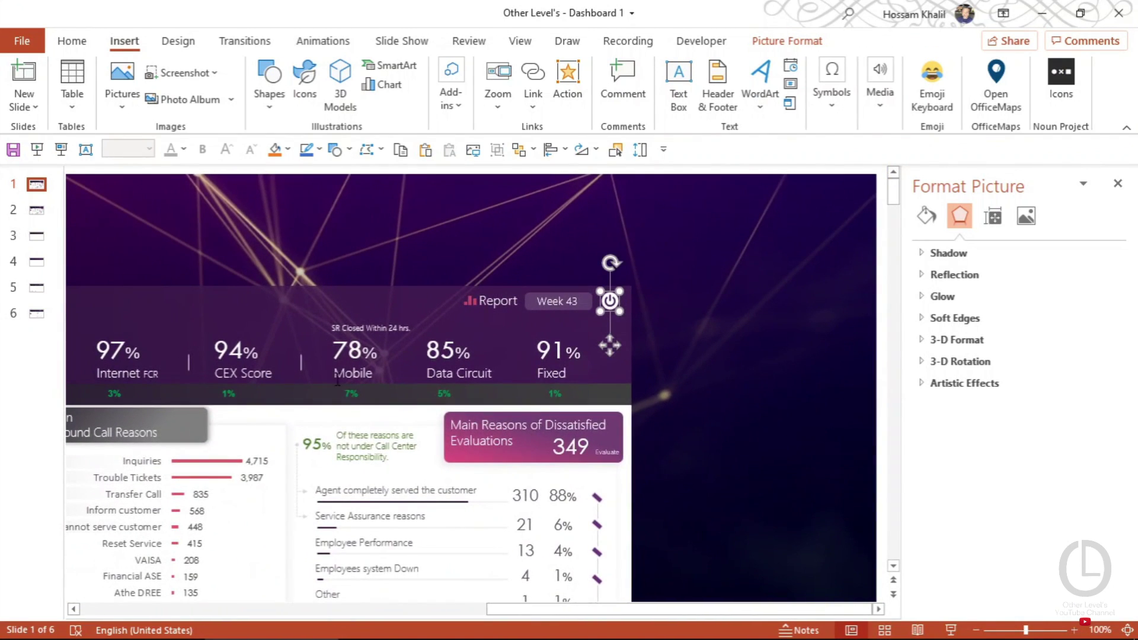
{"action": "scroll", "coordinate": [374, 554], "scroll_direction": "down", "scroll_amount": 2}
{"action": "scroll", "coordinate": [359, 492], "scroll_direction": "down", "scroll_amount": 3}
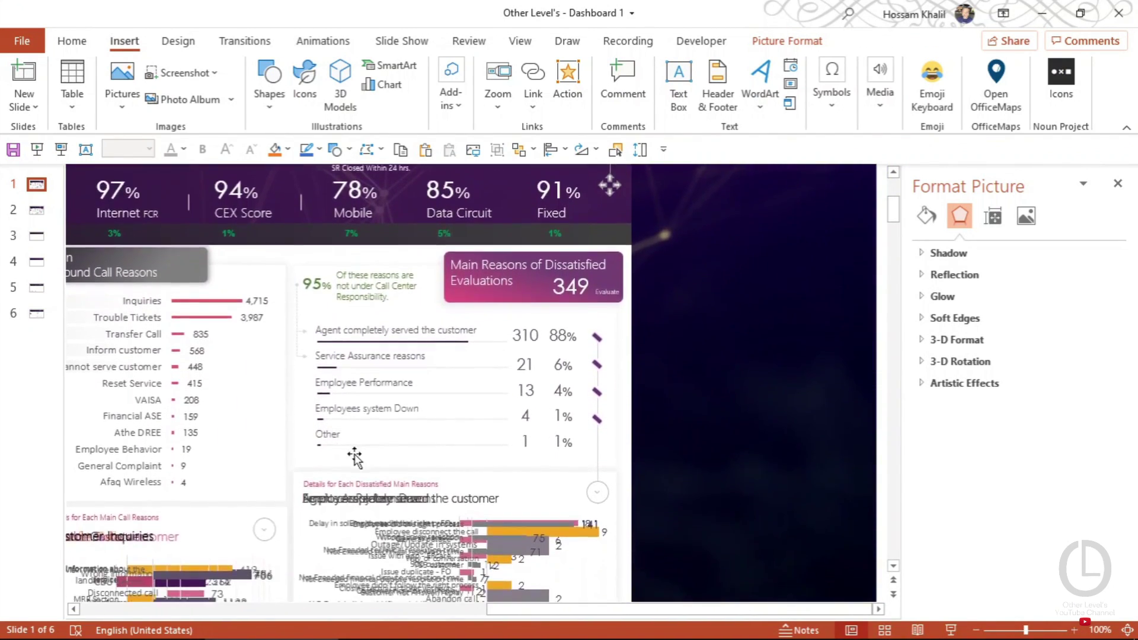
- Select the chevron inside the grey circle button on the details panel
{"action": "left_click", "coordinate": [599, 493]}
{"action": "scroll", "coordinate": [610, 512], "scroll_direction": "up", "scroll_amount": 3}
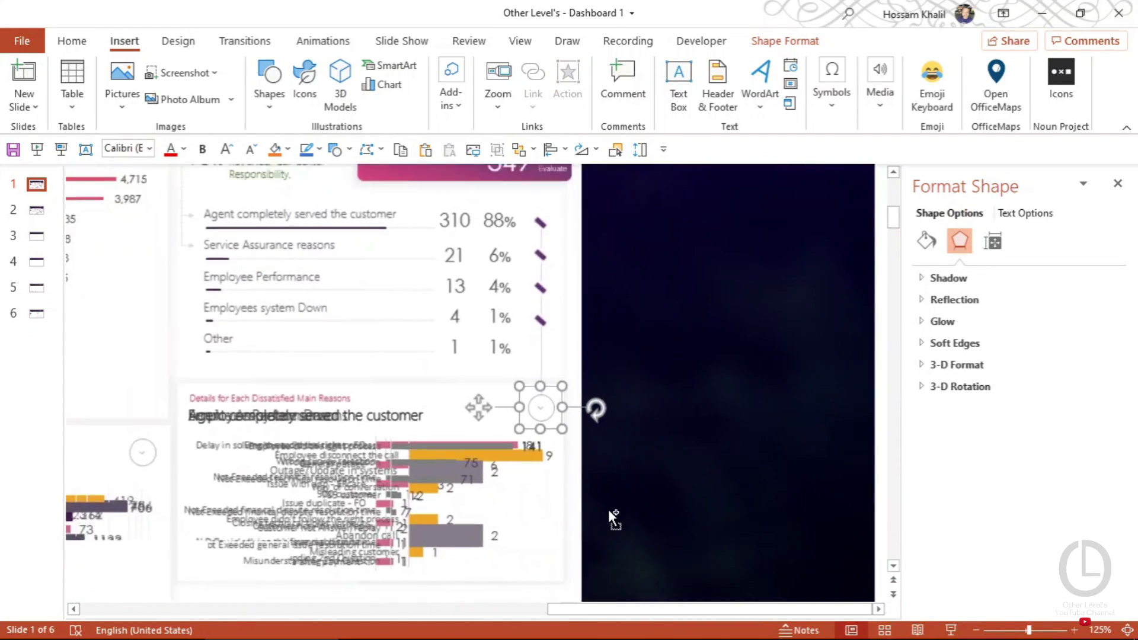
{"action": "scroll", "coordinate": [610, 504], "scroll_direction": "up", "scroll_amount": 3}
{"action": "scroll", "coordinate": [604, 497], "scroll_direction": "up", "scroll_amount": 5}
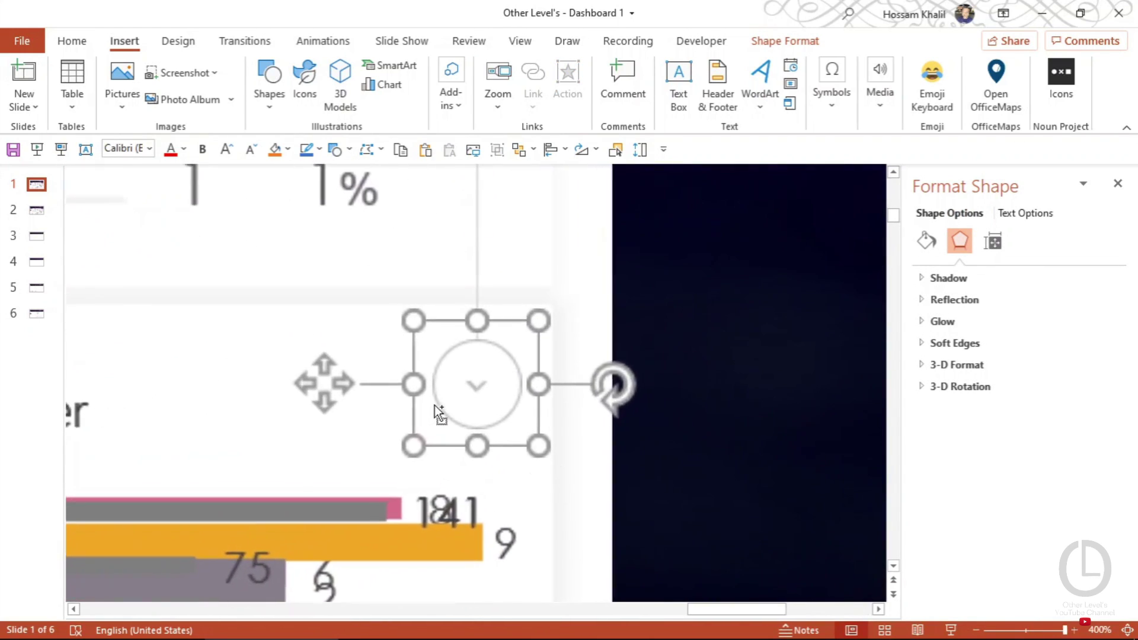
{"action": "left_click", "coordinate": [477, 386]}
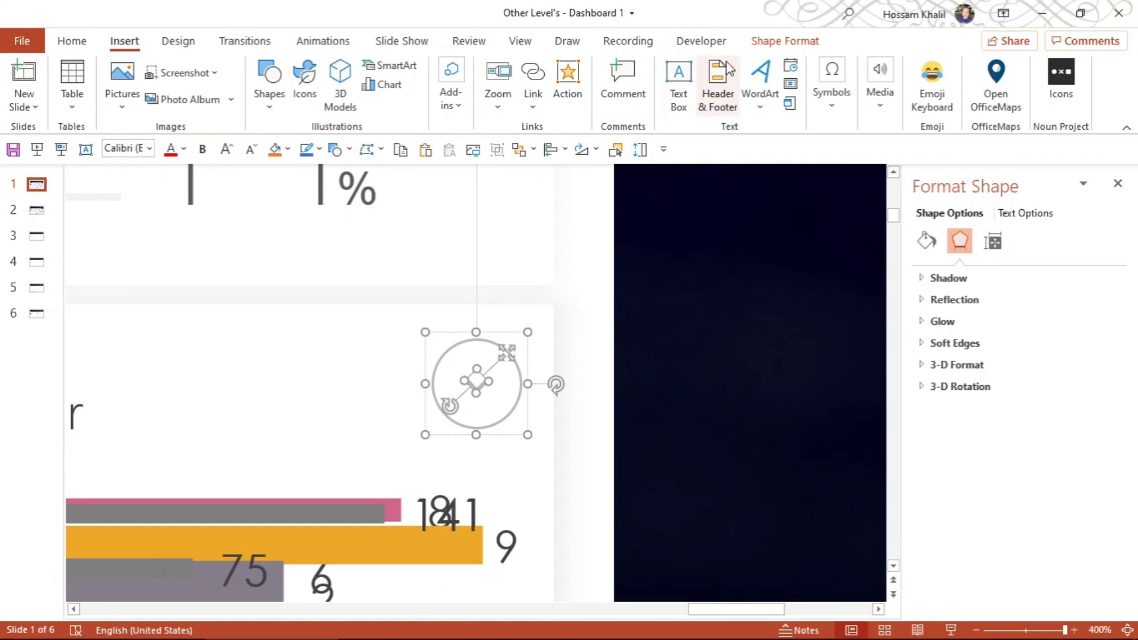
- Preview the Change Shape gallery for the chevron, then dismiss it leaving the shape unchanged
{"action": "left_click", "coordinate": [770, 42]}
{"action": "left_click", "coordinate": [169, 64]}
{"action": "mouse_move", "coordinate": [189, 88]}
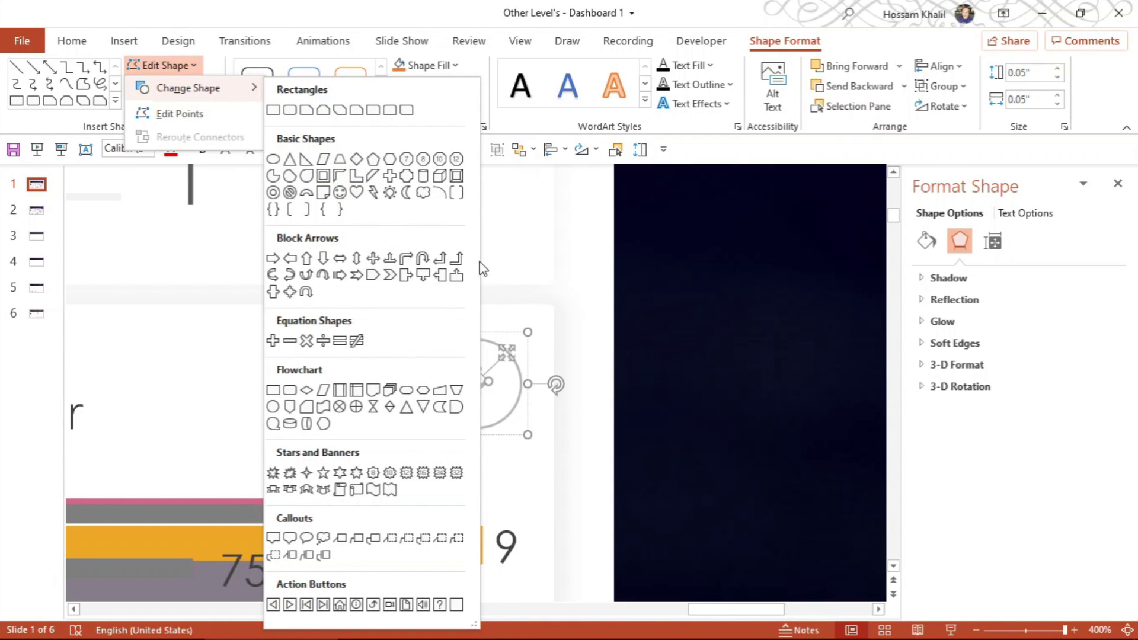
{"action": "key", "text": "Escape"}
{"action": "key", "text": "Escape"}
{"action": "key", "text": "Escape"}
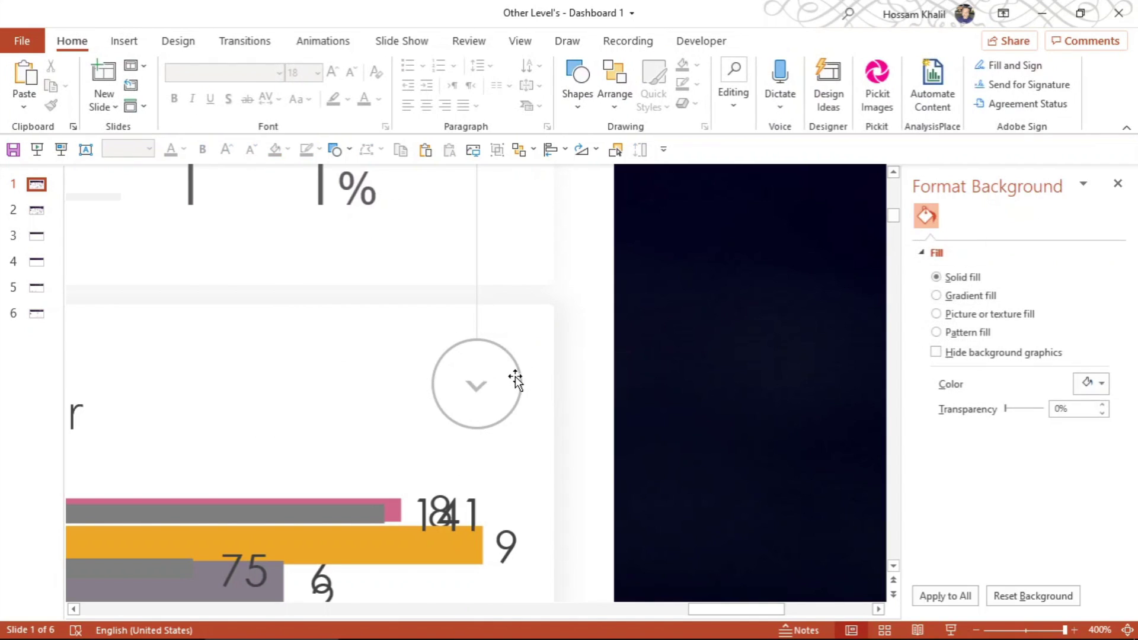
{"action": "scroll", "coordinate": [481, 380], "scroll_direction": "down", "scroll_amount": 10, "text": "ctrl"}
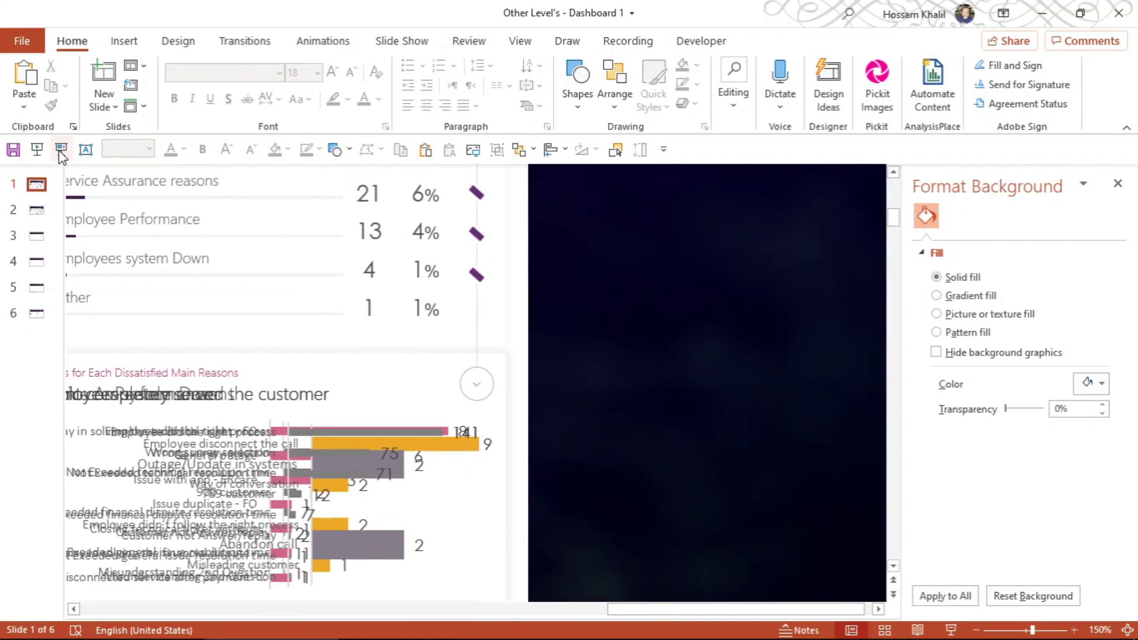